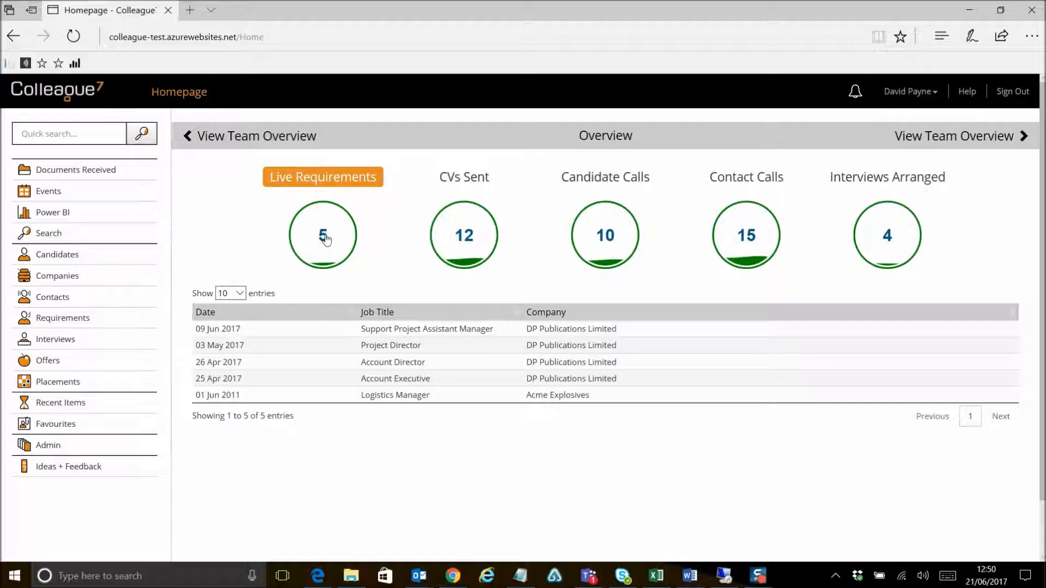
Step: Switch the overview list between the CVs Sent, Candidate Calls and Live Requirements figures
{"action": "left_click", "coordinate": [450, 238]}
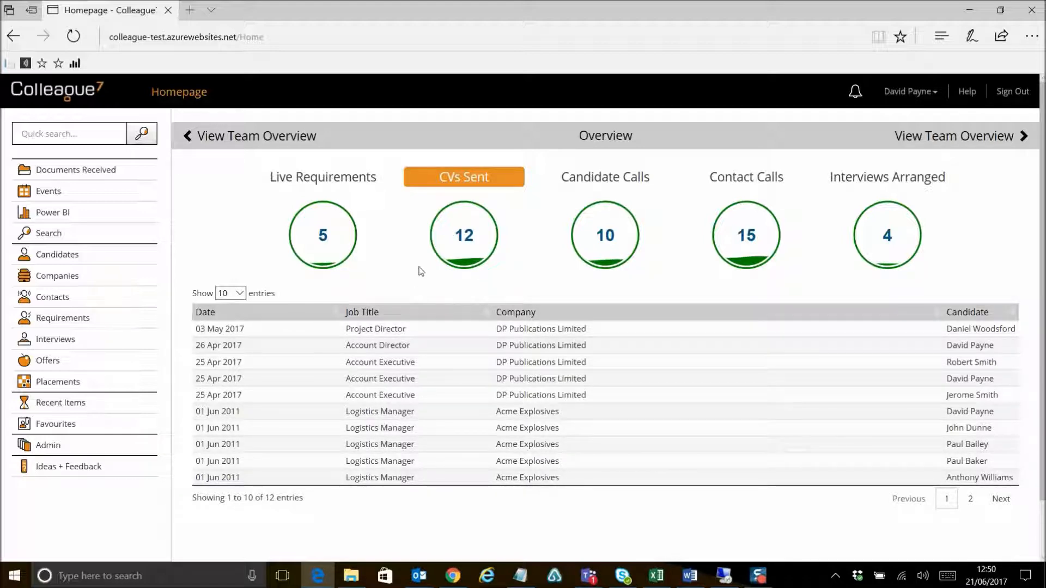
{"action": "left_click", "coordinate": [608, 240]}
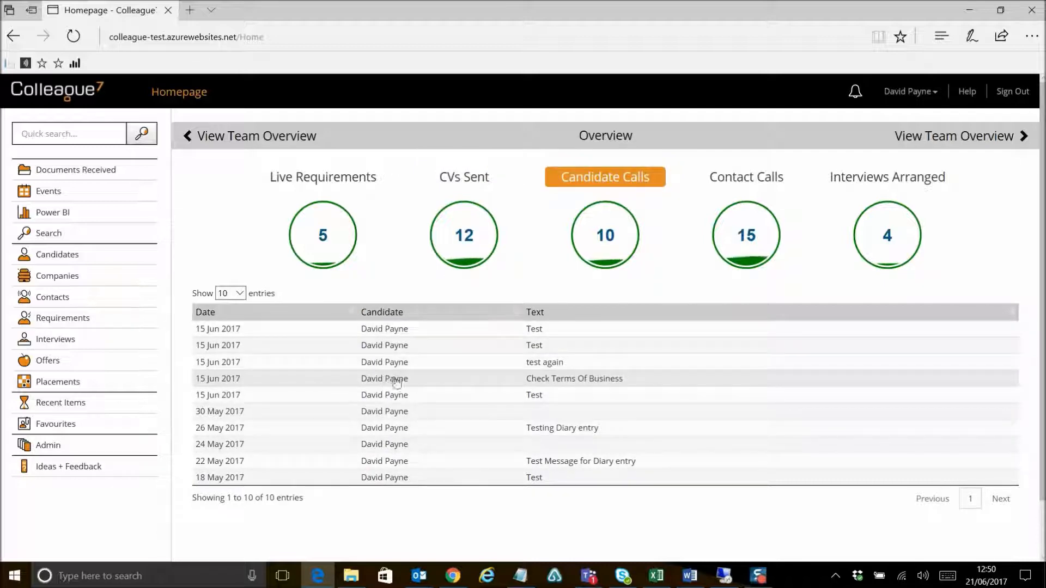
{"action": "left_click", "coordinate": [326, 238]}
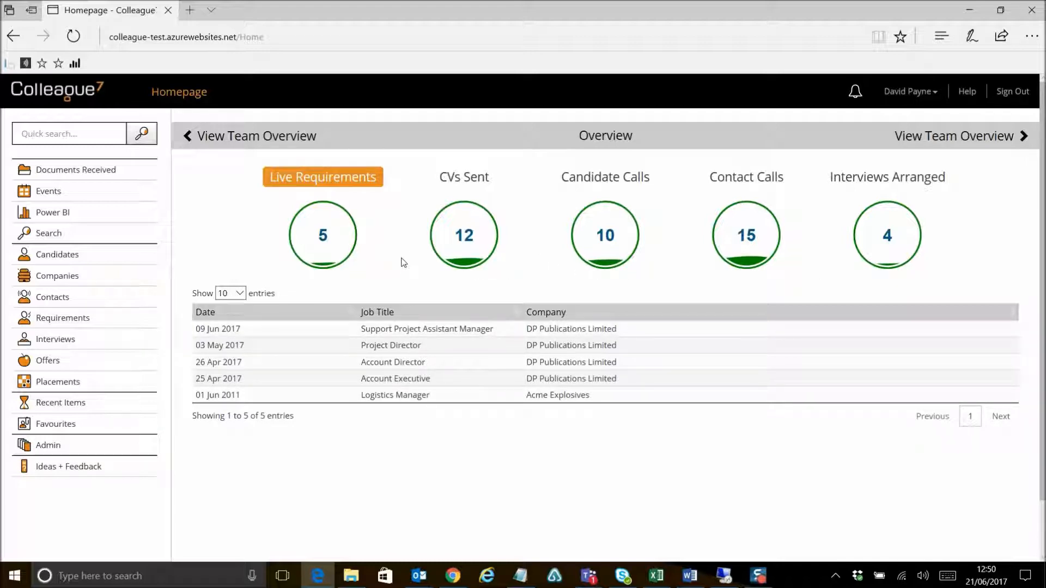
Step: Open the Team Overview dashboard, browse its figures, and return to the Overview
{"action": "left_click", "coordinate": [270, 134]}
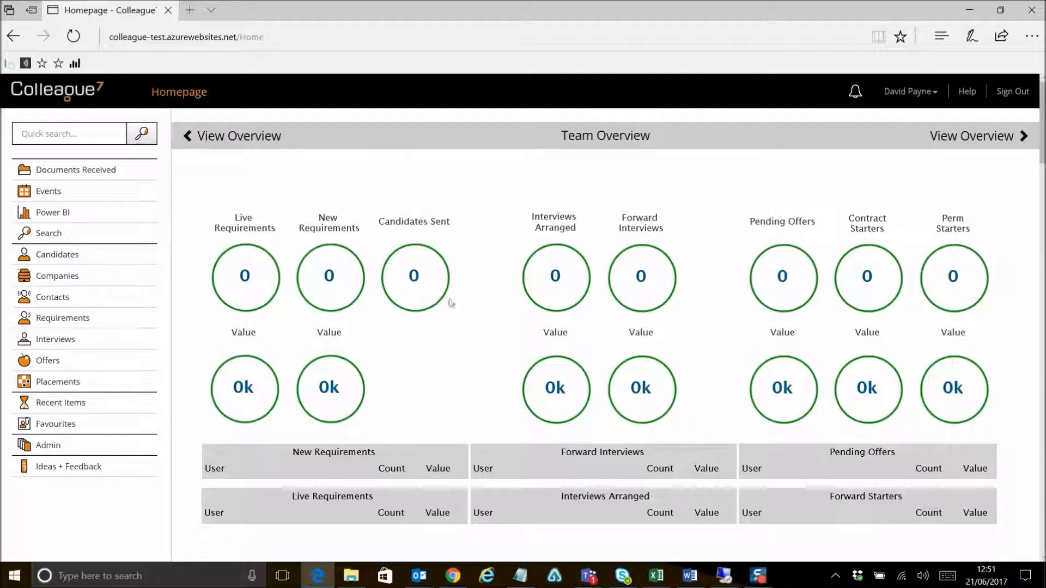
{"action": "scroll", "coordinate": [506, 308], "scroll_direction": "down", "scroll_amount": 3}
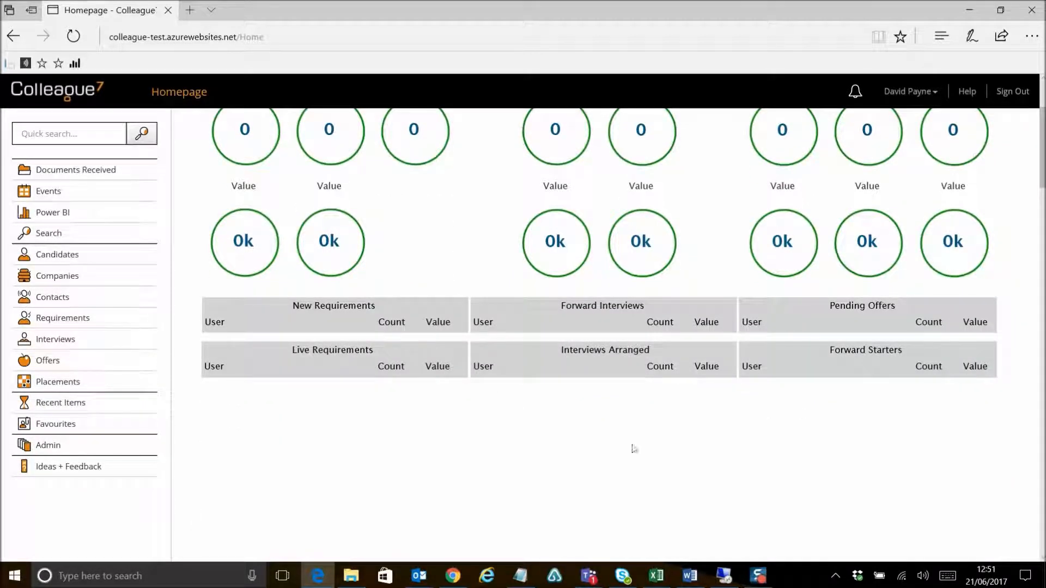
{"action": "scroll", "coordinate": [478, 292], "scroll_direction": "up", "scroll_amount": 3}
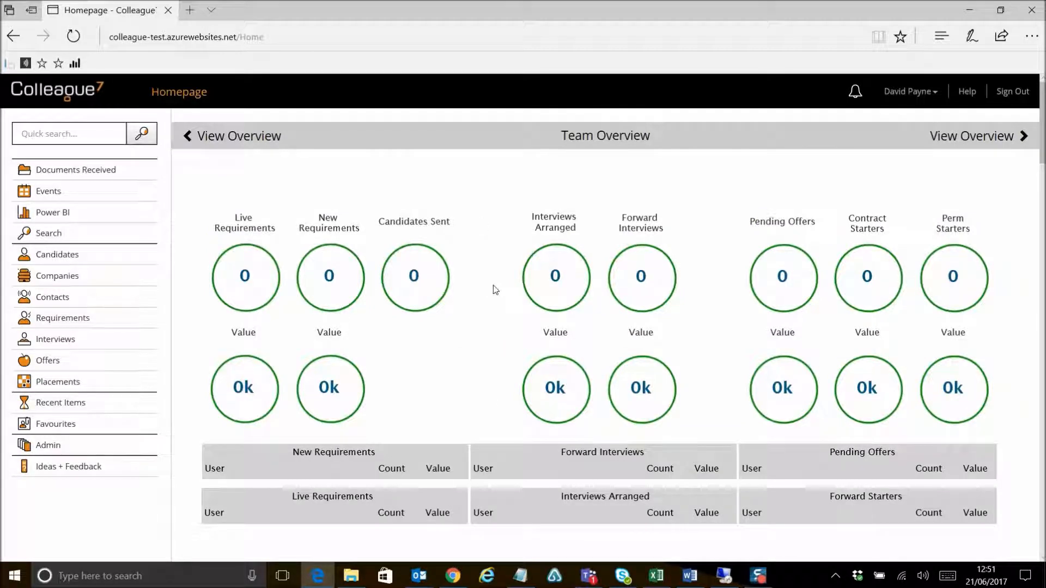
{"action": "scroll", "coordinate": [495, 289], "scroll_direction": "down", "scroll_amount": 3}
{"action": "scroll", "coordinate": [506, 288], "scroll_direction": "up", "scroll_amount": 3}
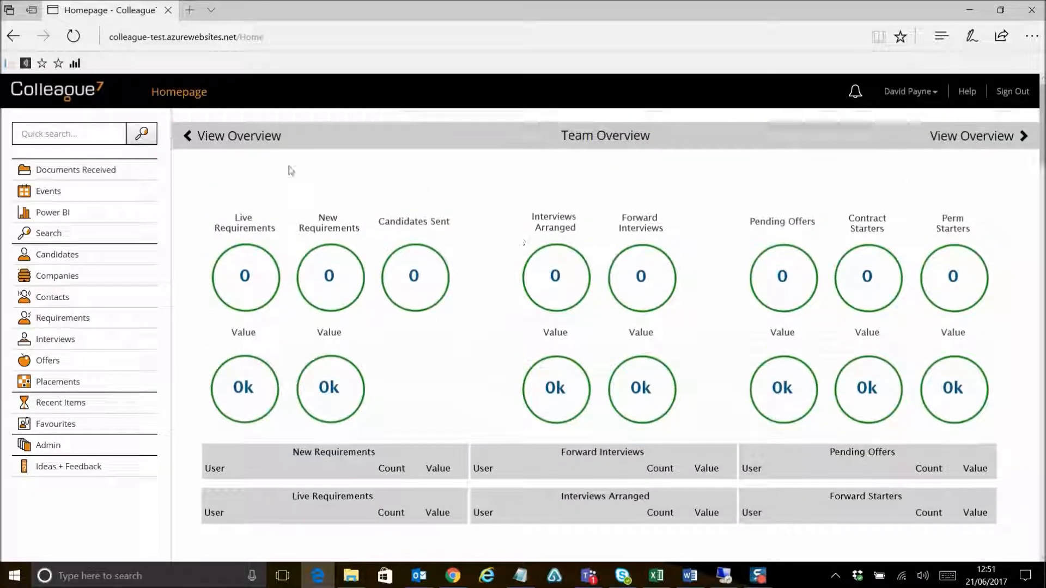
{"action": "left_click", "coordinate": [251, 138]}
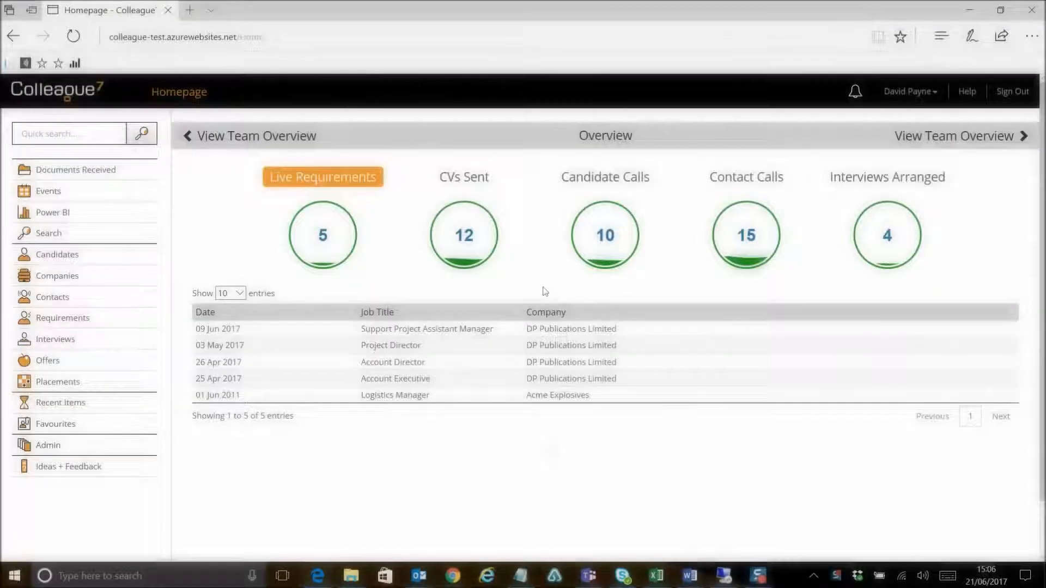
Step: Open Personal Settings from the user menu and go on to its Email signature settings page
{"action": "left_click", "coordinate": [909, 94]}
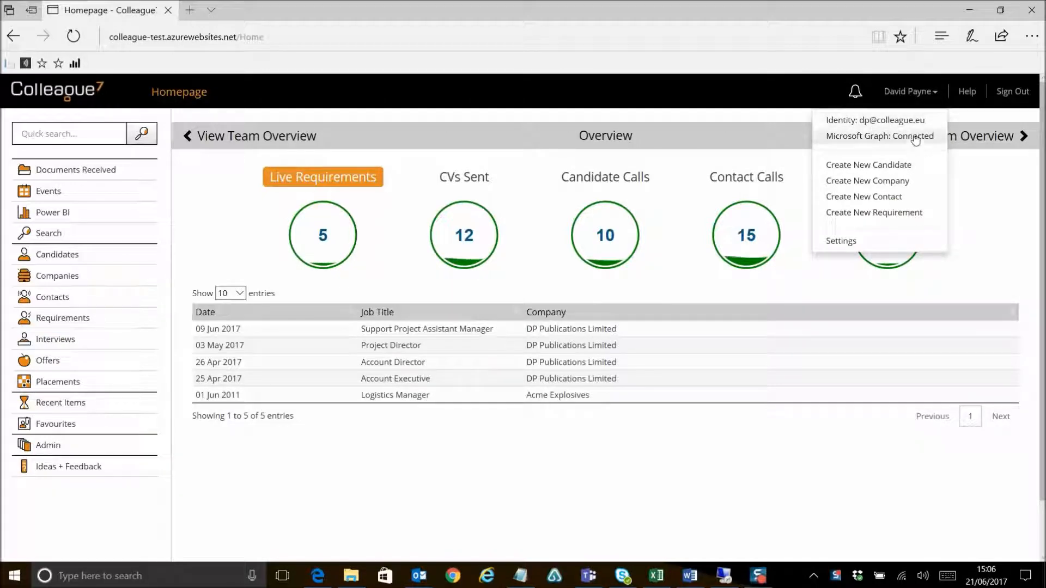
{"action": "left_click", "coordinate": [882, 139]}
{"action": "left_click", "coordinate": [917, 92]}
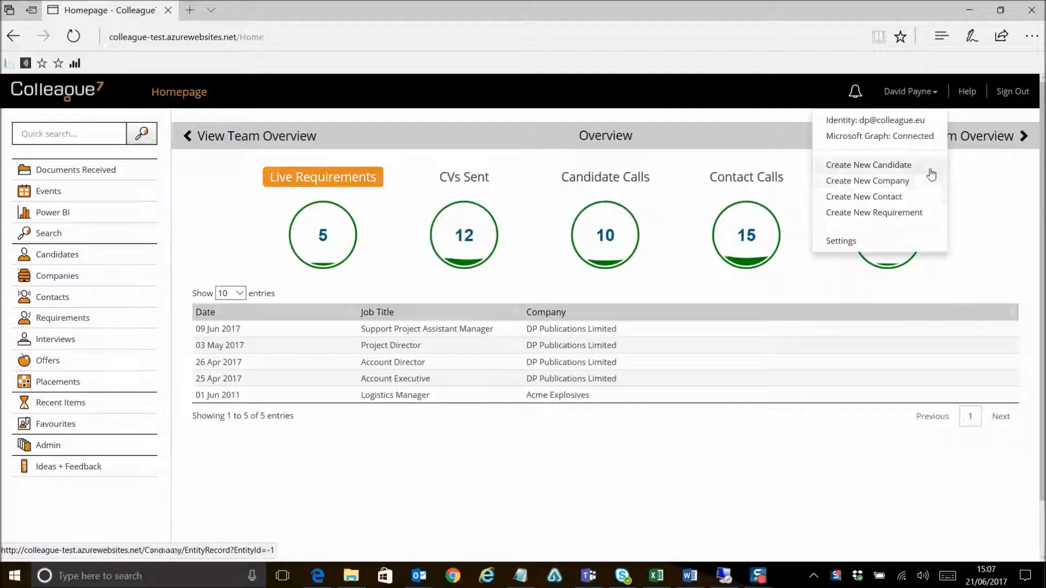
{"action": "left_click", "coordinate": [840, 243]}
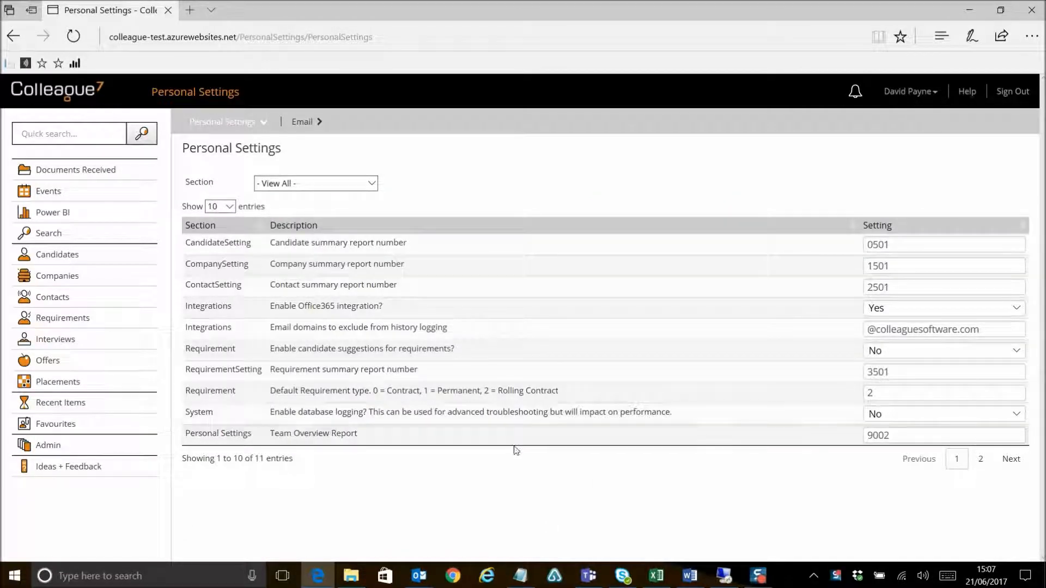
{"action": "left_click", "coordinate": [302, 121]}
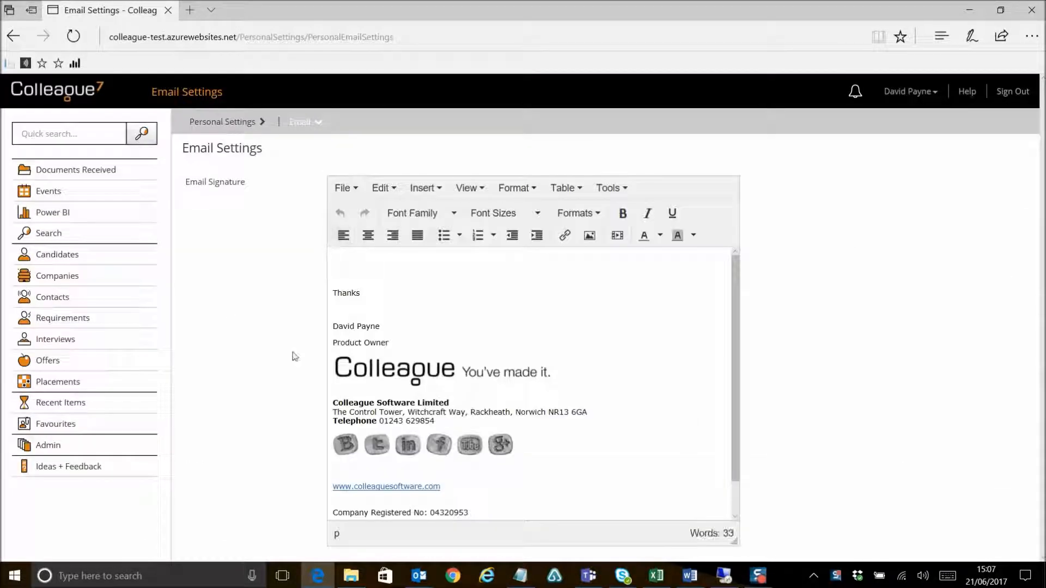
Step: Return to the homepage and open and close the notifications panel
{"action": "left_click", "coordinate": [56, 97]}
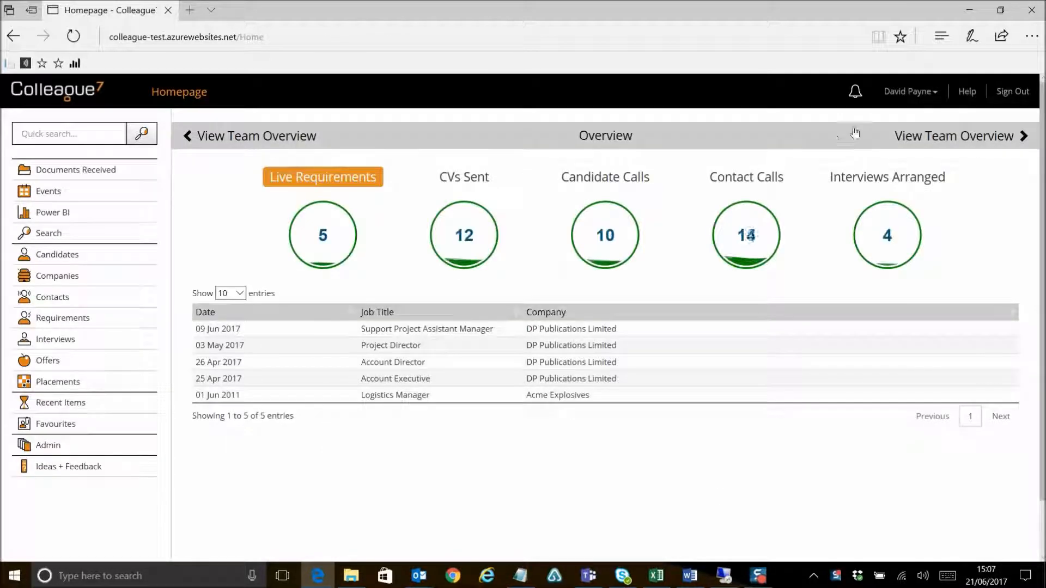
{"action": "left_click", "coordinate": [856, 94]}
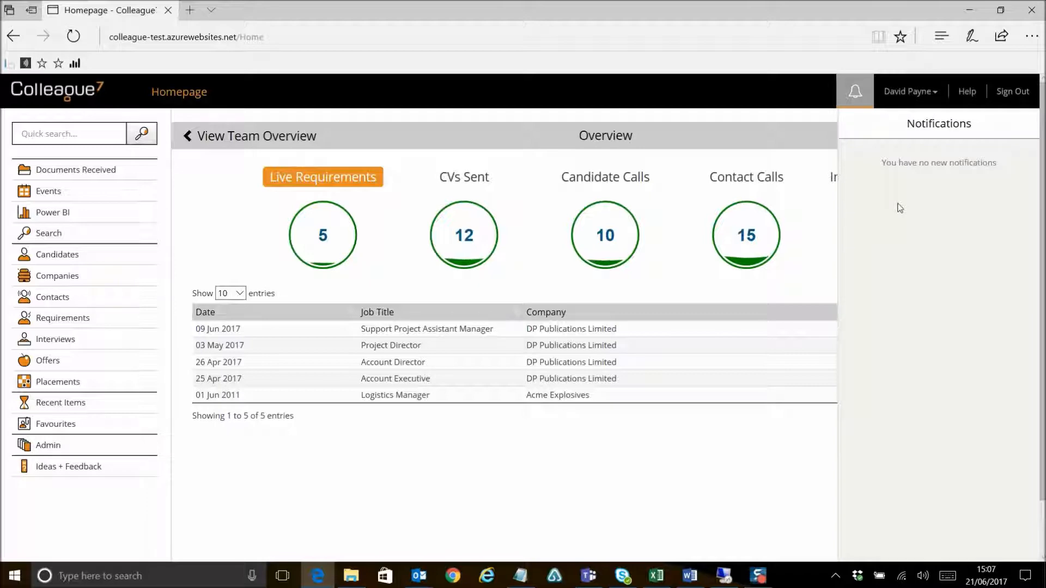
{"action": "left_click", "coordinate": [859, 98]}
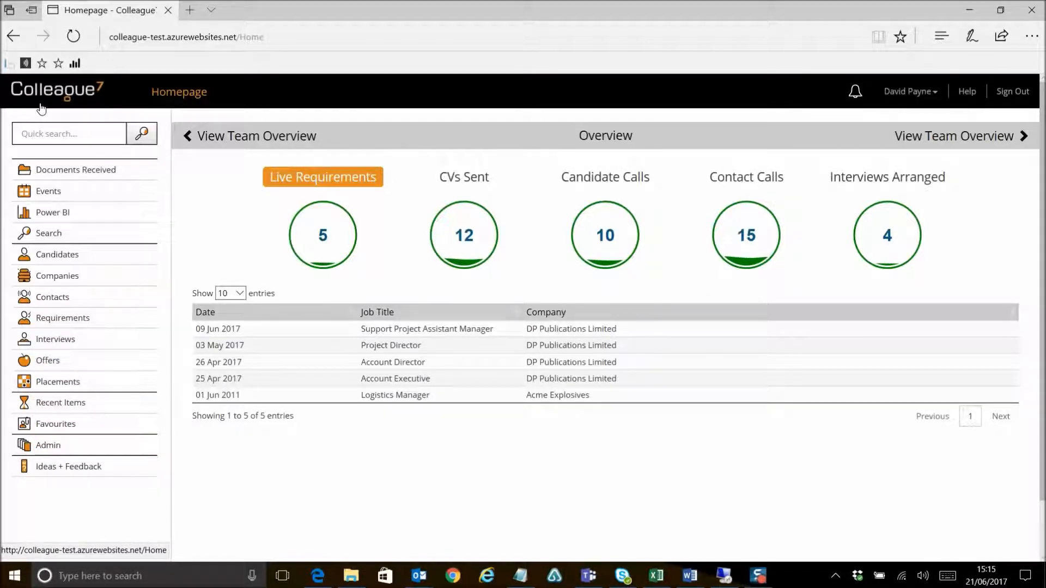
Step: Run a quick search for the user's surname
{"action": "left_click", "coordinate": [59, 137]}
{"action": "type", "text": "payne"}
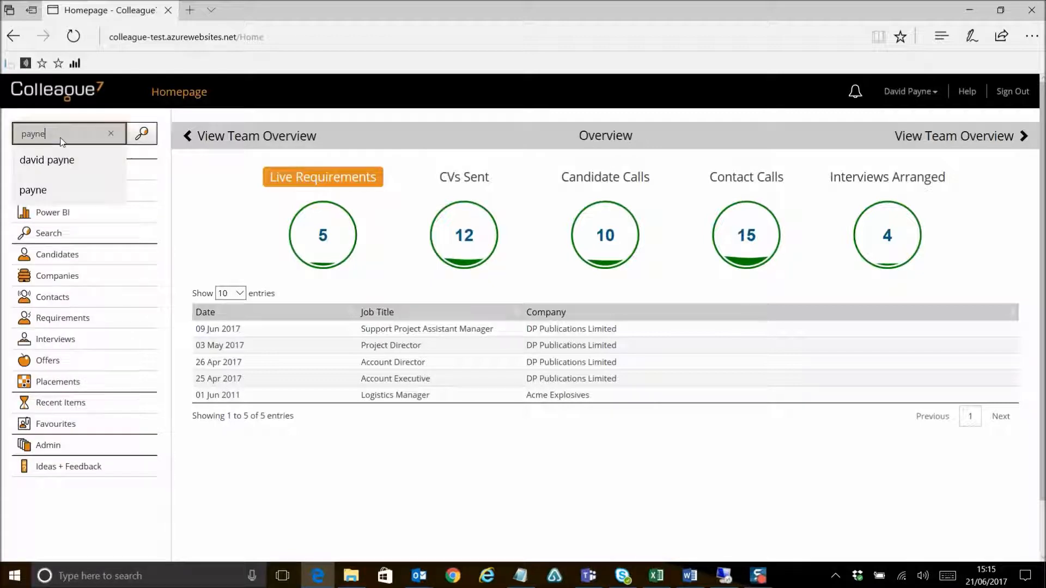
{"action": "left_click", "coordinate": [143, 135]}
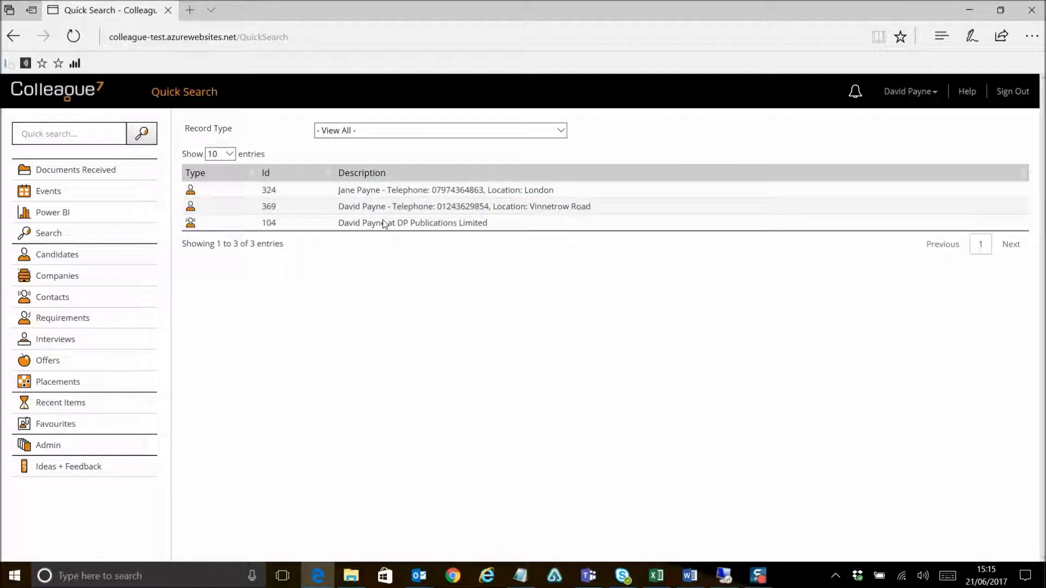
Step: Run a quick search for colleague
{"action": "left_click", "coordinate": [57, 131]}
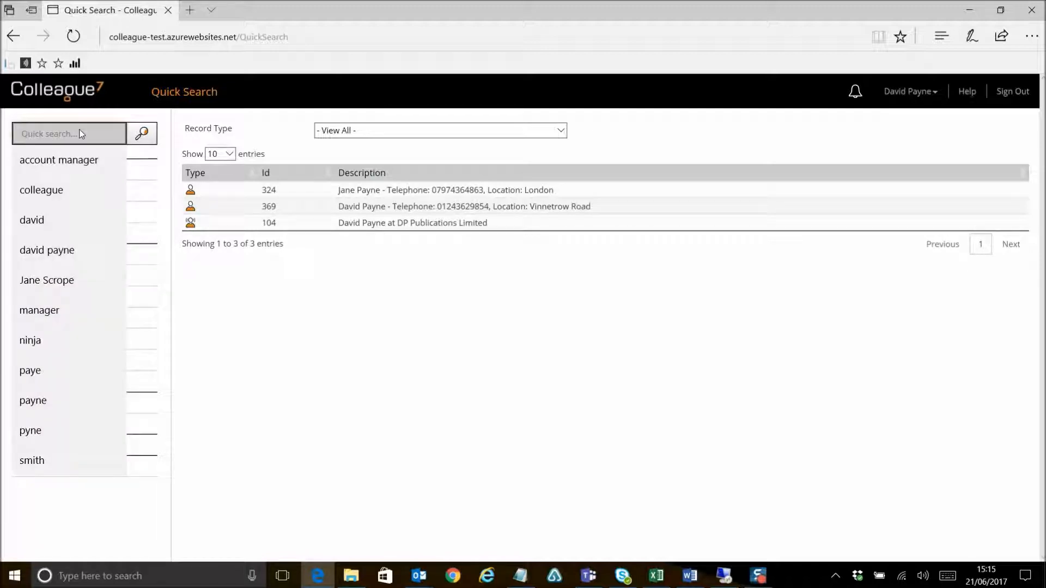
{"action": "type", "text": "colleague"}
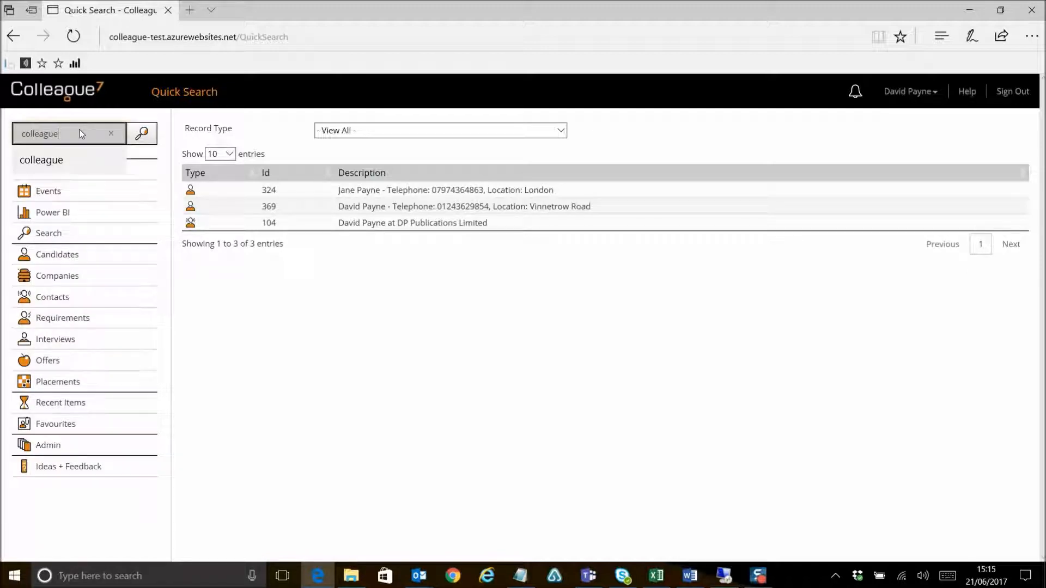
{"action": "left_click", "coordinate": [142, 133]}
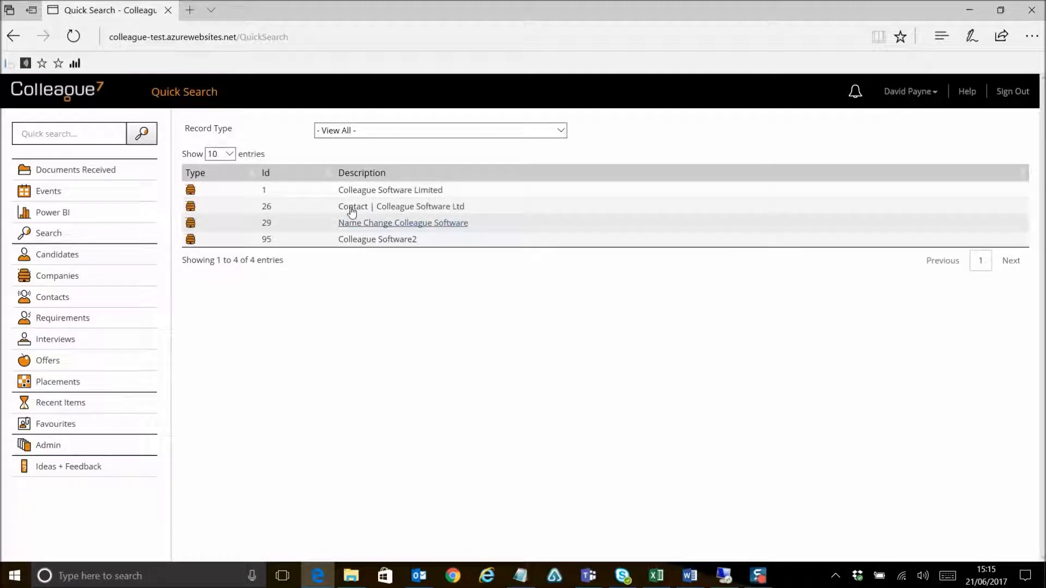
Step: Quick search for account manager from the recent searches and filter results to the Requirement record type
{"action": "left_click", "coordinate": [82, 133]}
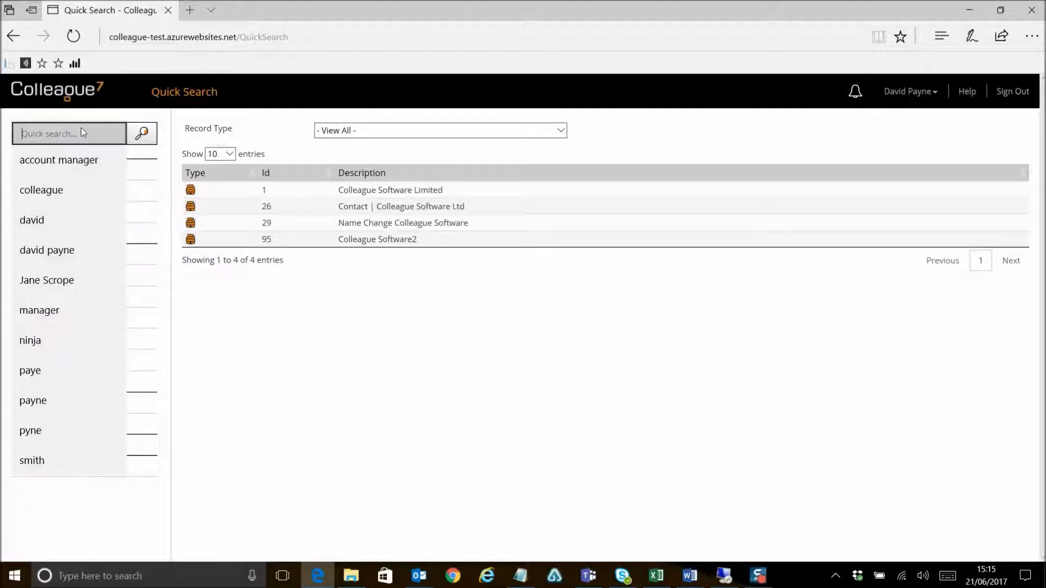
{"action": "left_click", "coordinate": [82, 160]}
{"action": "left_click", "coordinate": [142, 132]}
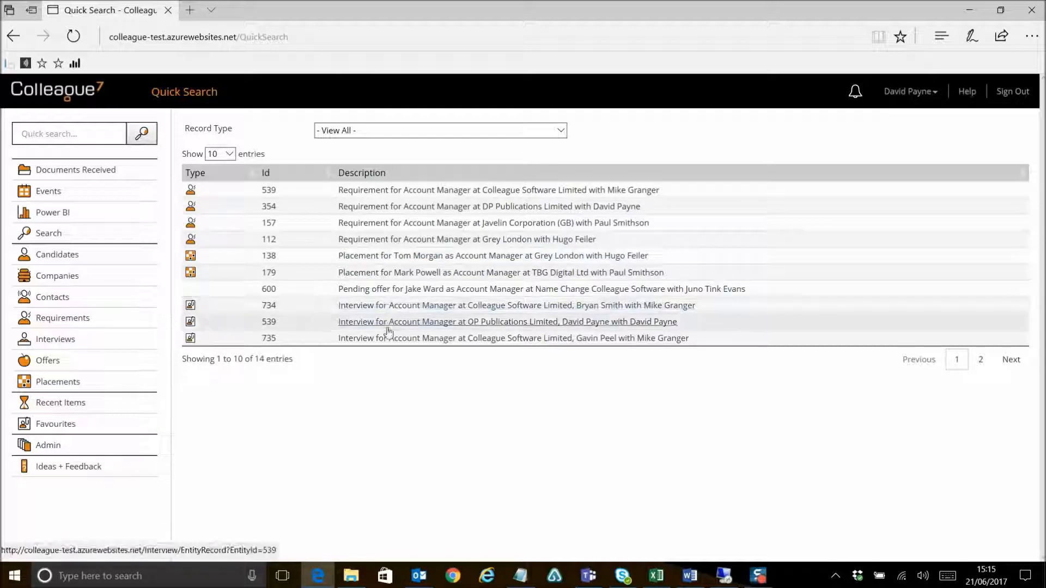
{"action": "left_click", "coordinate": [410, 134]}
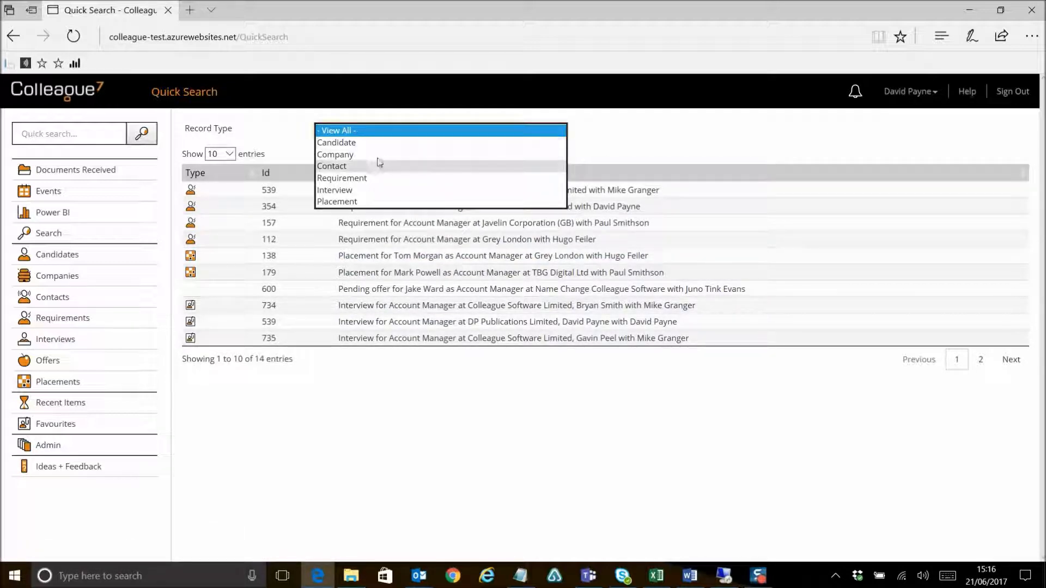
{"action": "left_click", "coordinate": [375, 179]}
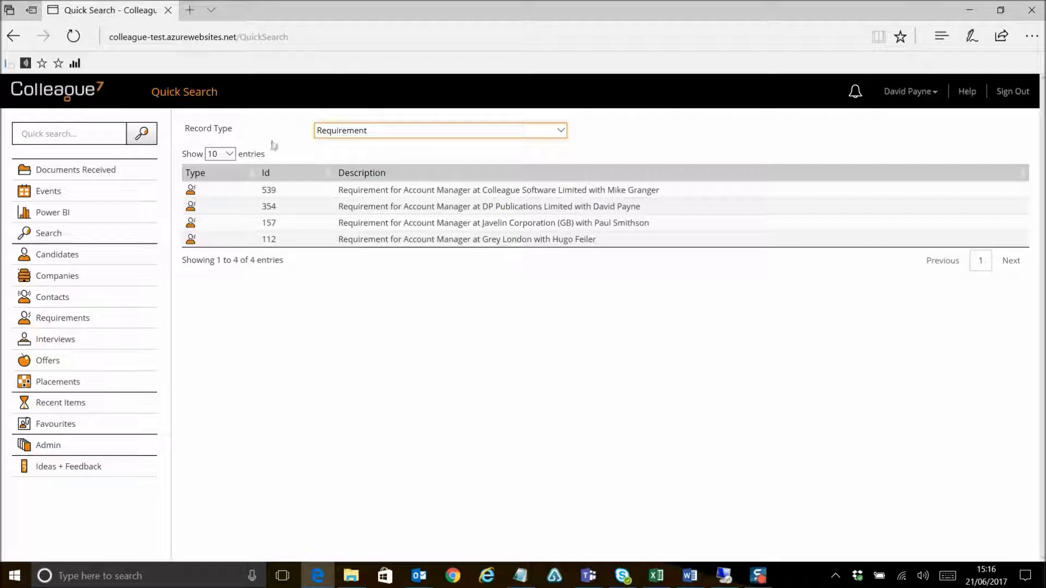
Step: Open the Documents Received inbox
{"action": "left_click", "coordinate": [66, 133]}
{"action": "left_click", "coordinate": [186, 140]}
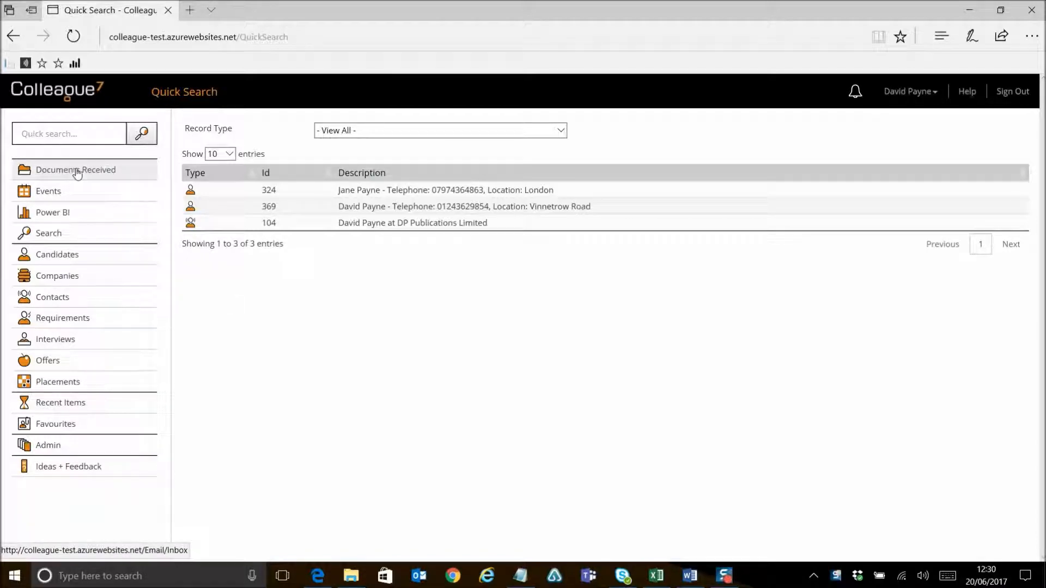
{"action": "left_click", "coordinate": [98, 172]}
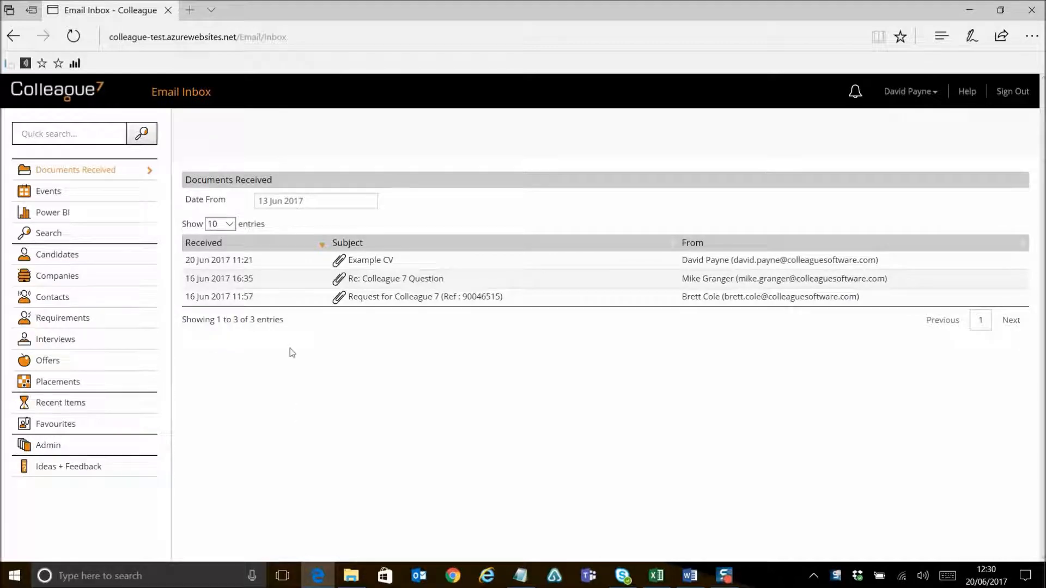
Step: Change the Date From filter to 6 Jun 2017, and to 29 May 2017
{"action": "left_click", "coordinate": [315, 202]}
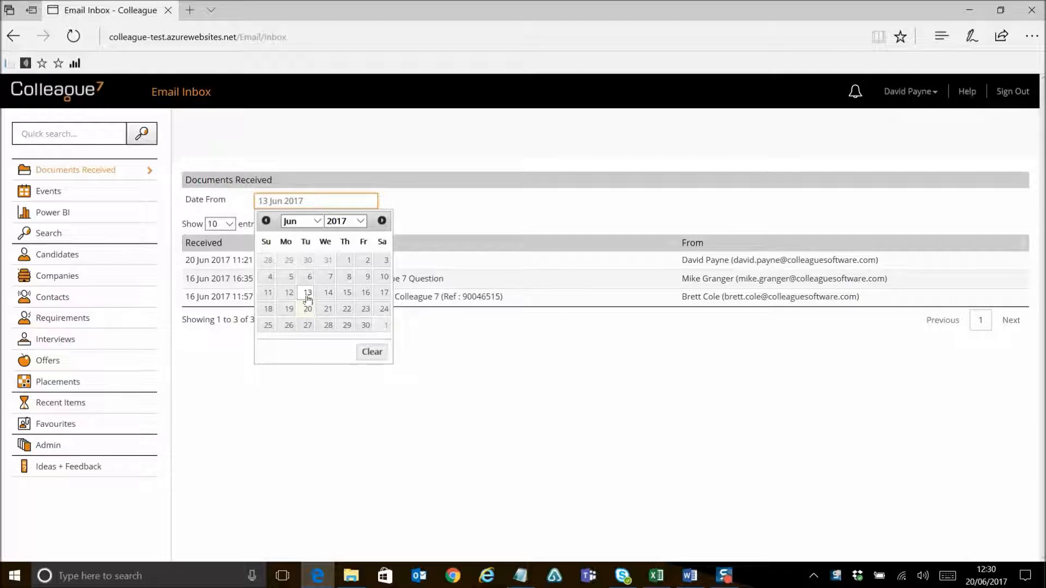
{"action": "left_click", "coordinate": [308, 278]}
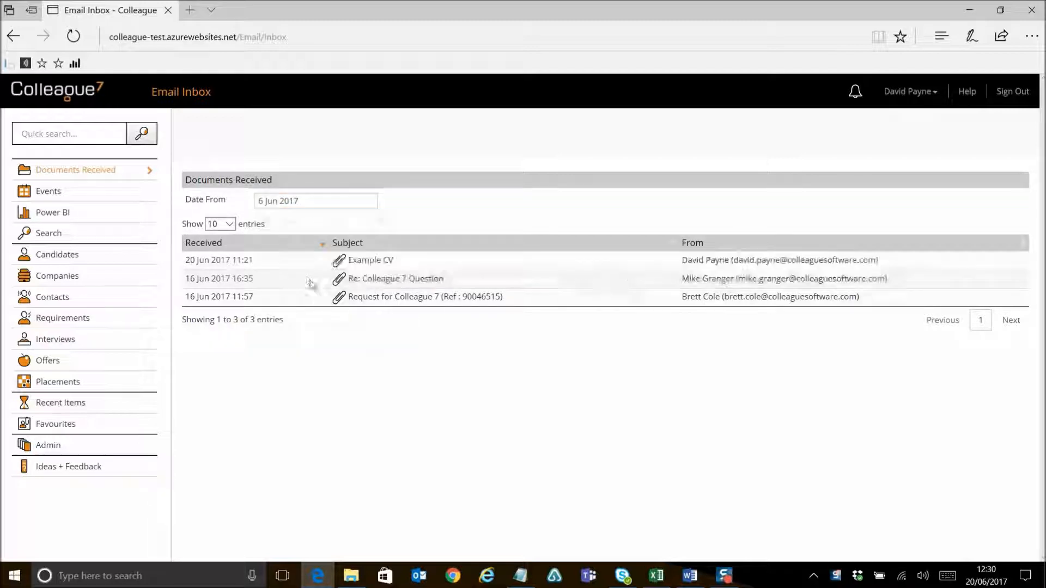
{"action": "left_click", "coordinate": [311, 203]}
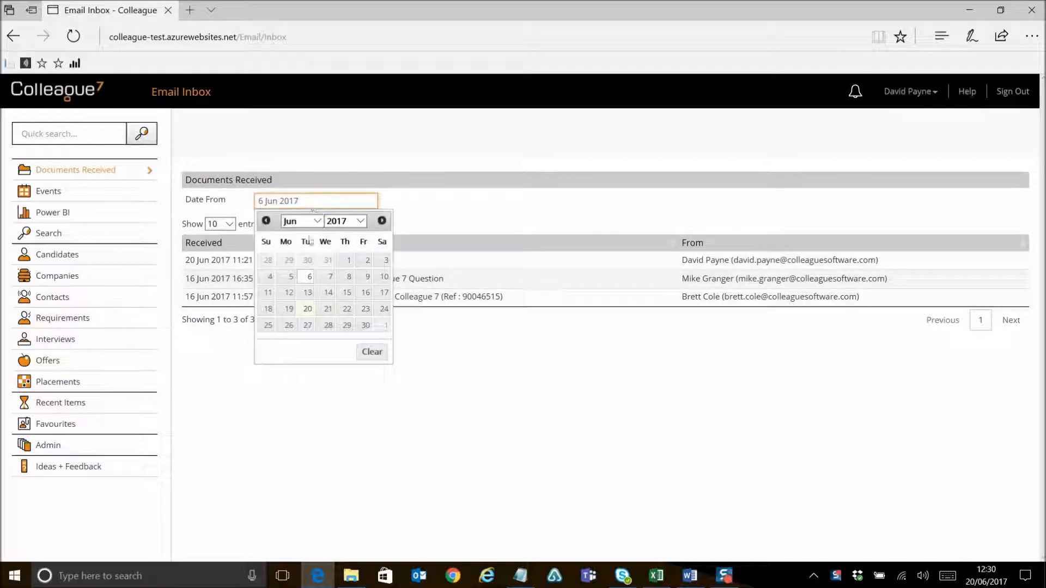
{"action": "left_click", "coordinate": [288, 260]}
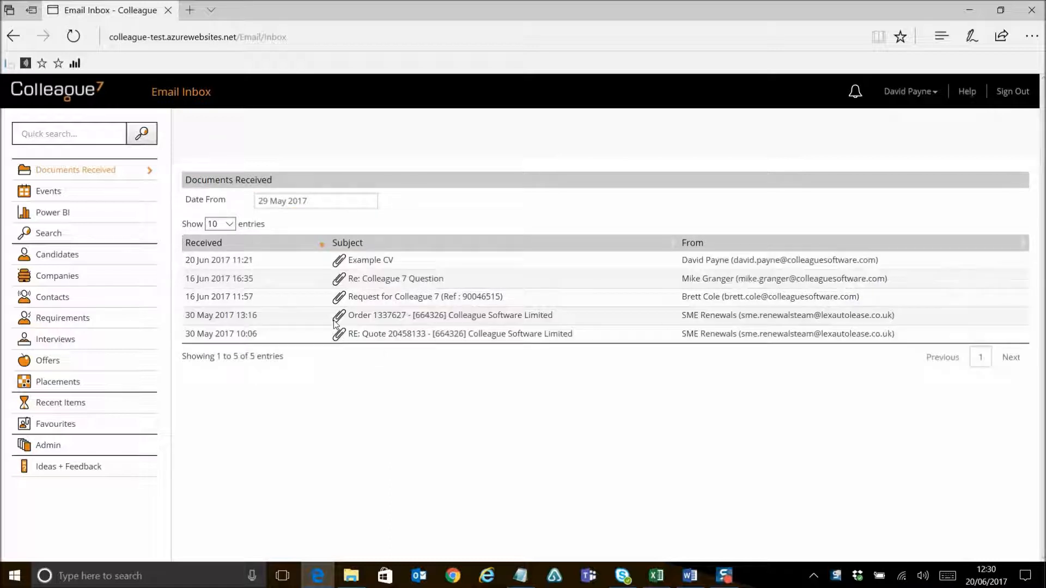
Step: Set the Date From filter to 20 Jun 2017 by switching the picker's month to June
{"action": "left_click", "coordinate": [317, 204]}
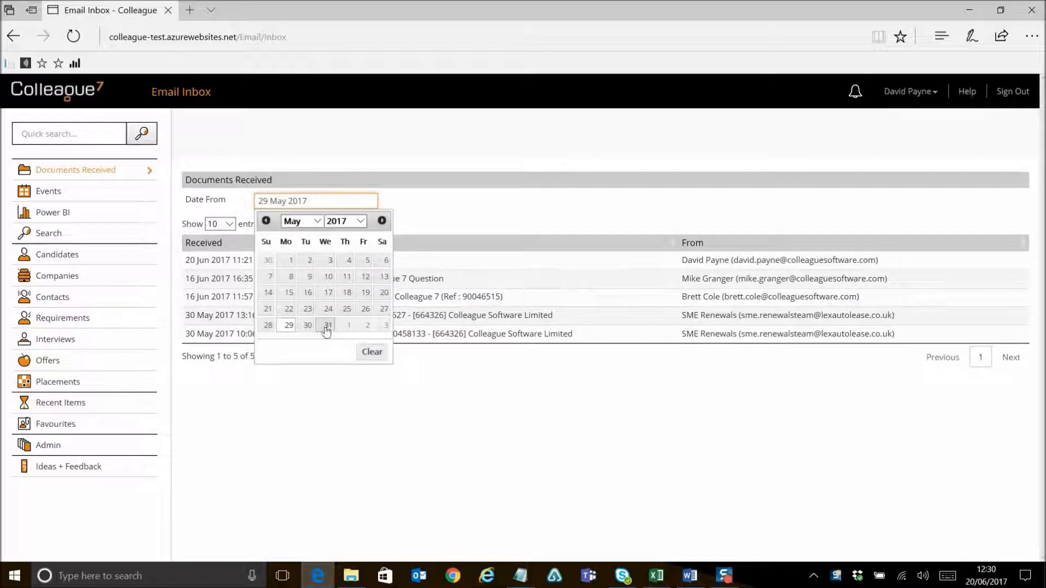
{"action": "left_click", "coordinate": [317, 221]}
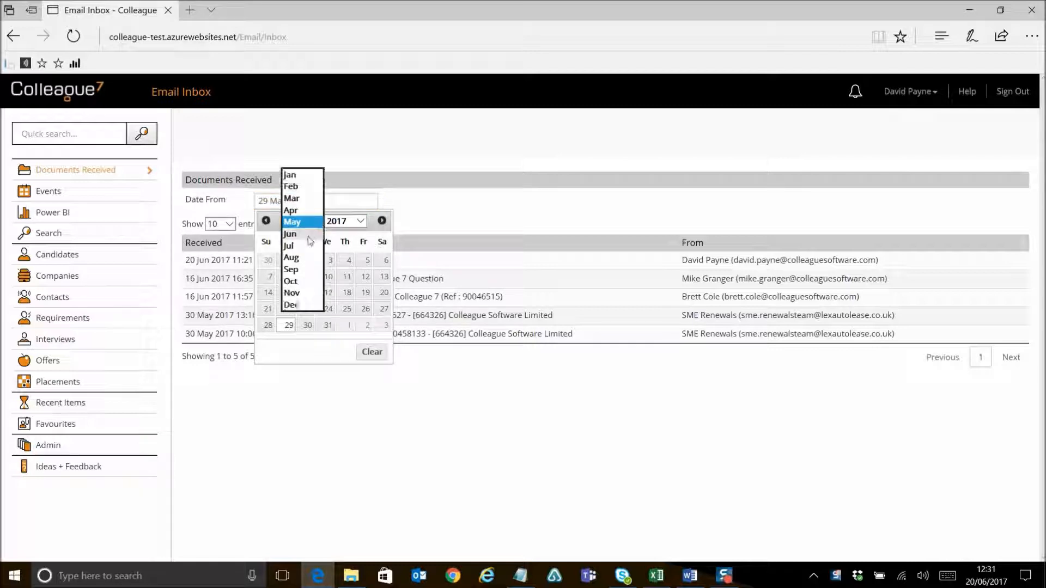
{"action": "left_click", "coordinate": [298, 236]}
{"action": "left_click", "coordinate": [308, 309]}
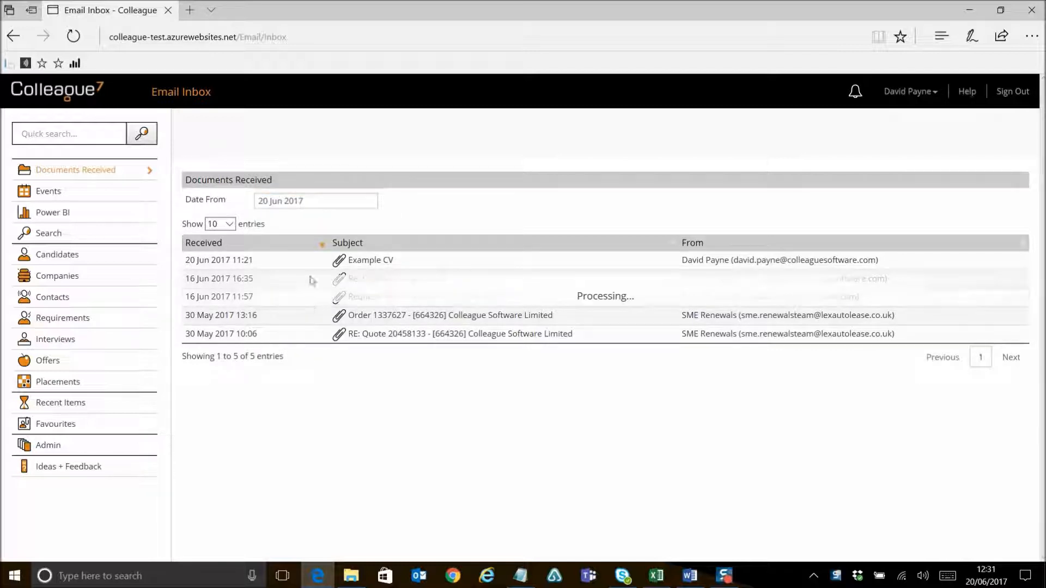
Step: Set the Date From filter to 13 Jun 2017 and open the Example CV email
{"action": "left_click", "coordinate": [308, 205]}
{"action": "left_click", "coordinate": [308, 292]}
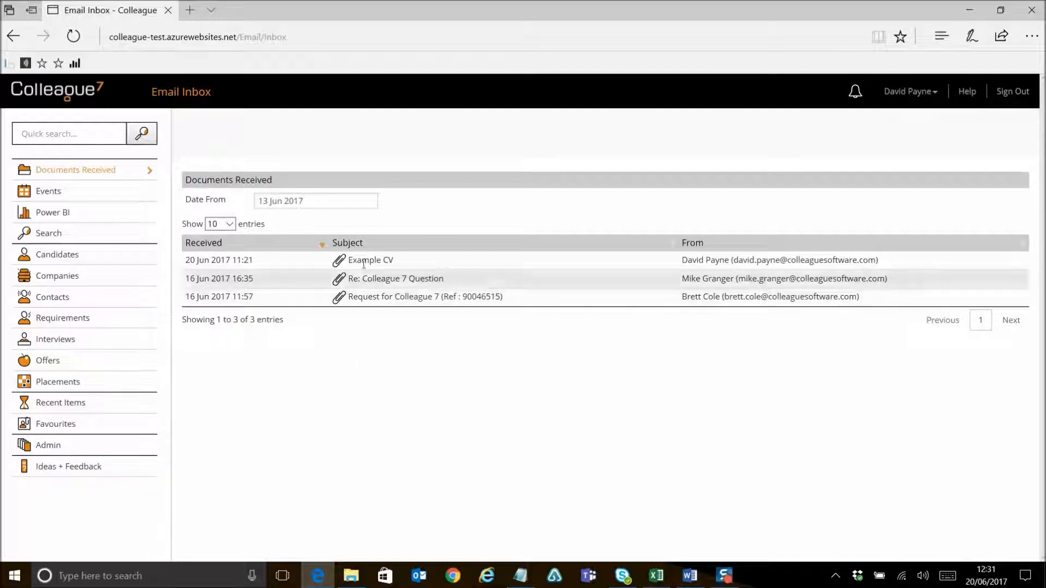
{"action": "left_click", "coordinate": [382, 260]}
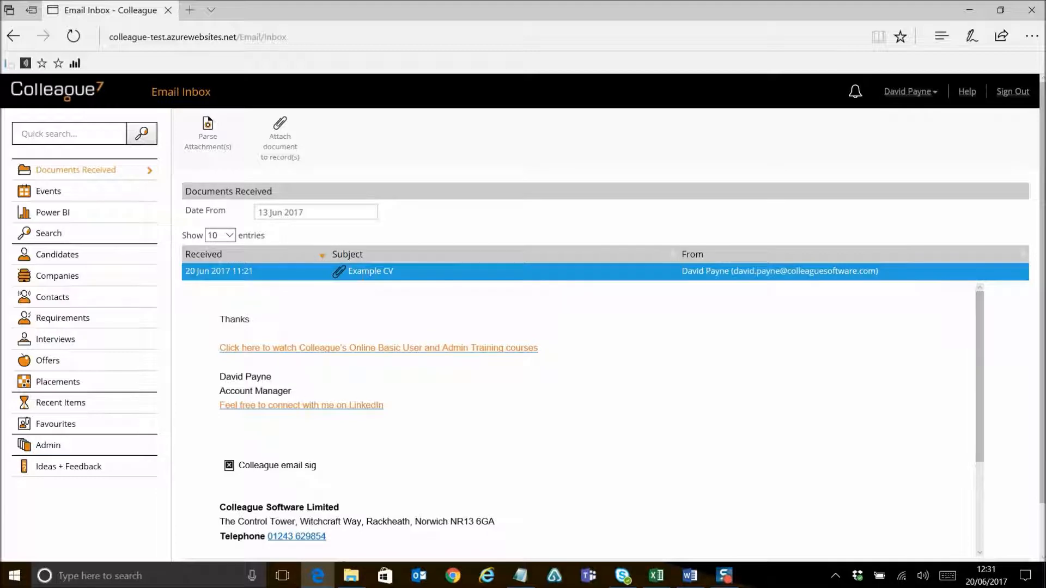
Step: Open the attach-to-record view for the Example CV email and switch the sender-email records option to No and back to Yes
{"action": "scroll", "coordinate": [362, 465], "scroll_direction": "down", "scroll_amount": 1}
{"action": "scroll", "coordinate": [362, 464], "scroll_direction": "up", "scroll_amount": 1}
{"action": "left_click", "coordinate": [287, 152]}
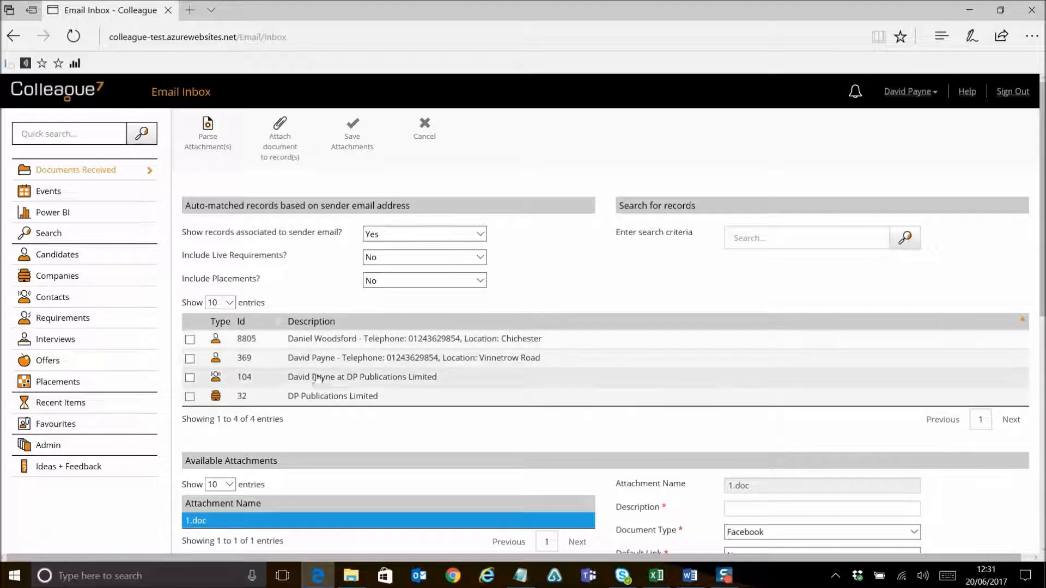
{"action": "left_click", "coordinate": [391, 236]}
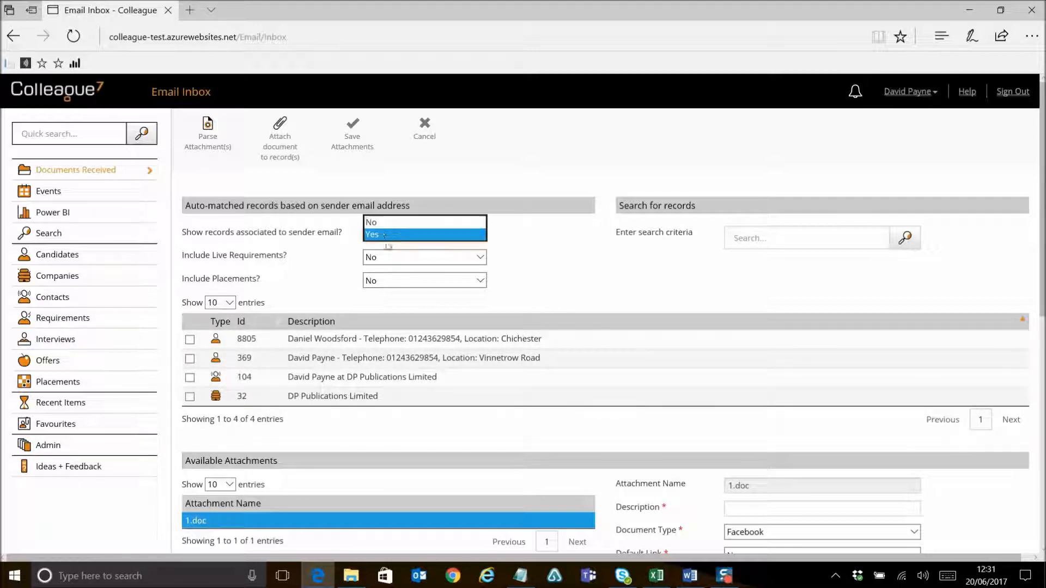
{"action": "left_click", "coordinate": [384, 223]}
{"action": "left_click", "coordinate": [402, 233]}
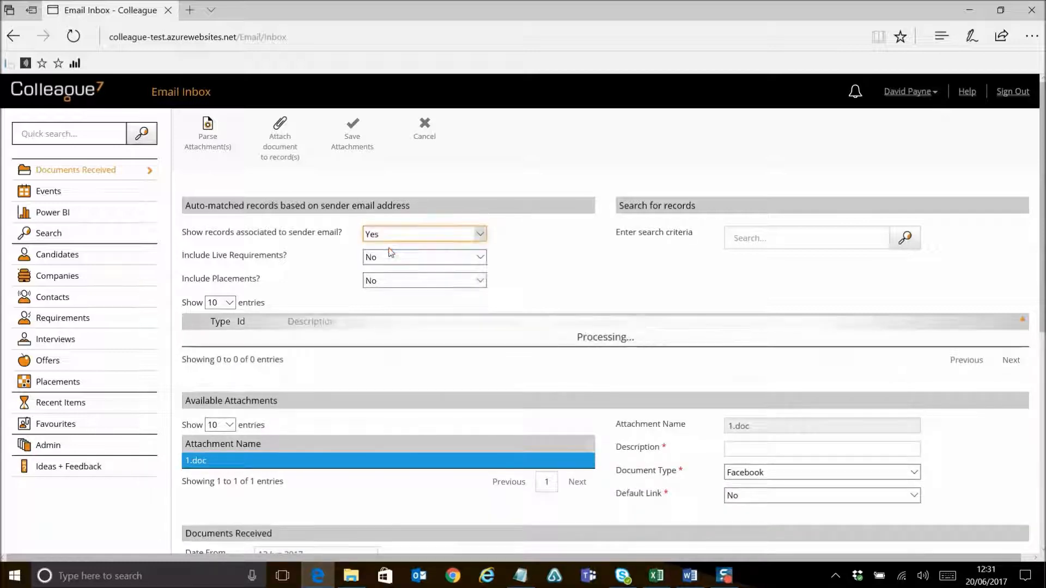
{"action": "left_click", "coordinate": [390, 254]}
Step: Search for records matching payne, then cancel attaching the document
{"action": "left_click", "coordinate": [741, 244]}
{"action": "type", "text": "d"}
{"action": "key", "text": "BackSpace"}
{"action": "type", "text": "payne"}
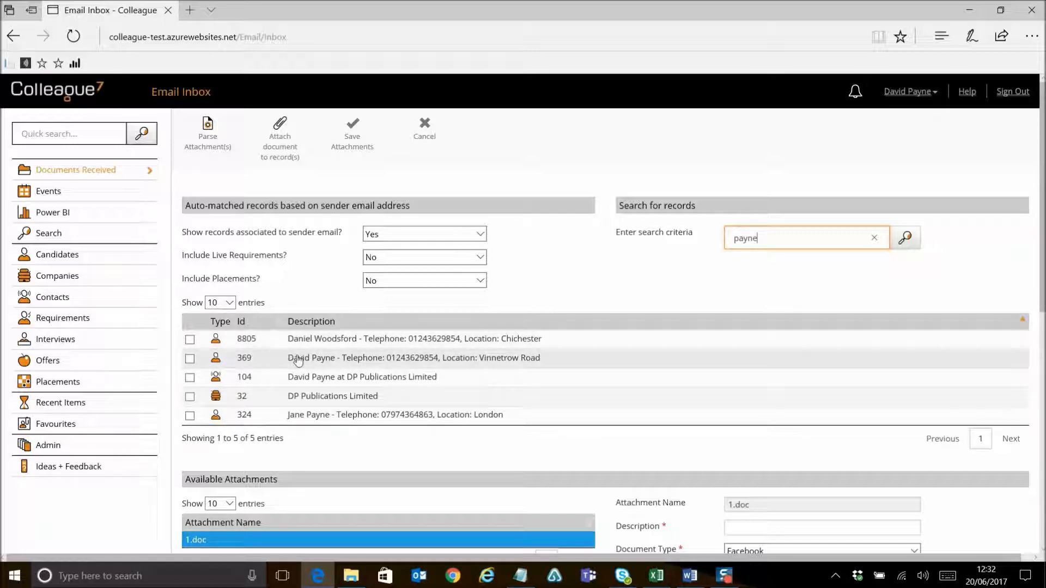
{"action": "left_click", "coordinate": [424, 138]}
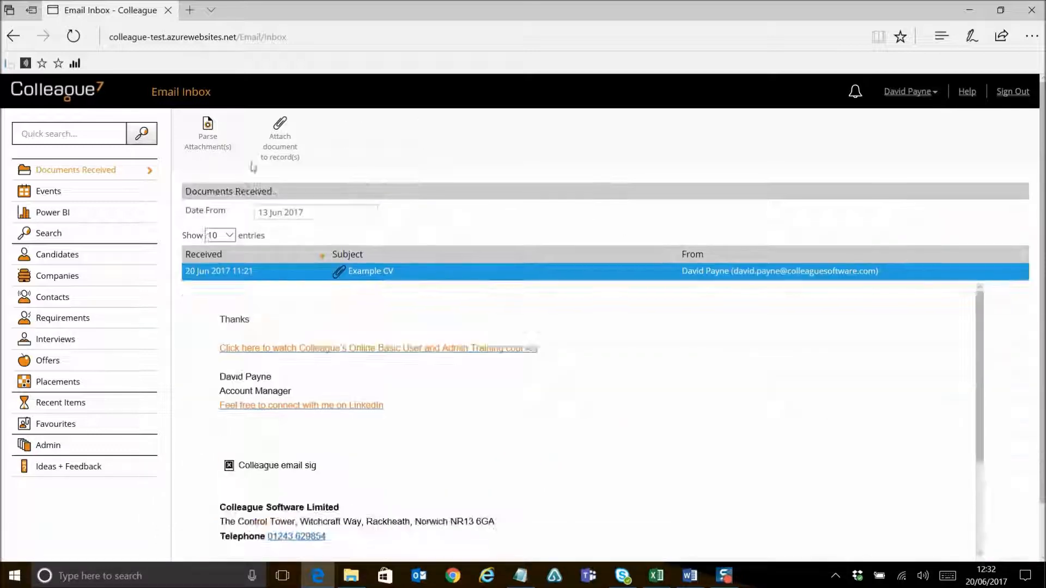
Step: Parse the email's CV attachment, confirming despite matching sender records
{"action": "left_click", "coordinate": [207, 143]}
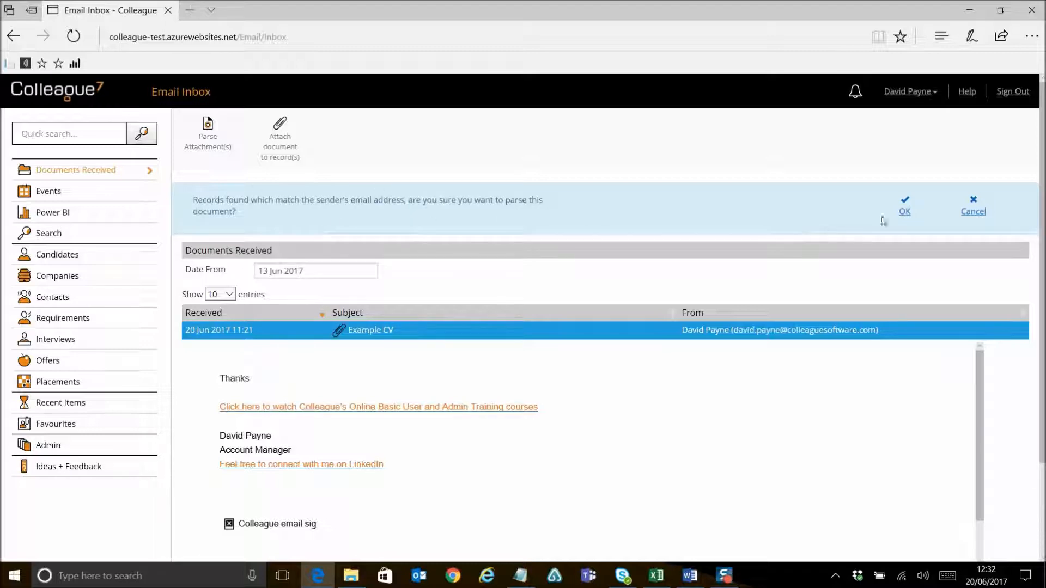
{"action": "left_click", "coordinate": [904, 211]}
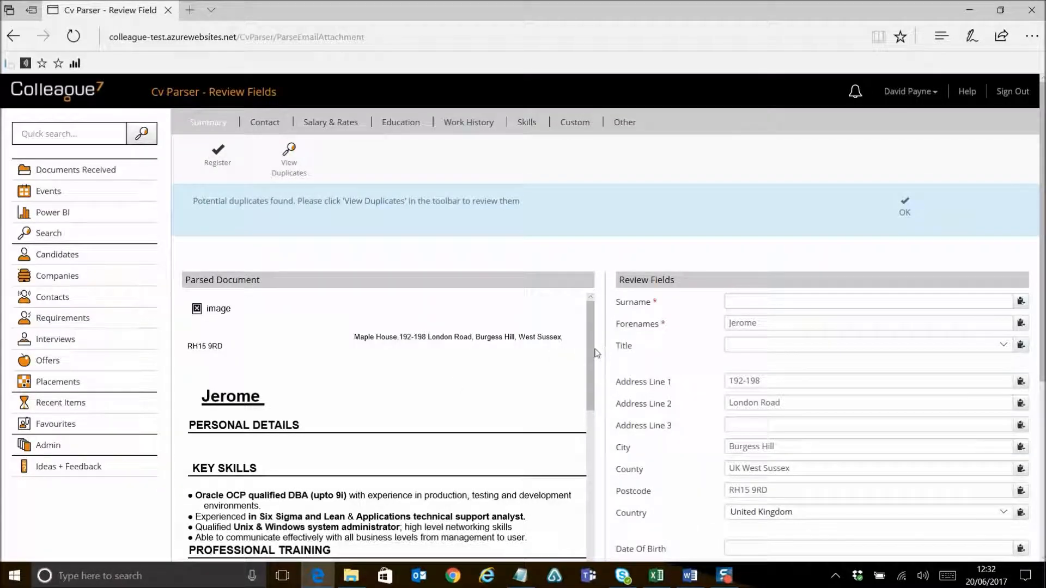
Step: Review the parsed CV fields across the Summary, Contact, Salary & Rates, Education and Work History tabs
{"action": "scroll", "coordinate": [597, 353], "scroll_direction": "down", "scroll_amount": 5}
{"action": "scroll", "coordinate": [597, 353], "scroll_direction": "up", "scroll_amount": 4}
{"action": "scroll", "coordinate": [637, 347], "scroll_direction": "down", "scroll_amount": 3}
{"action": "scroll", "coordinate": [631, 359], "scroll_direction": "up", "scroll_amount": 3}
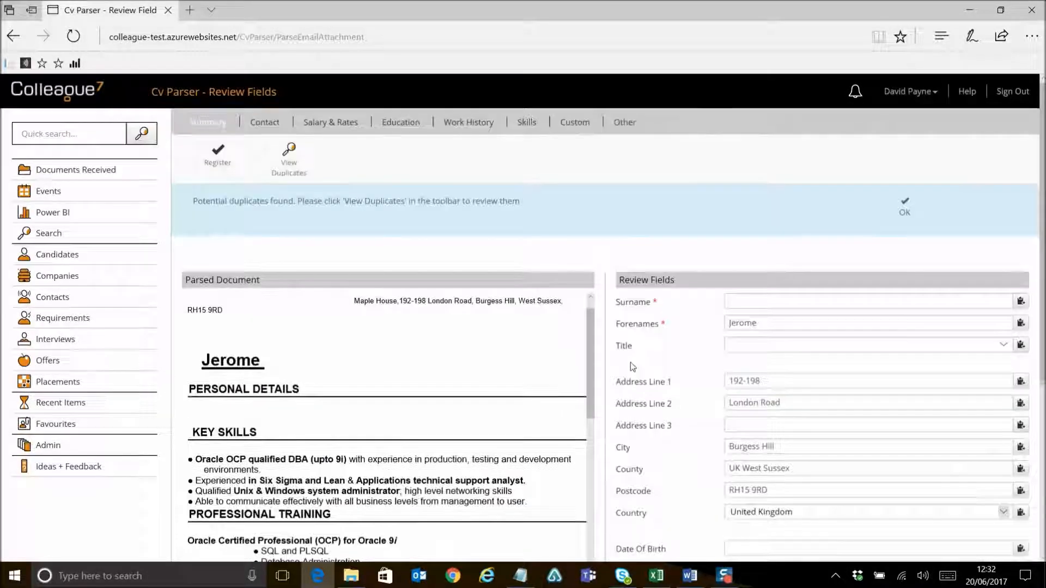
{"action": "left_click", "coordinate": [256, 126]}
{"action": "left_click", "coordinate": [333, 128]}
{"action": "left_click", "coordinate": [409, 128]}
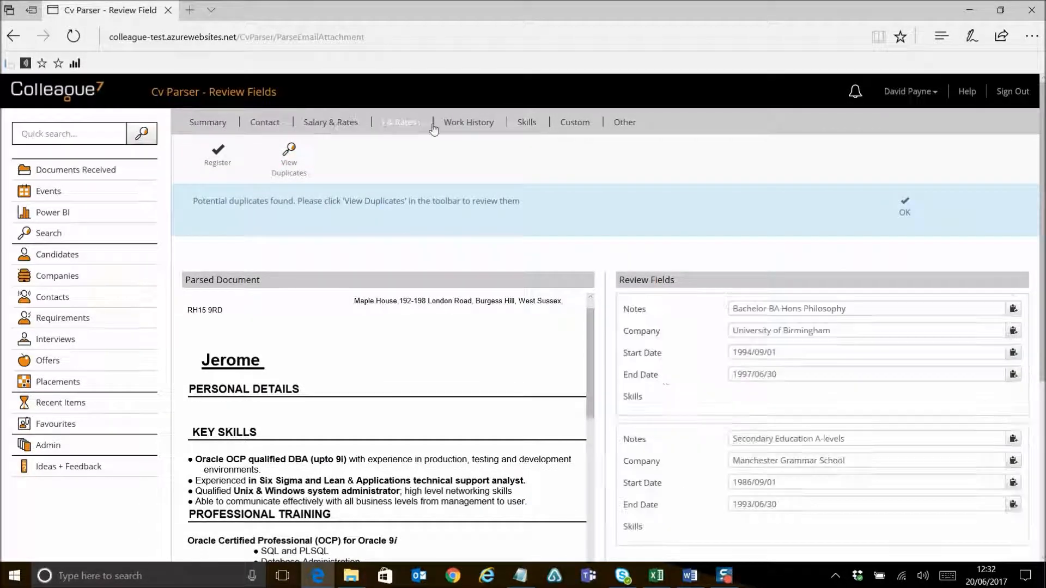
{"action": "left_click", "coordinate": [470, 129]}
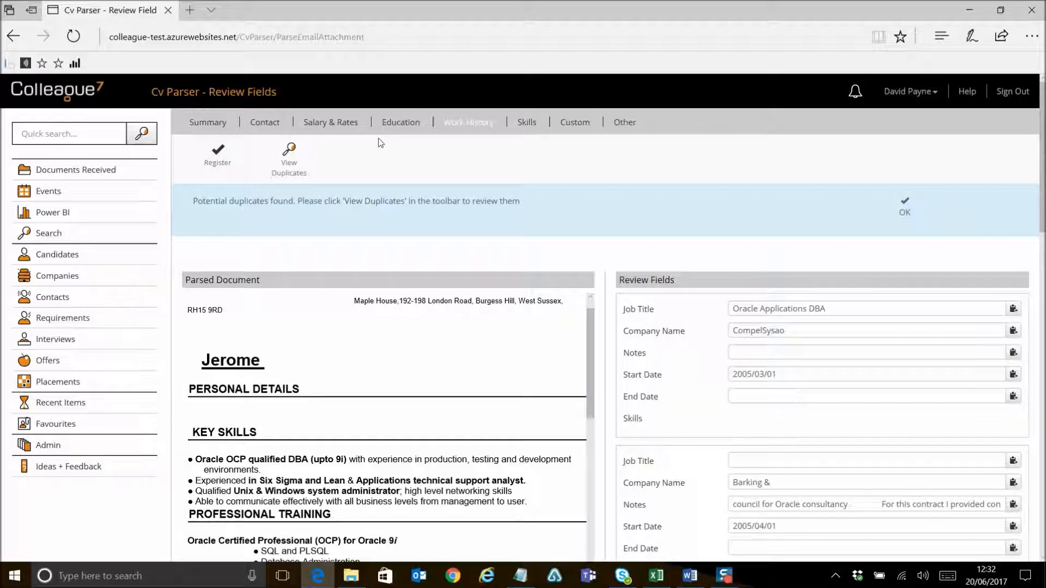
{"action": "left_click", "coordinate": [404, 129]}
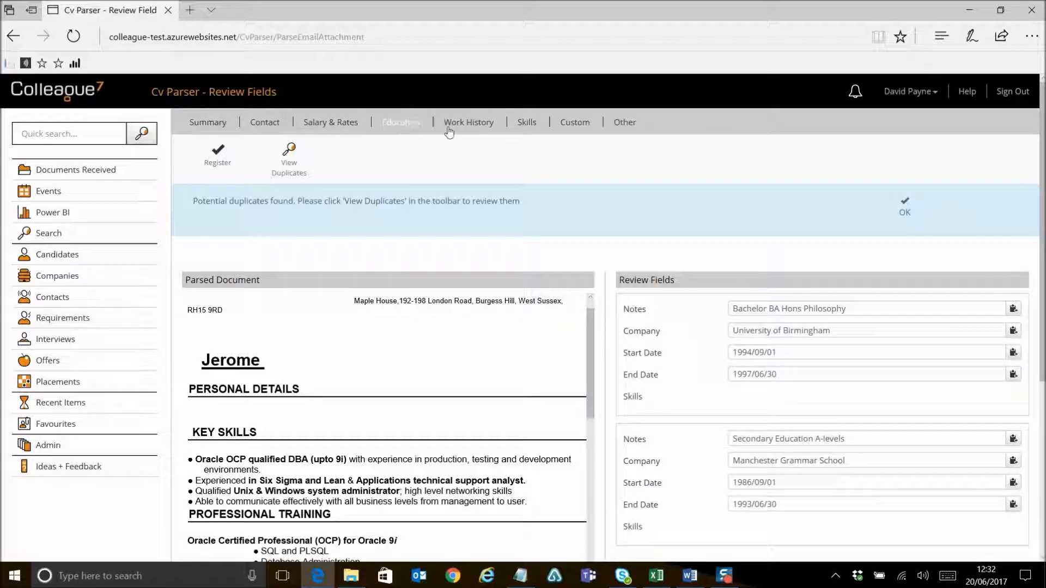
{"action": "scroll", "coordinate": [625, 257], "scroll_direction": "down", "scroll_amount": 2}
{"action": "scroll", "coordinate": [673, 218], "scroll_direction": "up", "scroll_amount": 2}
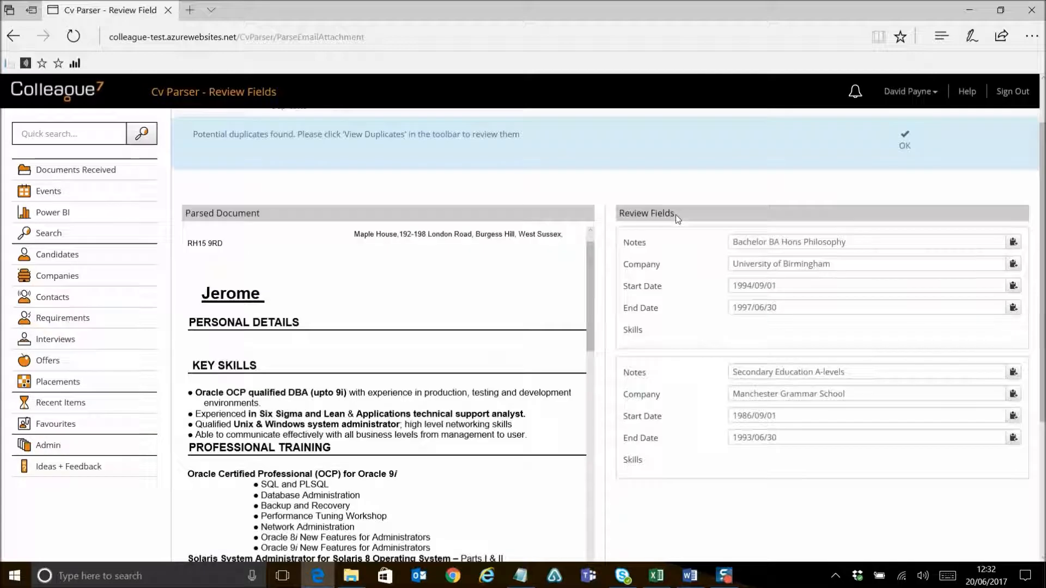
{"action": "left_click", "coordinate": [470, 125]}
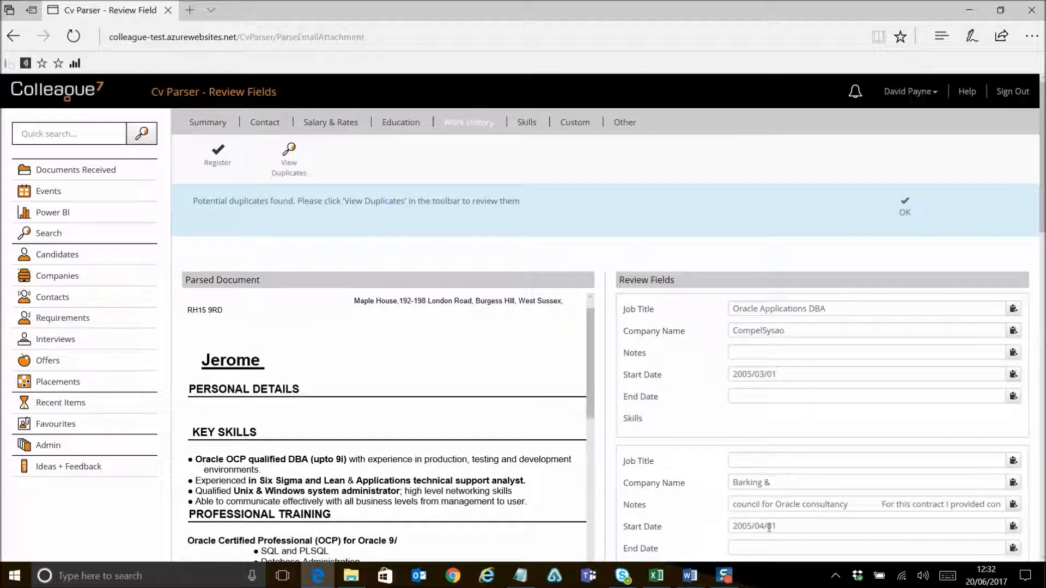
{"action": "scroll", "coordinate": [612, 227], "scroll_direction": "down", "scroll_amount": 2}
{"action": "scroll", "coordinate": [613, 230], "scroll_direction": "up", "scroll_amount": 2}
{"action": "left_click", "coordinate": [399, 130]}
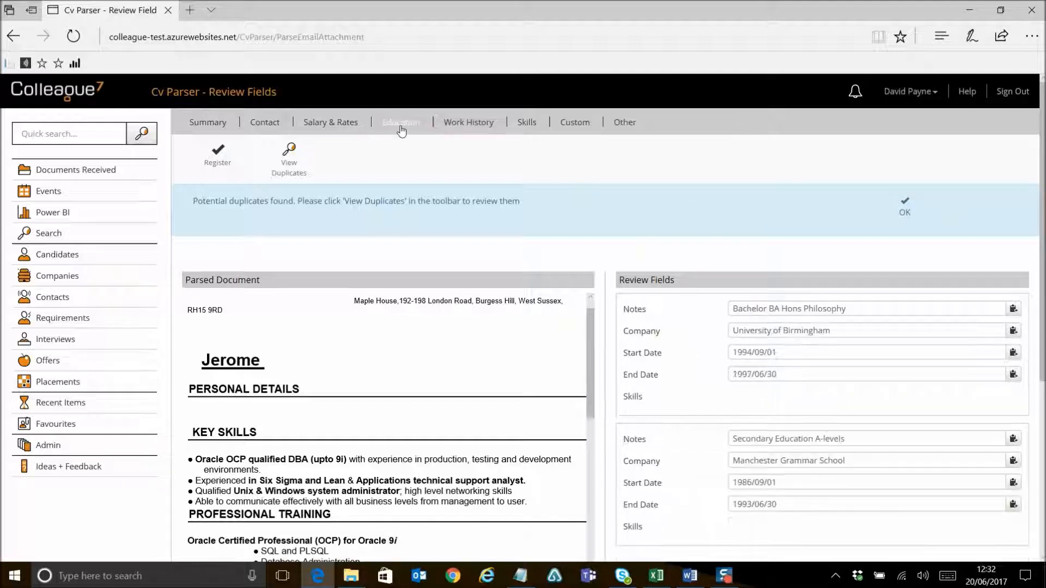
{"action": "left_click", "coordinate": [334, 127]}
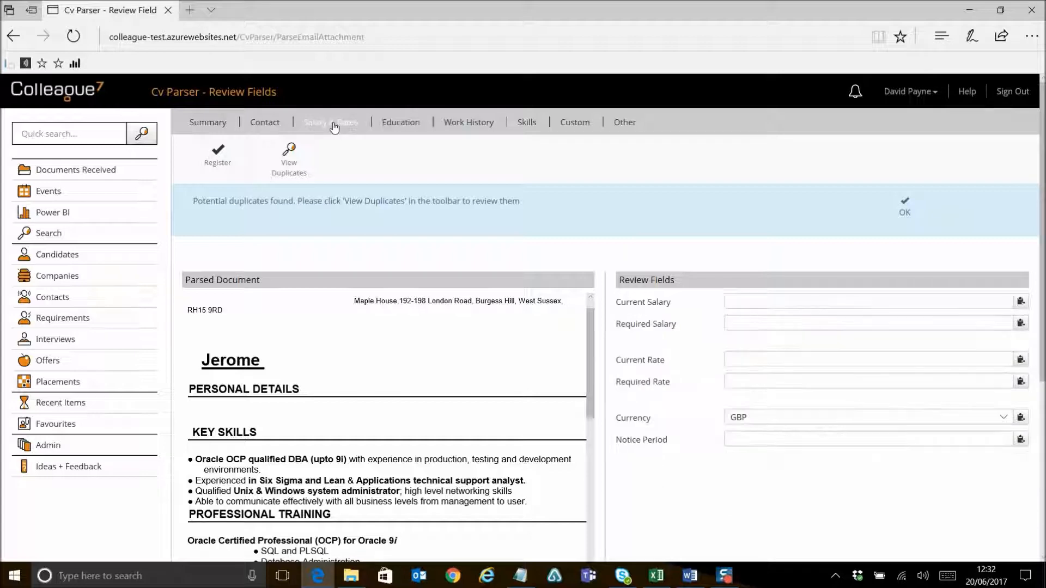
{"action": "left_click", "coordinate": [269, 125]}
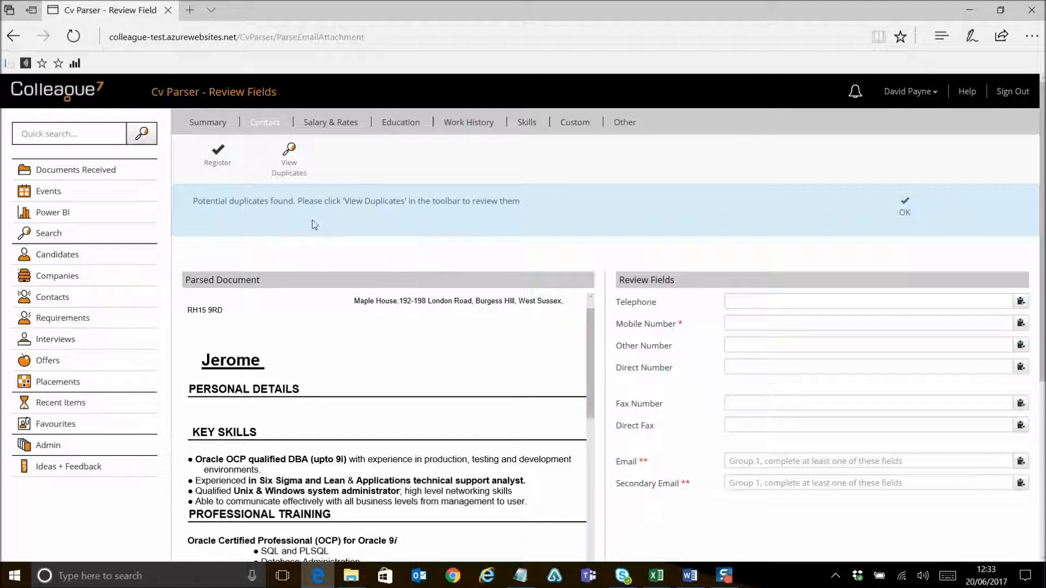
Step: Dismiss the duplicates notice, view the duplicates, and choose to update the matching existing candidate from the parsed CV
{"action": "left_click", "coordinate": [904, 210]}
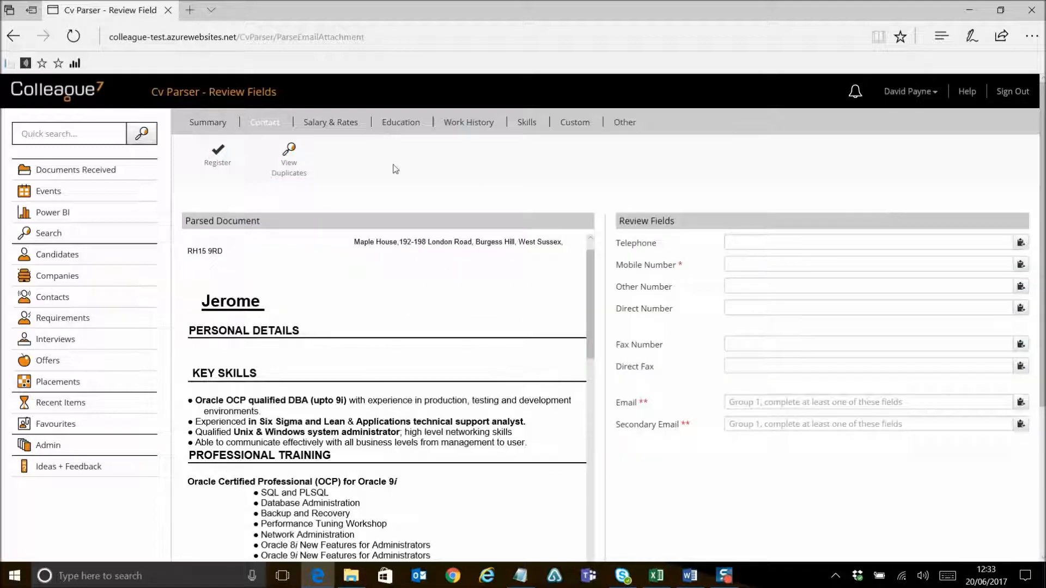
{"action": "left_click", "coordinate": [289, 163]}
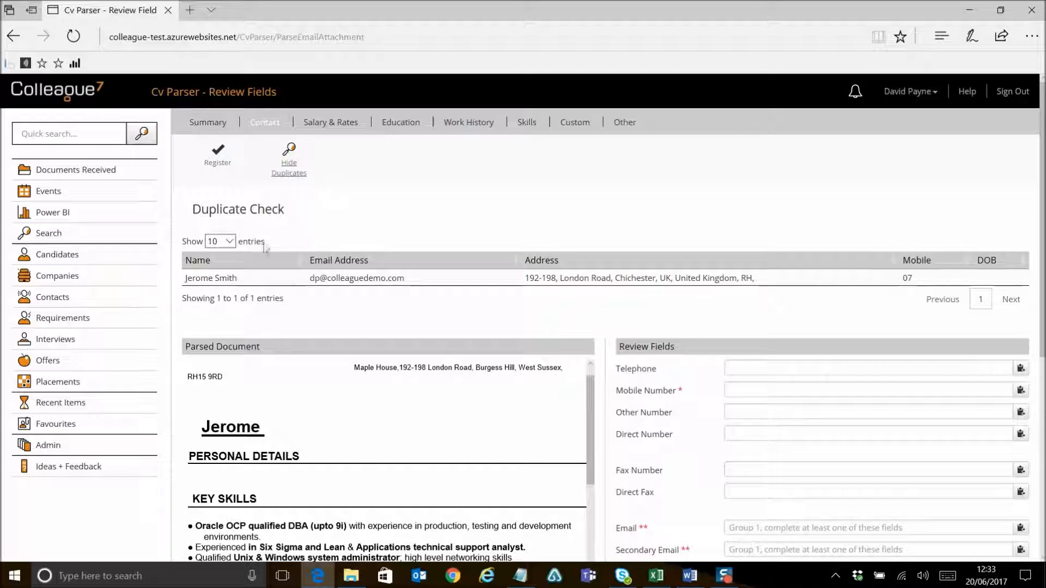
{"action": "left_click", "coordinate": [357, 278]}
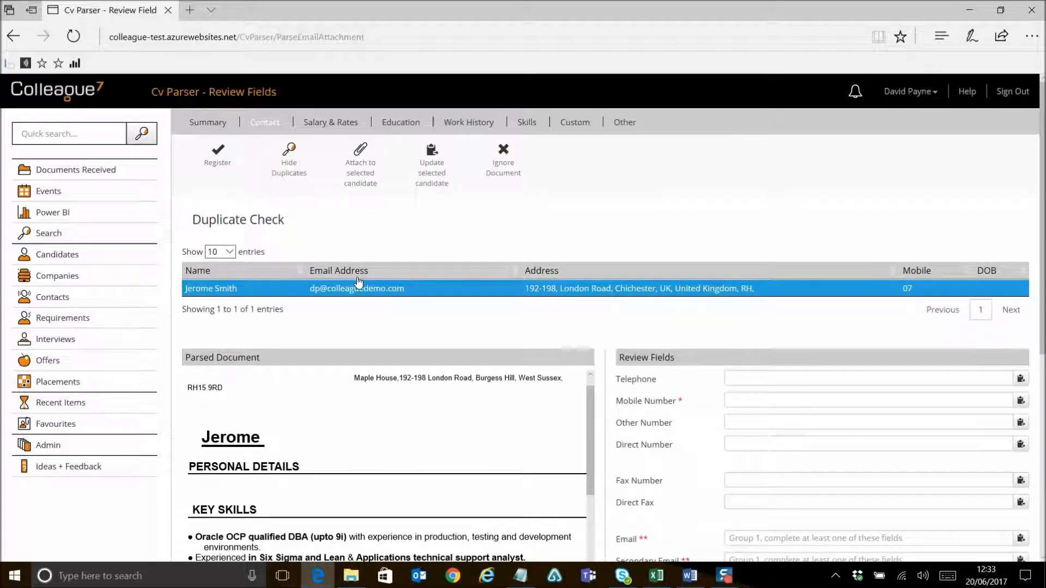
{"action": "left_click", "coordinate": [427, 185]}
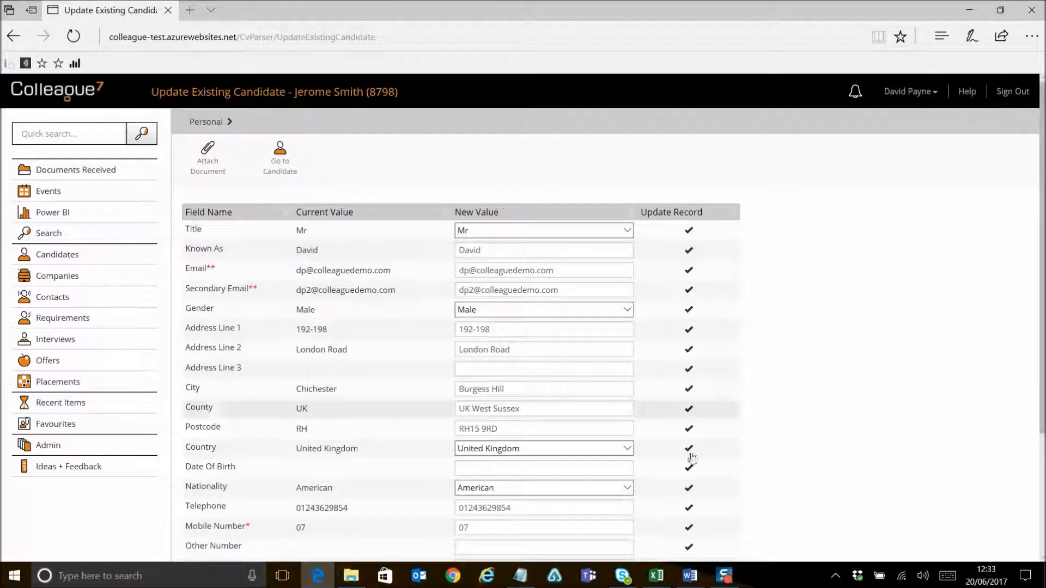
Step: Review the current and new values on the update-candidate page, toggling the Address Line 1 update tick off and back on
{"action": "scroll", "coordinate": [784, 351], "scroll_direction": "down", "scroll_amount": 5}
{"action": "scroll", "coordinate": [800, 369], "scroll_direction": "up", "scroll_amount": 5}
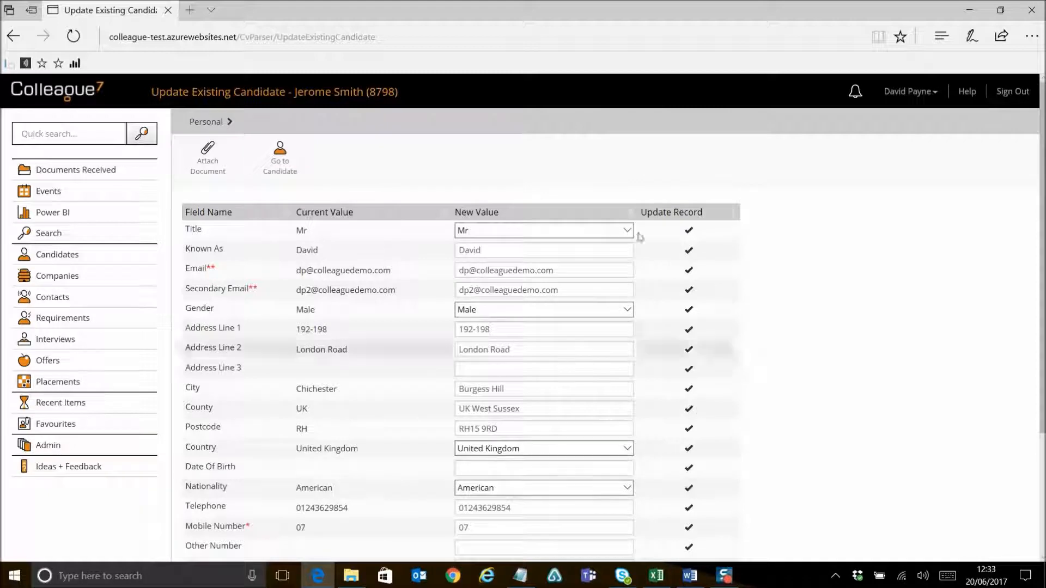
{"action": "scroll", "coordinate": [810, 416], "scroll_direction": "down", "scroll_amount": 3}
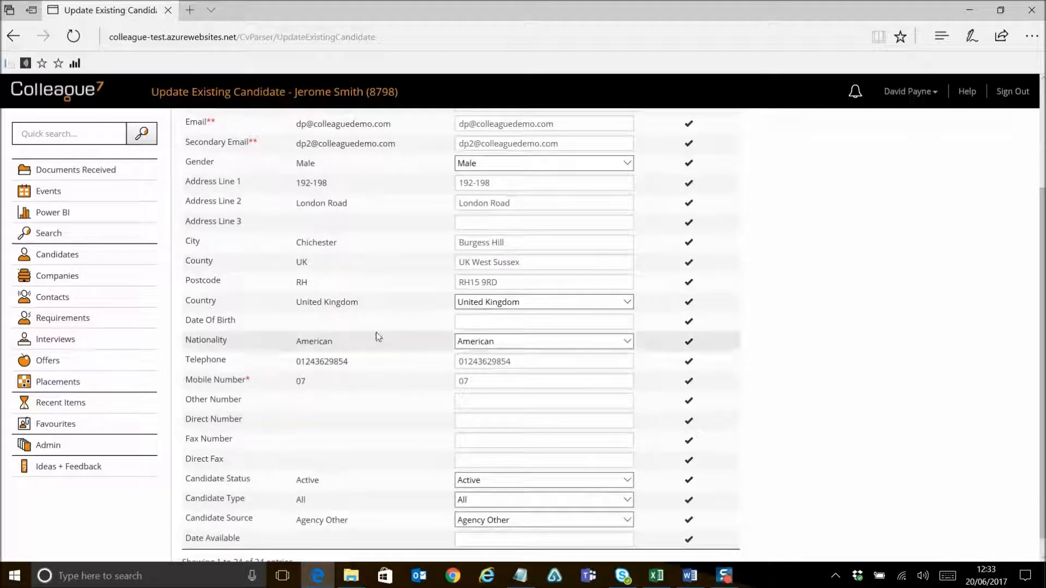
{"action": "scroll", "coordinate": [378, 337], "scroll_direction": "up", "scroll_amount": 3}
{"action": "scroll", "coordinate": [359, 332], "scroll_direction": "down", "scroll_amount": 1}
{"action": "scroll", "coordinate": [359, 332], "scroll_direction": "down", "scroll_amount": 3}
{"action": "scroll", "coordinate": [490, 283], "scroll_direction": "up", "scroll_amount": 3}
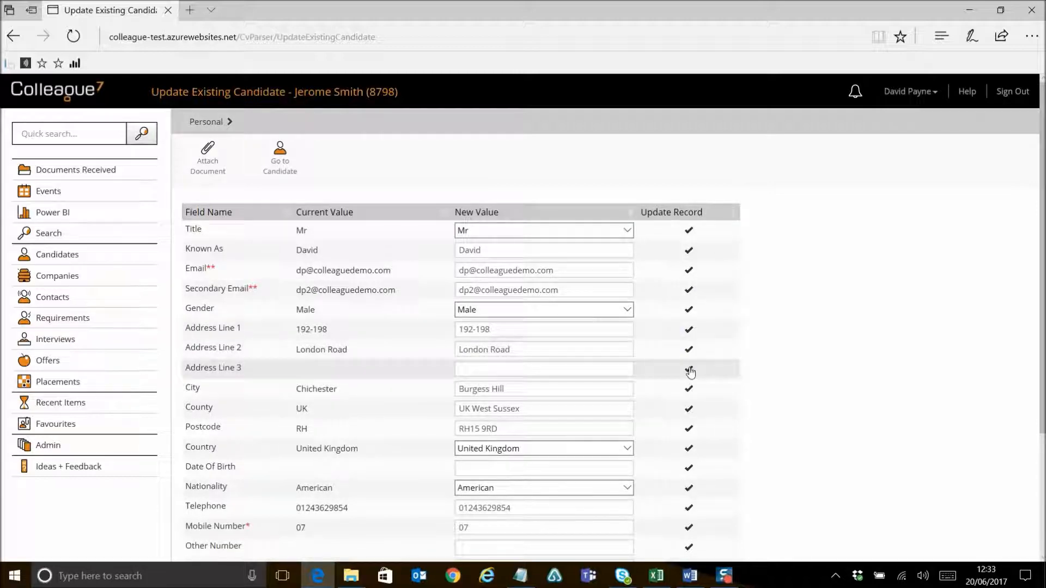
{"action": "left_click", "coordinate": [689, 331]}
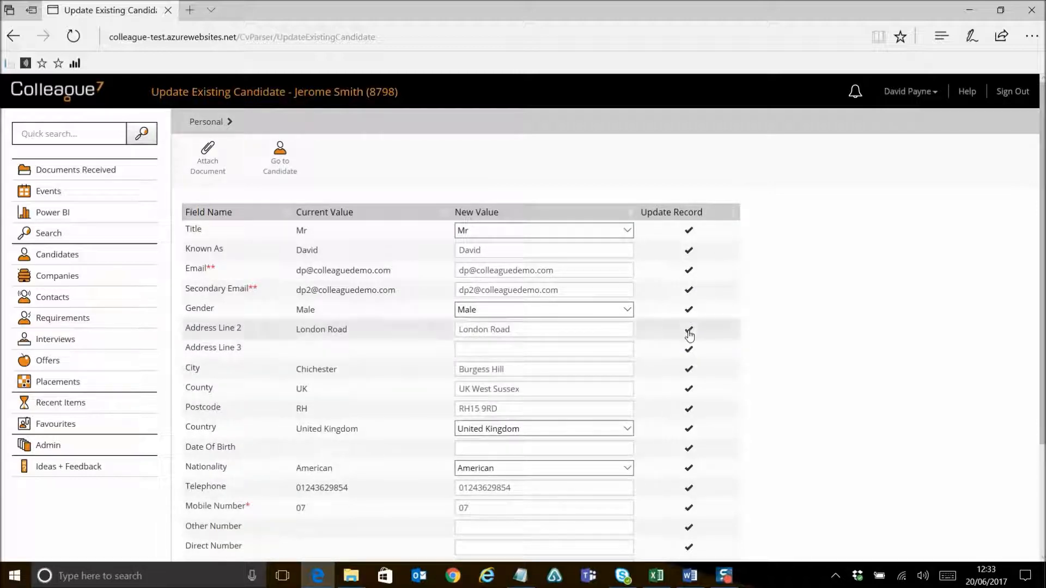
{"action": "left_click", "coordinate": [689, 330]}
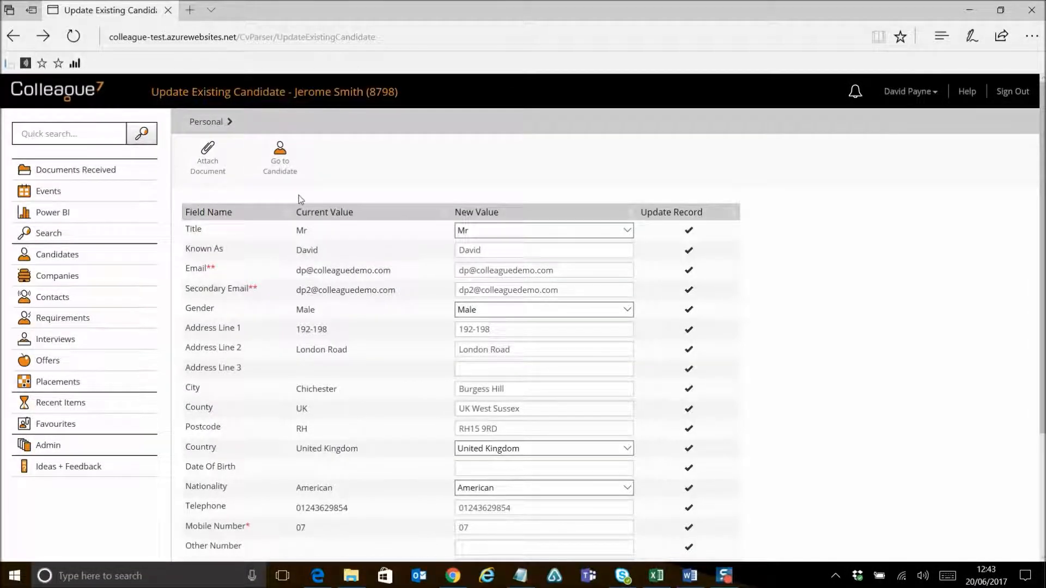
Step: Open the Events calendar and switch between week, month and day views, ending in month view
{"action": "left_click", "coordinate": [62, 196]}
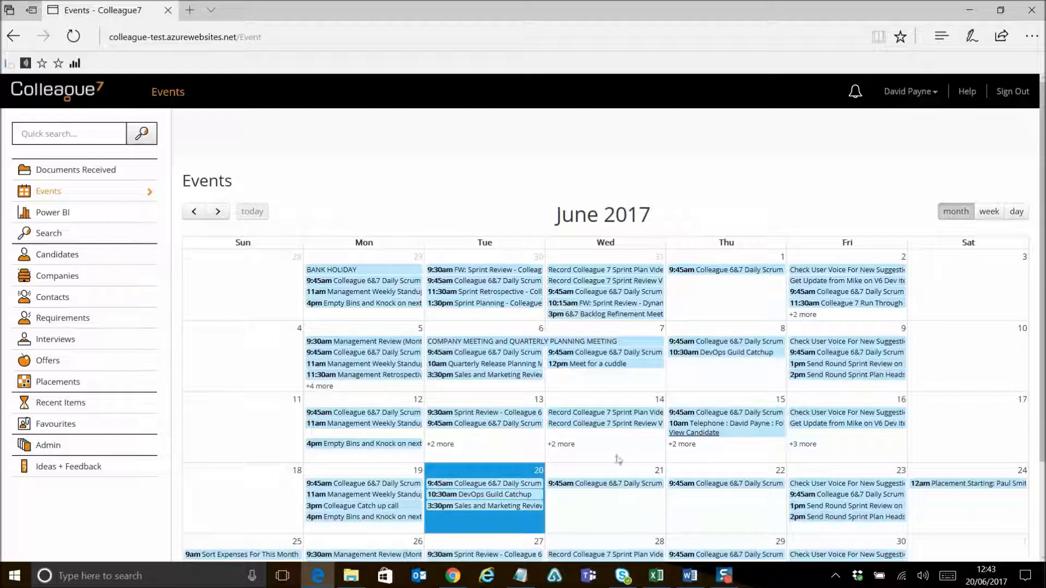
{"action": "scroll", "coordinate": [631, 502], "scroll_direction": "down", "scroll_amount": 2}
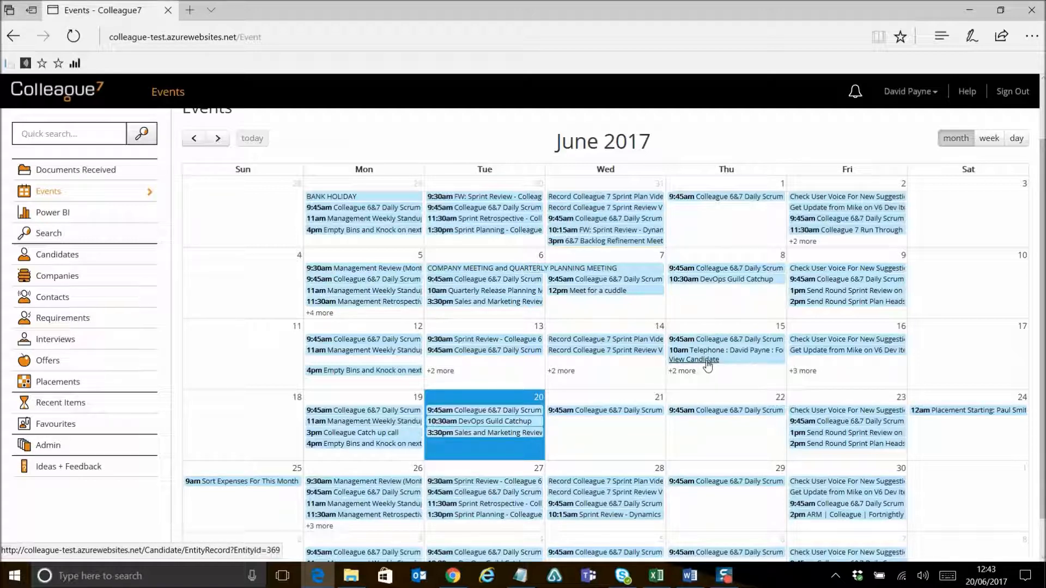
{"action": "scroll", "coordinate": [708, 365], "scroll_direction": "up", "scroll_amount": 2}
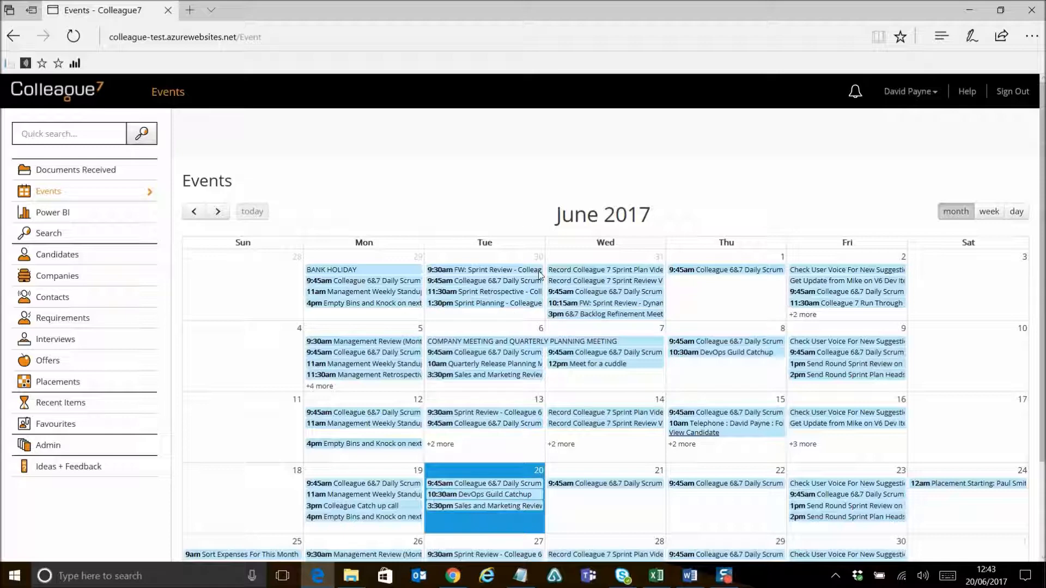
{"action": "left_click", "coordinate": [989, 212]}
{"action": "left_click", "coordinate": [956, 212]}
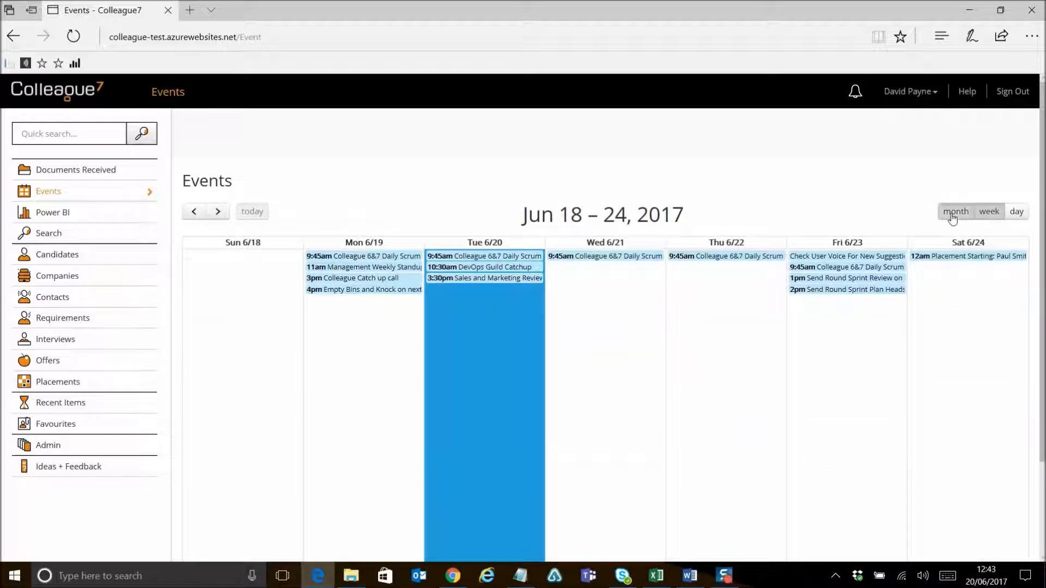
{"action": "left_click", "coordinate": [989, 212]}
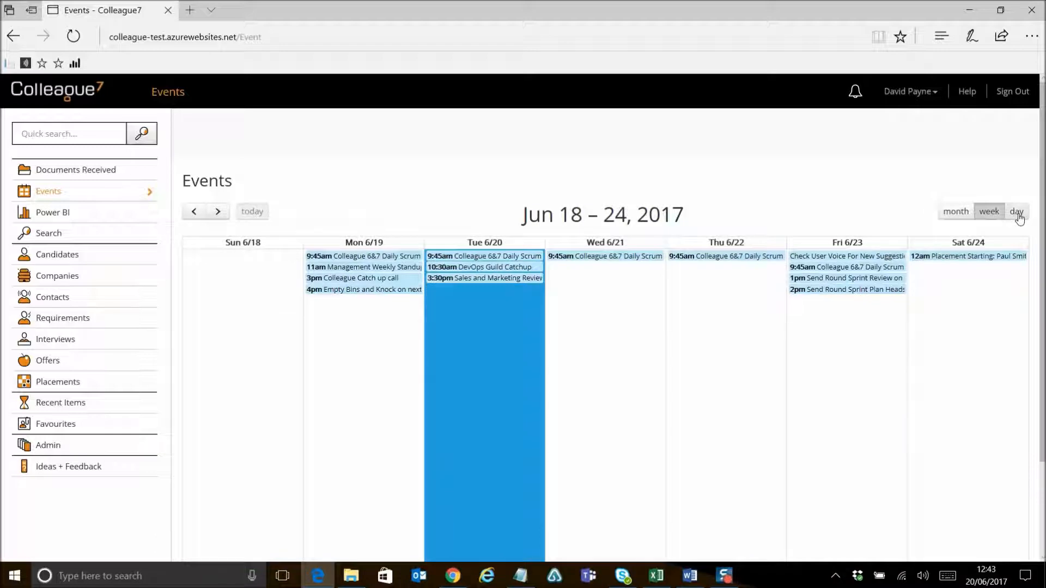
{"action": "left_click", "coordinate": [1016, 211]}
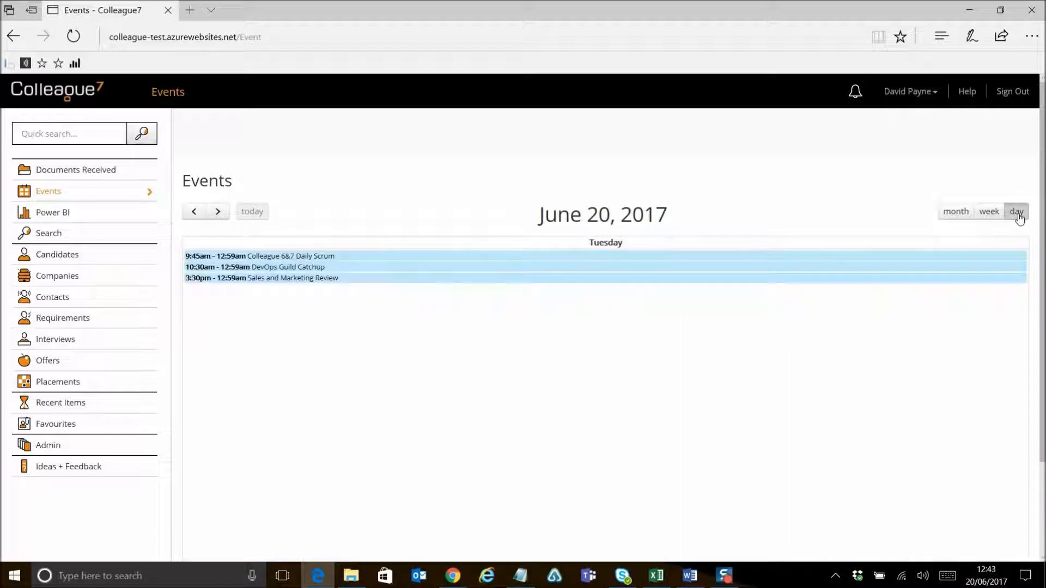
{"action": "left_click", "coordinate": [948, 212]}
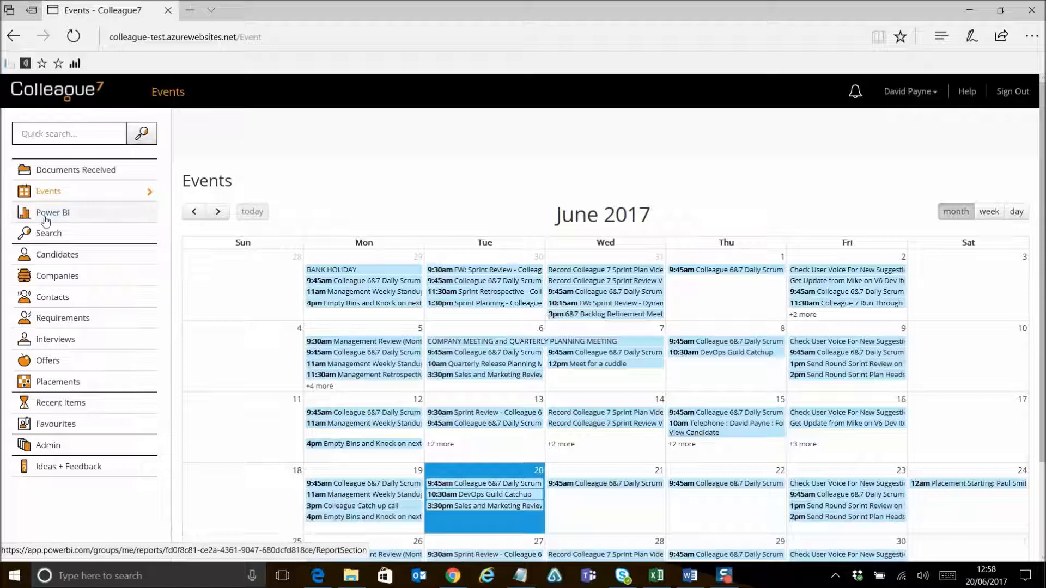
Step: Open the Power BI report in a new browser tab, switching between it and the Events tab
{"action": "left_click", "coordinate": [48, 217]}
{"action": "left_click", "coordinate": [51, 216]}
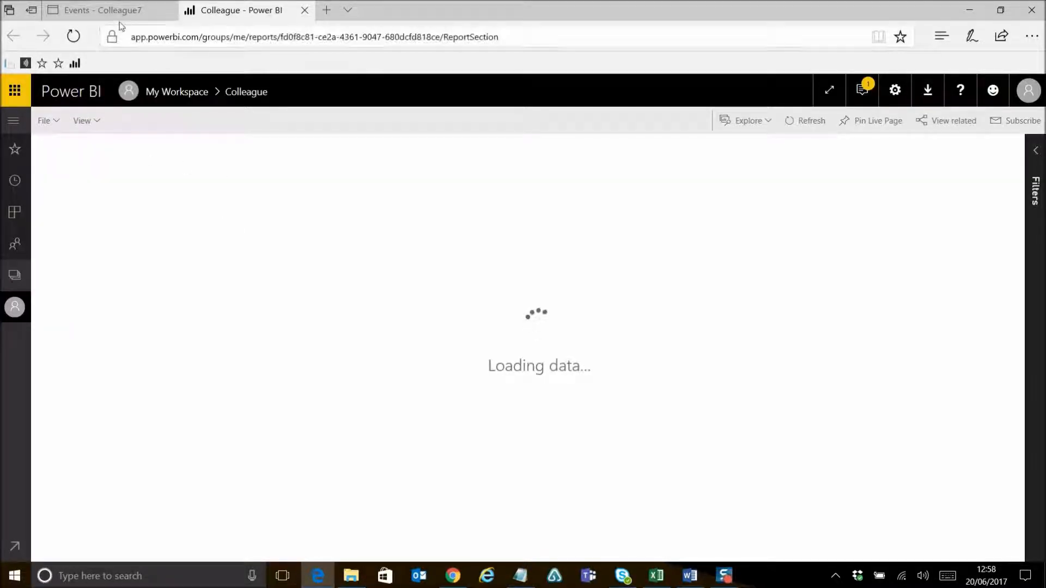
{"action": "left_click", "coordinate": [122, 11]}
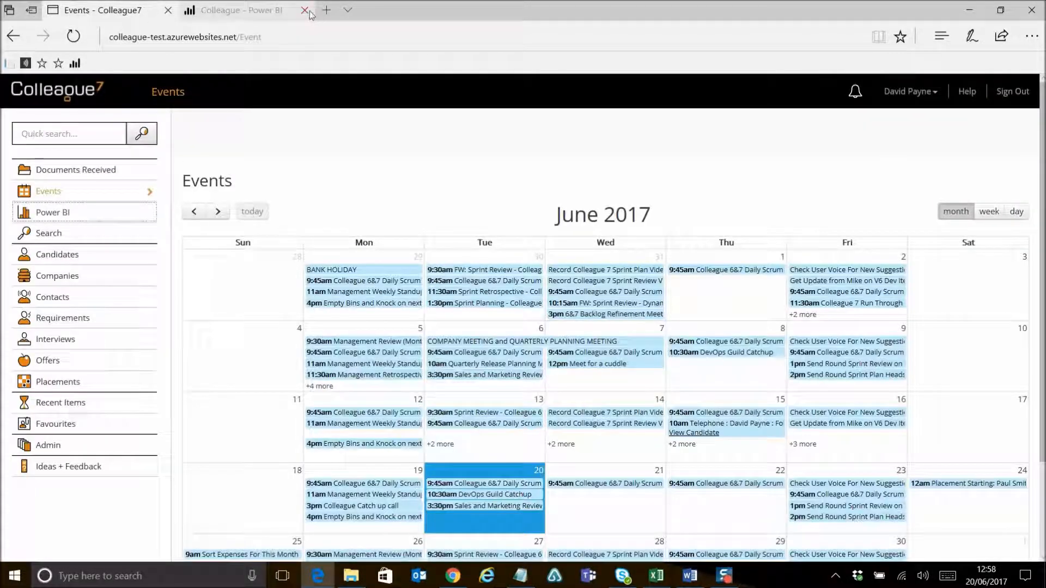
{"action": "left_click", "coordinate": [308, 14]}
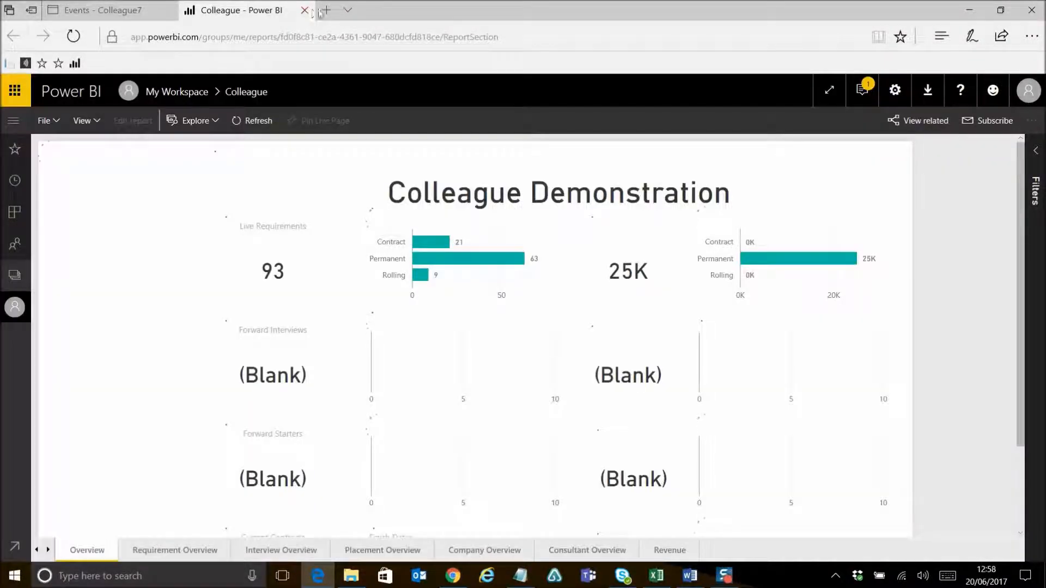
Step: Close the Power BI tab and open the candidate Search page
{"action": "left_click", "coordinate": [305, 11]}
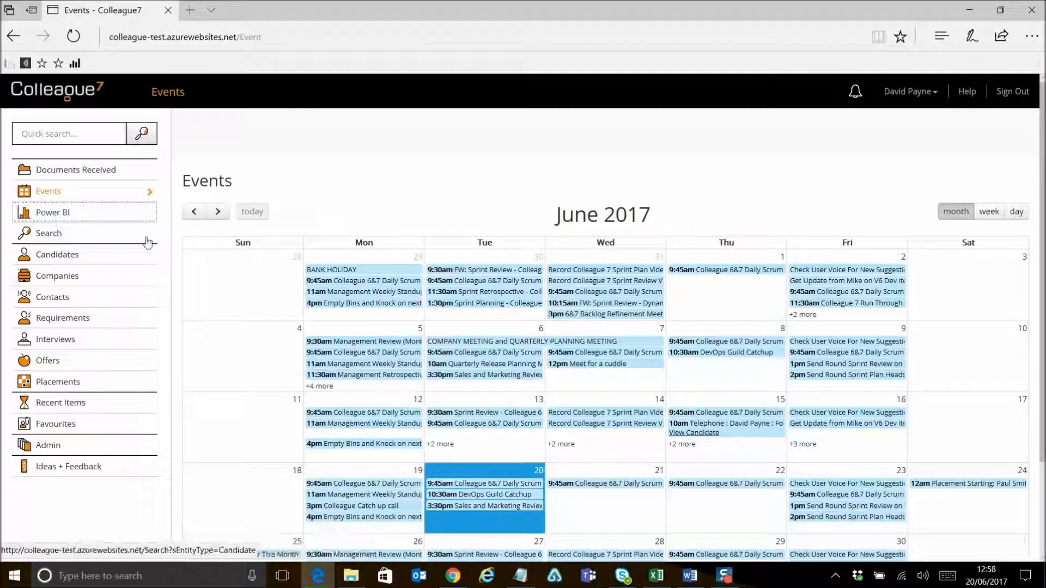
{"action": "left_click", "coordinate": [54, 235]}
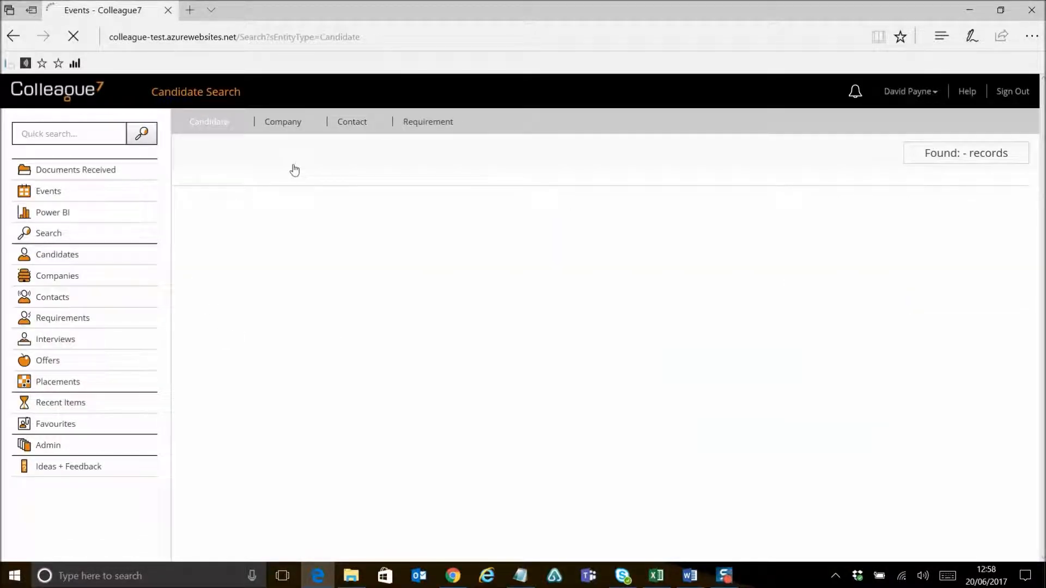
{"action": "left_click", "coordinate": [270, 151]}
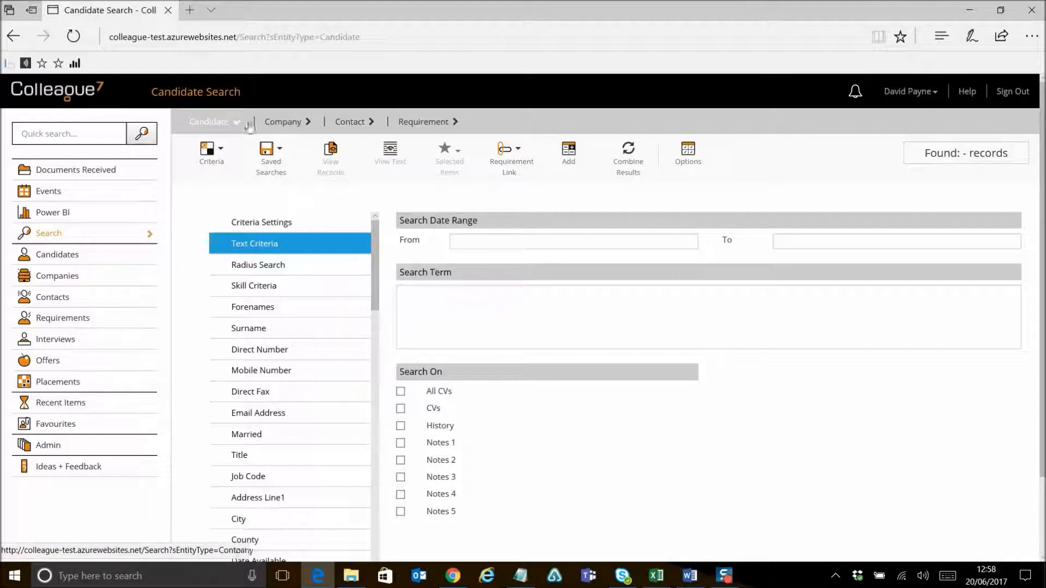
Step: Browse the candidate search criteria categories Radius Search, Direct Number and Skill Criteria
{"action": "mouse_move", "coordinate": [374, 265]}
{"action": "left_mouse_down"}
{"action": "mouse_move", "coordinate": [372, 416]}
{"action": "mouse_move", "coordinate": [379, 252]}
{"action": "left_mouse_up"}
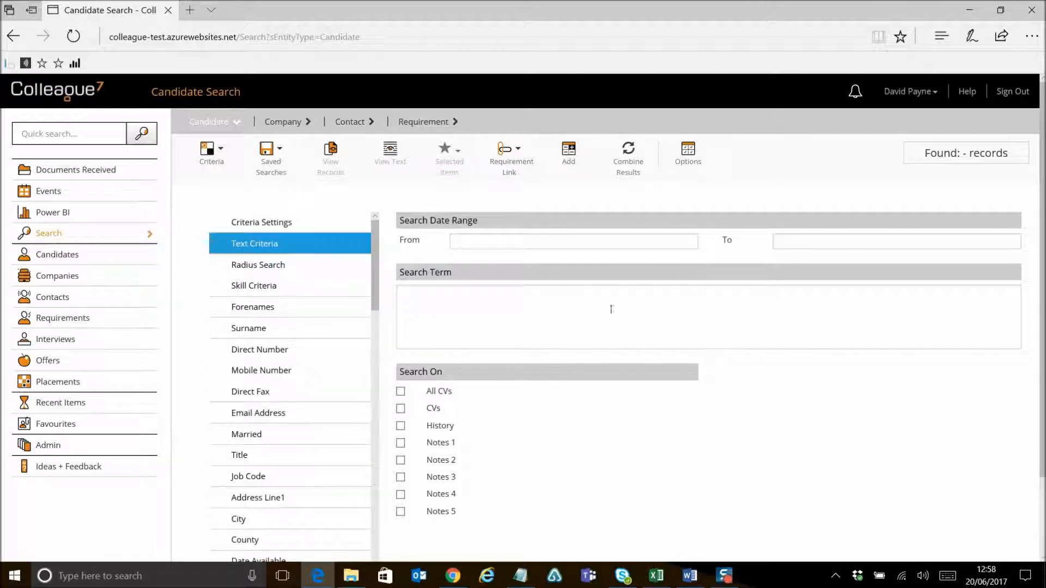
{"action": "left_click", "coordinate": [327, 264]}
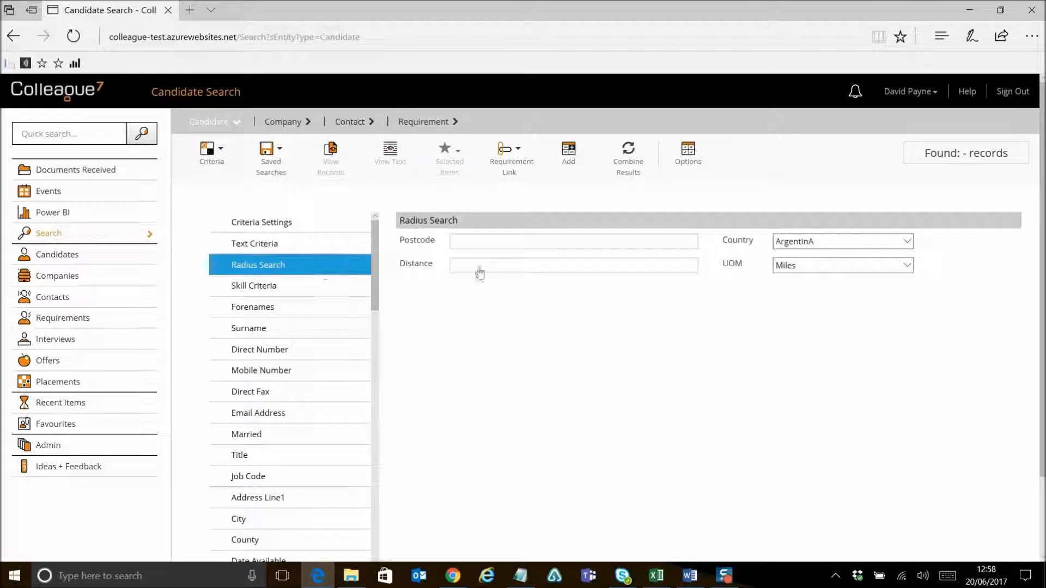
{"action": "left_click", "coordinate": [243, 312]}
{"action": "left_click", "coordinate": [308, 349]}
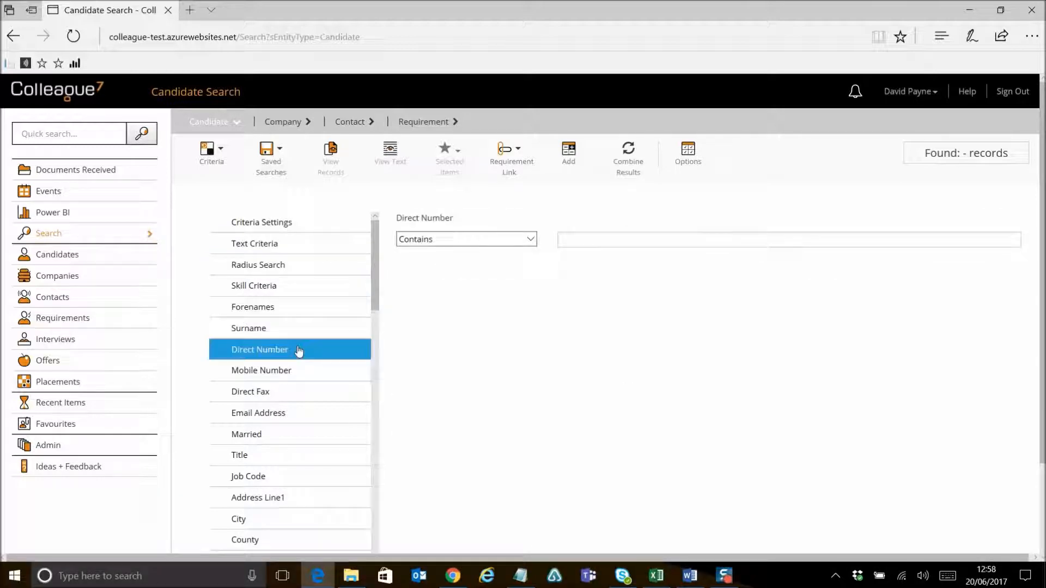
{"action": "left_click", "coordinate": [300, 285]}
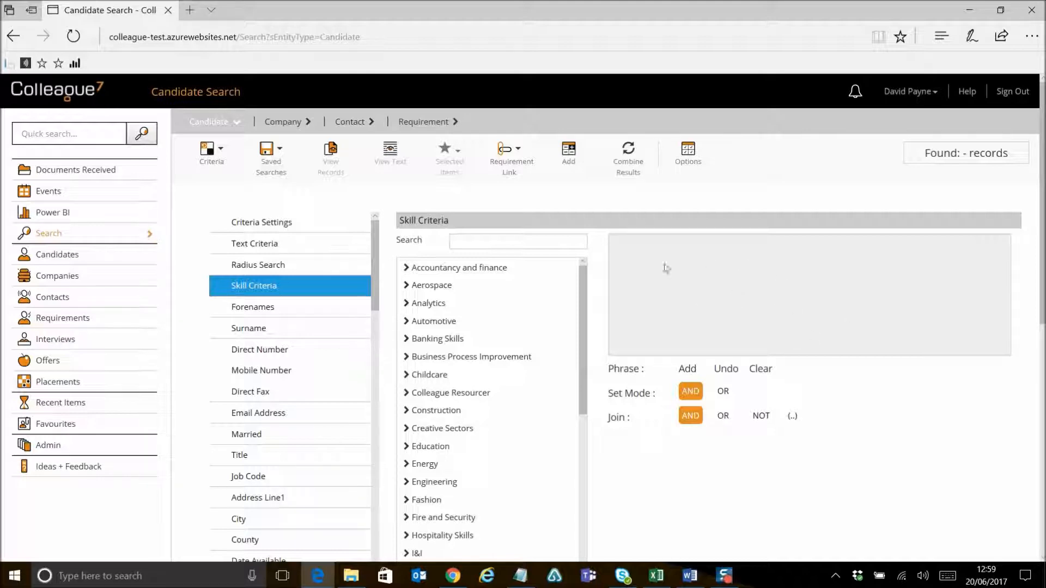
Step: Filter the skills list by manager and build the phrase Events Manager AND Sales Manager, joined with OR
{"action": "left_click", "coordinate": [517, 241]}
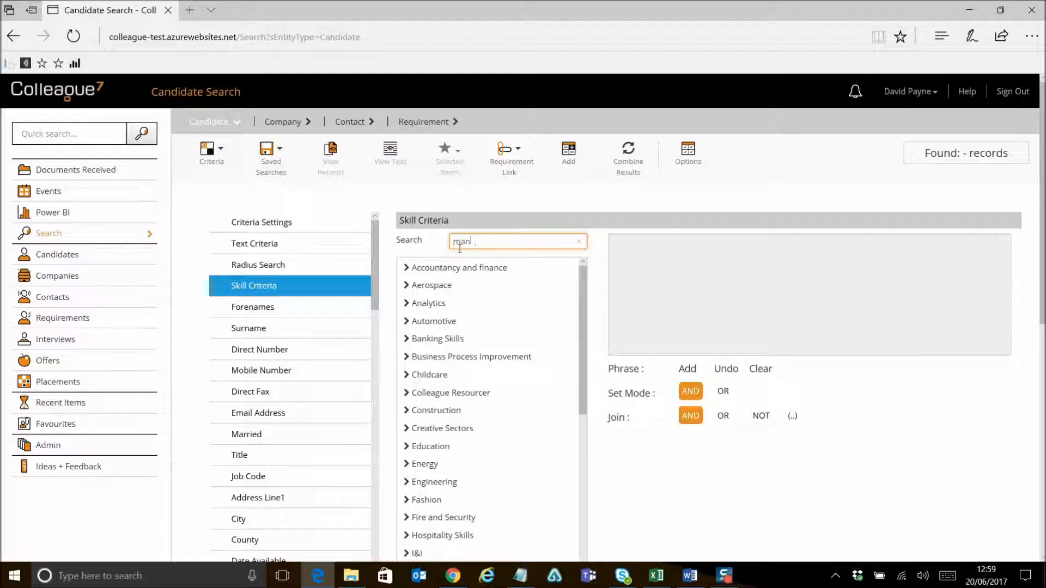
{"action": "key", "text": "Tab"}
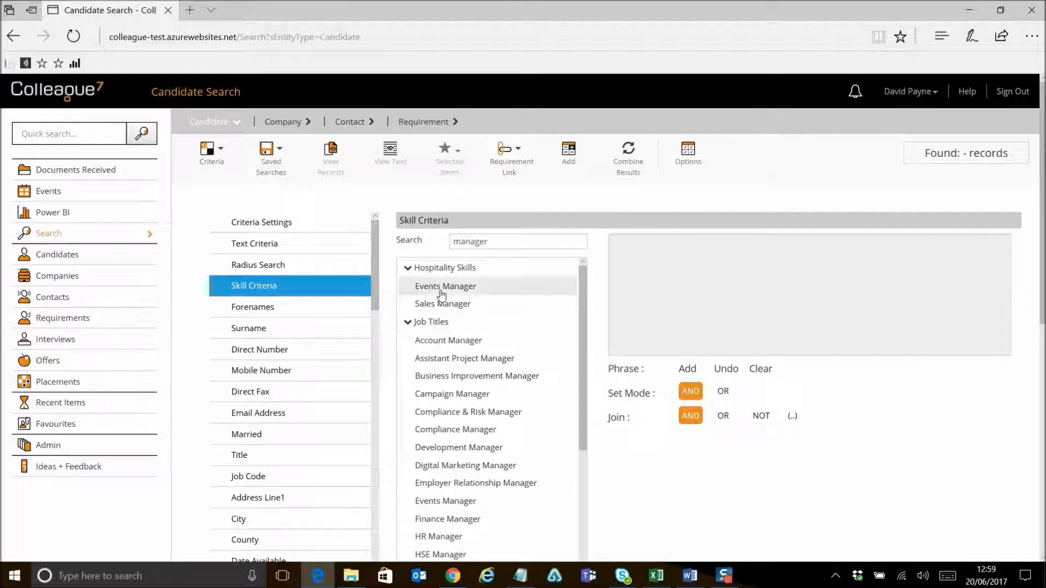
{"action": "left_click", "coordinate": [478, 289]}
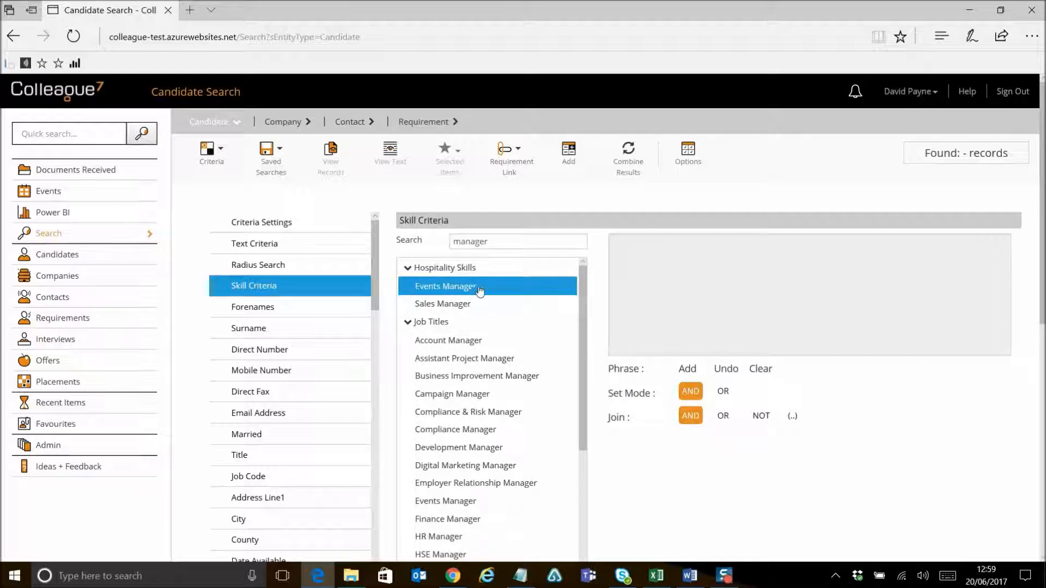
{"action": "left_click", "coordinate": [687, 370]}
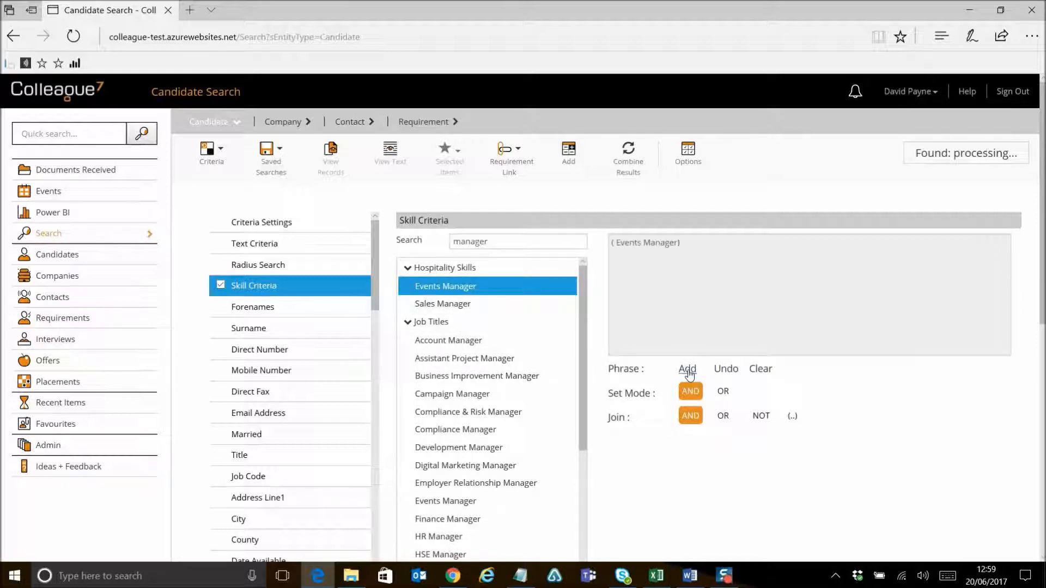
{"action": "left_click", "coordinate": [491, 304]}
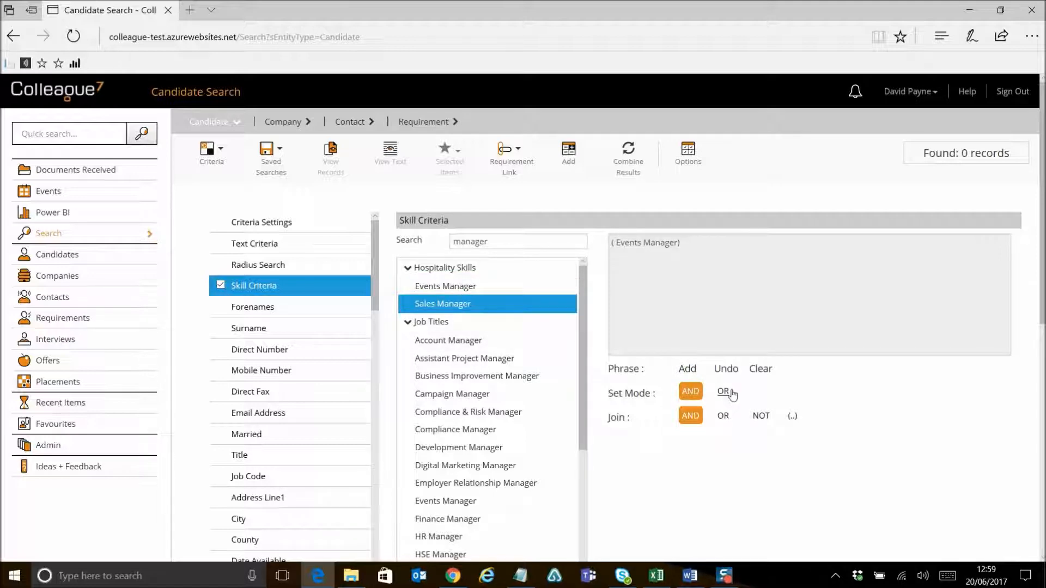
{"action": "left_click", "coordinate": [687, 370]}
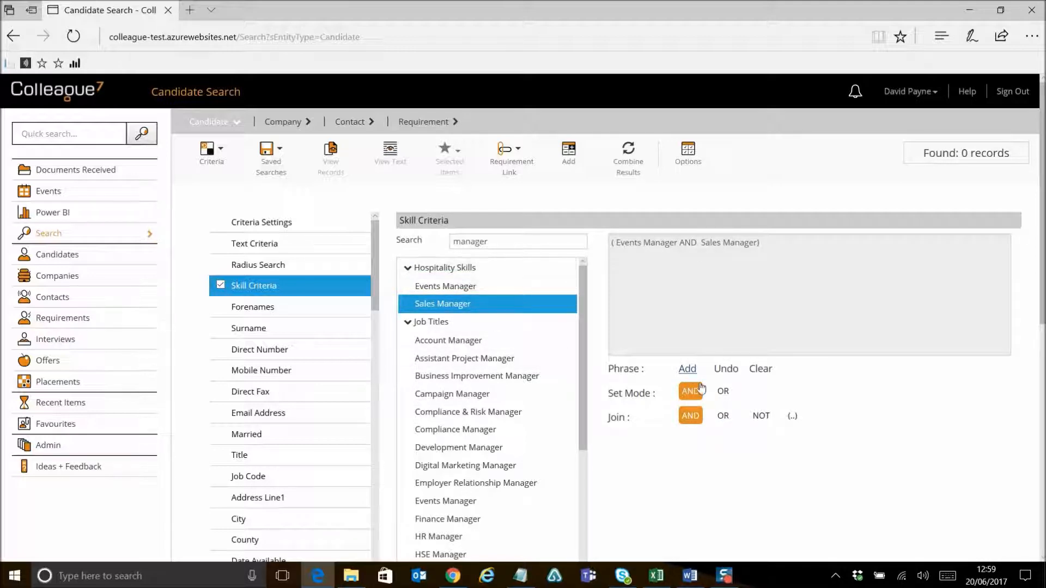
{"action": "left_click", "coordinate": [723, 418]}
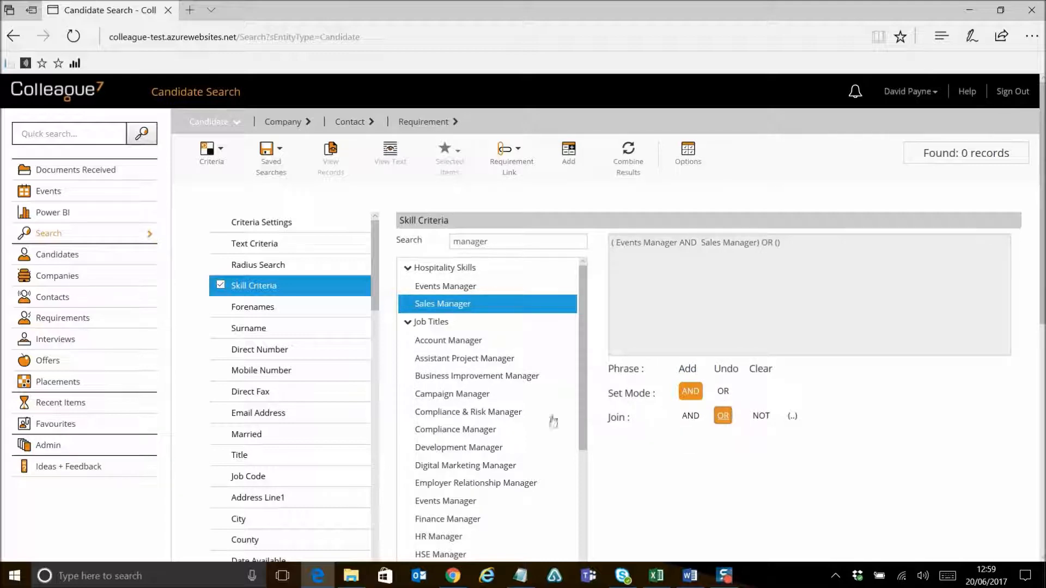
Step: Add Account Manager AND Assistant Project Manager to the skill phrase, then clear the phrase
{"action": "left_click", "coordinate": [465, 342]}
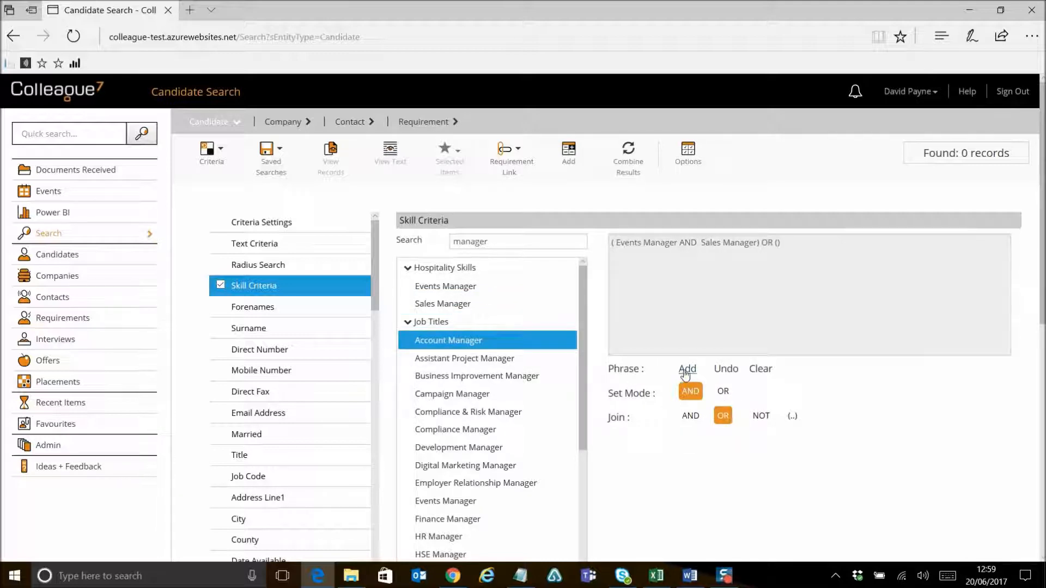
{"action": "left_click", "coordinate": [687, 370]}
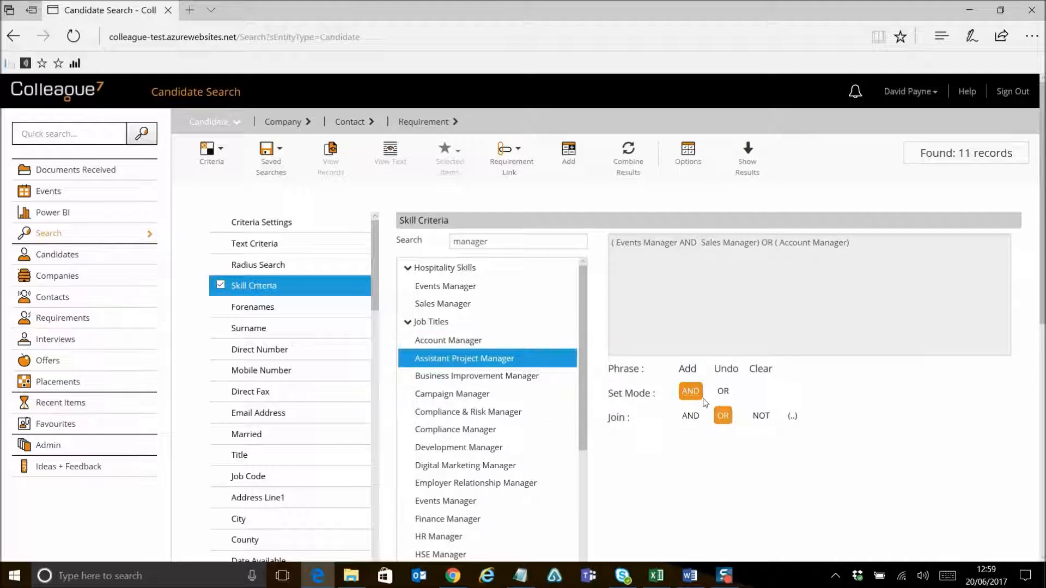
{"action": "left_click", "coordinate": [688, 369]}
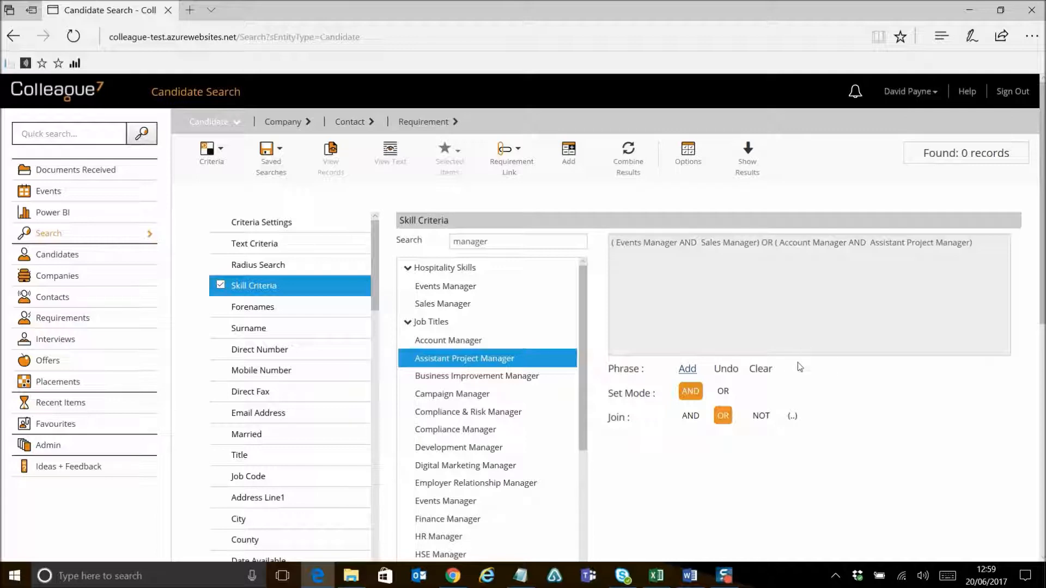
{"action": "left_click", "coordinate": [762, 370]}
Step: Open the Title criterion and toggle the Mr and Mrs options on and off
{"action": "scroll", "coordinate": [275, 381], "scroll_direction": "down", "scroll_amount": 4}
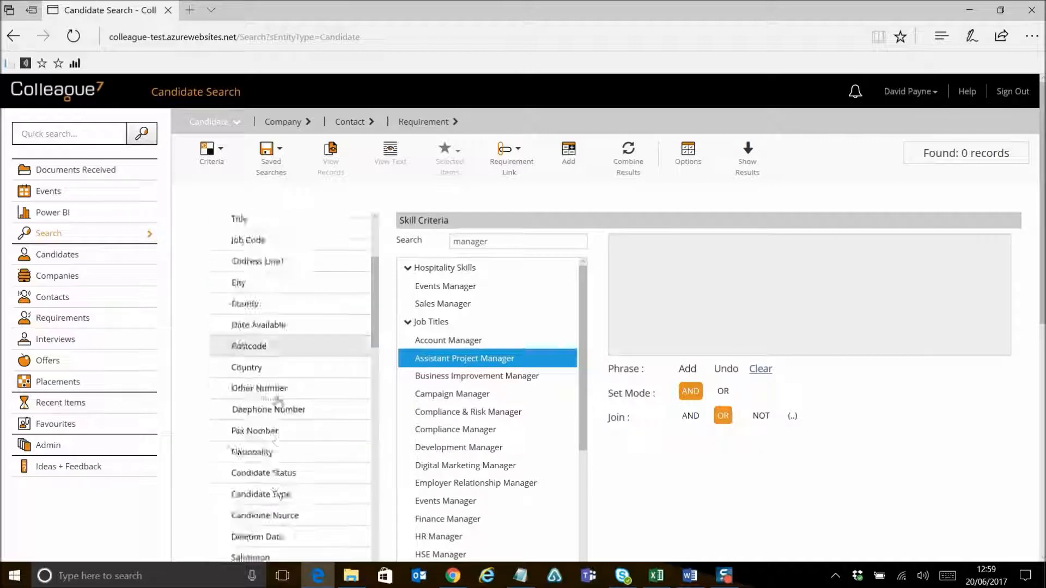
{"action": "scroll", "coordinate": [275, 305], "scroll_direction": "up", "scroll_amount": 3}
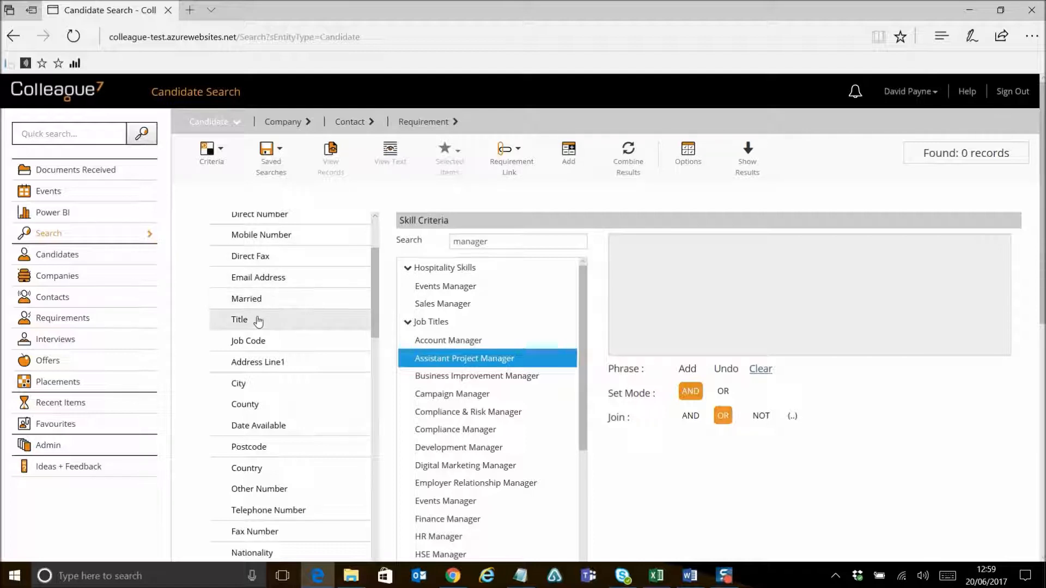
{"action": "left_click", "coordinate": [258, 322]}
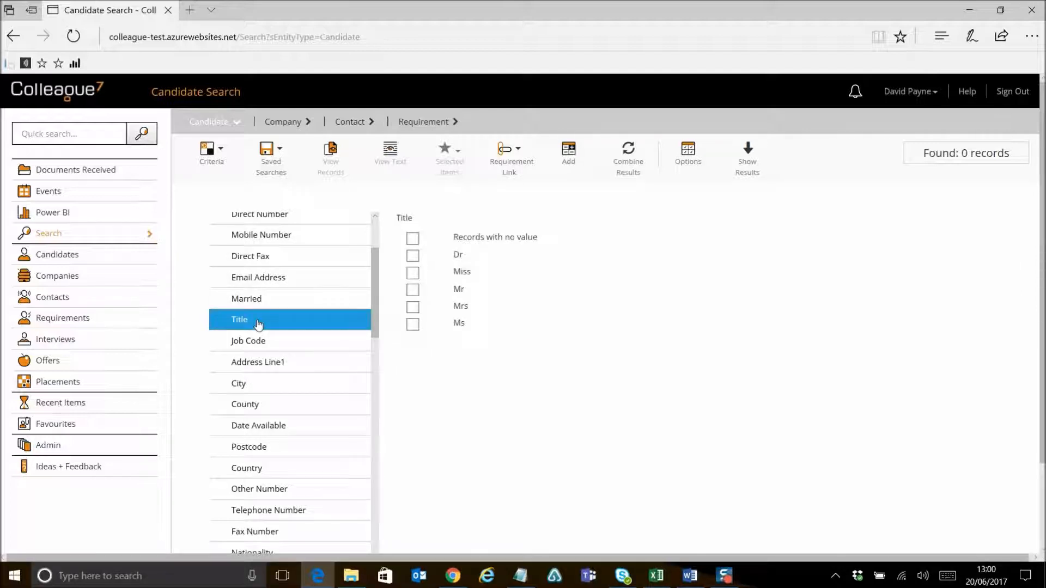
{"action": "left_click", "coordinate": [412, 290]}
{"action": "left_click", "coordinate": [413, 290]}
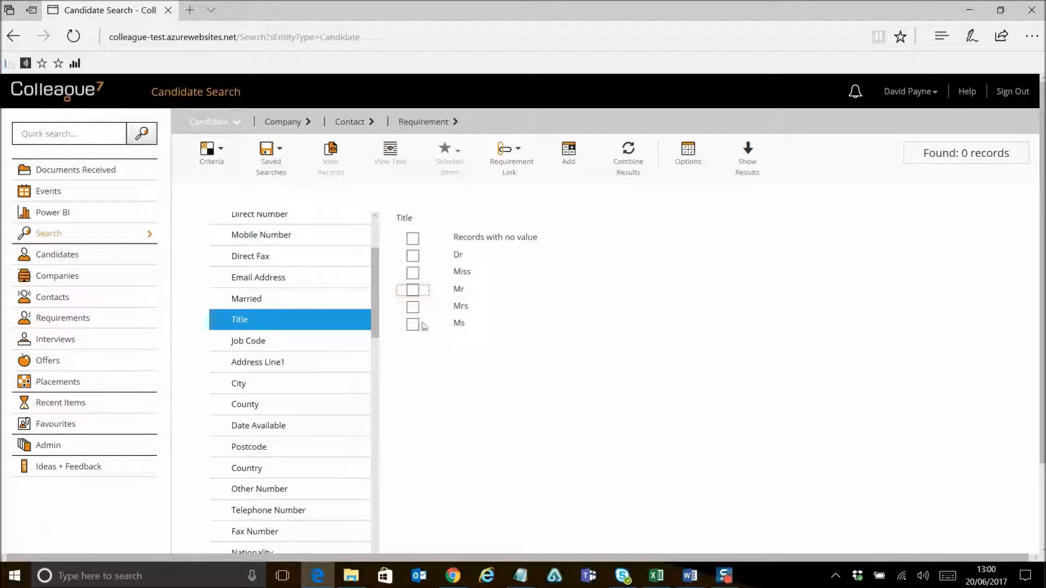
{"action": "left_click", "coordinate": [413, 291]}
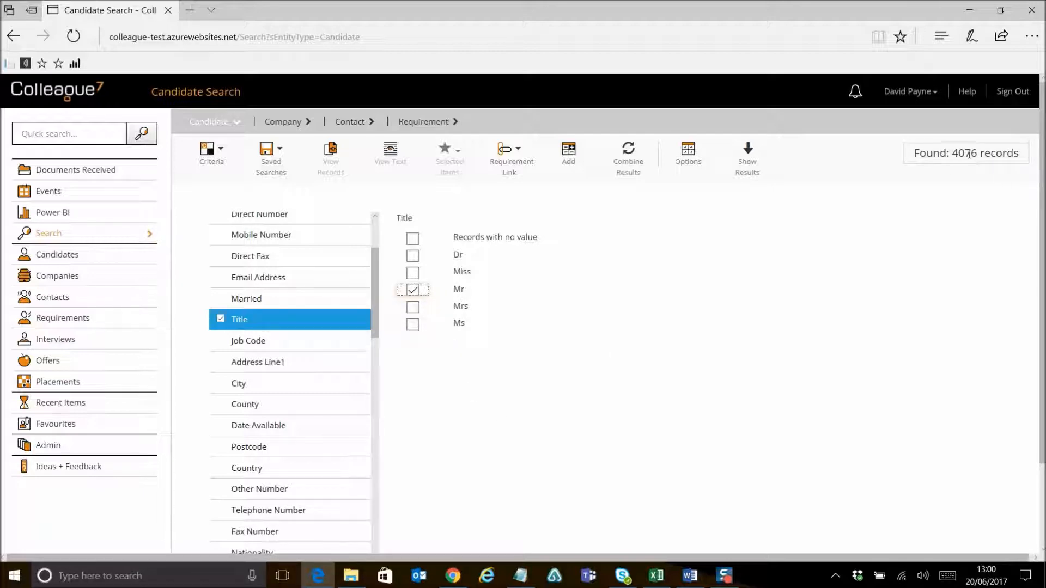
{"action": "left_click", "coordinate": [413, 308]}
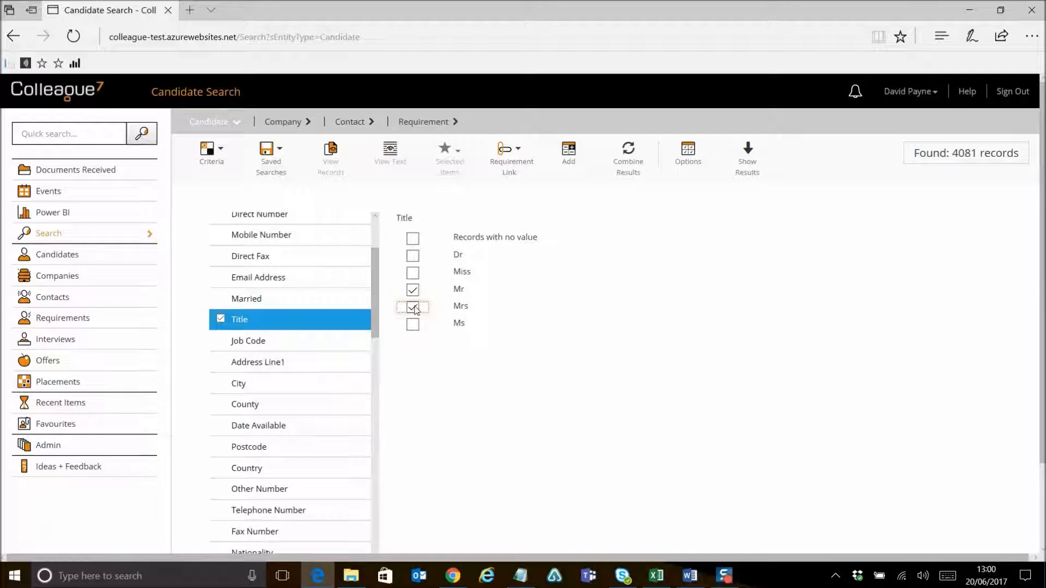
{"action": "left_click", "coordinate": [413, 308]}
{"action": "left_click", "coordinate": [413, 289]}
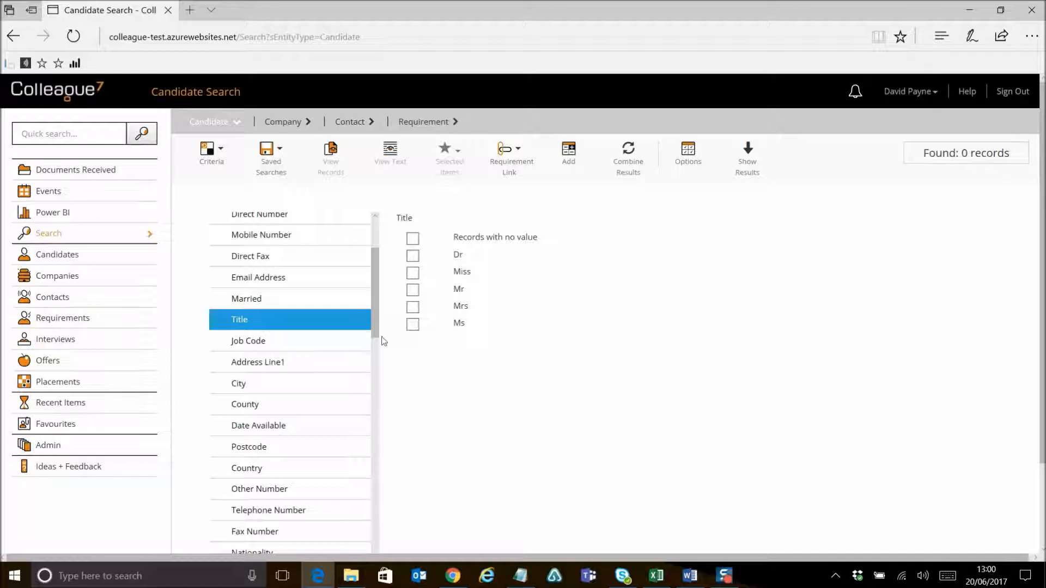
Step: Set the Text Criteria search term to test, searching on All CVs
{"action": "scroll", "coordinate": [382, 339], "scroll_direction": "up", "scroll_amount": 3}
{"action": "left_click", "coordinate": [286, 247]}
{"action": "left_click", "coordinate": [476, 322]}
{"action": "type", "text": "test"}
{"action": "left_click", "coordinate": [401, 391]}
{"action": "left_click", "coordinate": [441, 321]}
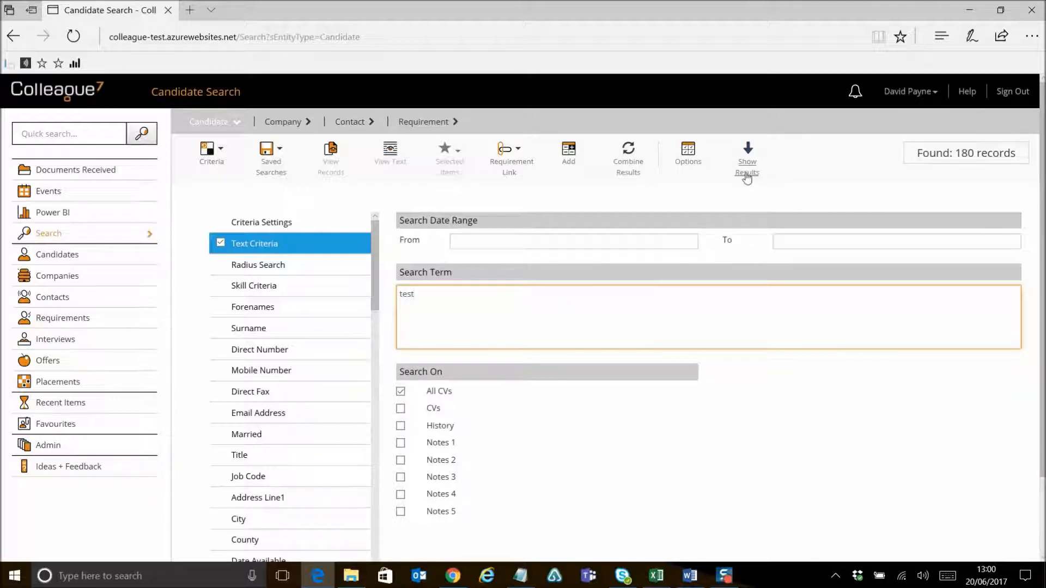
Step: Show the candidate search results
{"action": "left_click_drag", "start_coordinate": [956, 155], "coordinate": [1002, 162]}
{"action": "left_click", "coordinate": [1002, 163]}
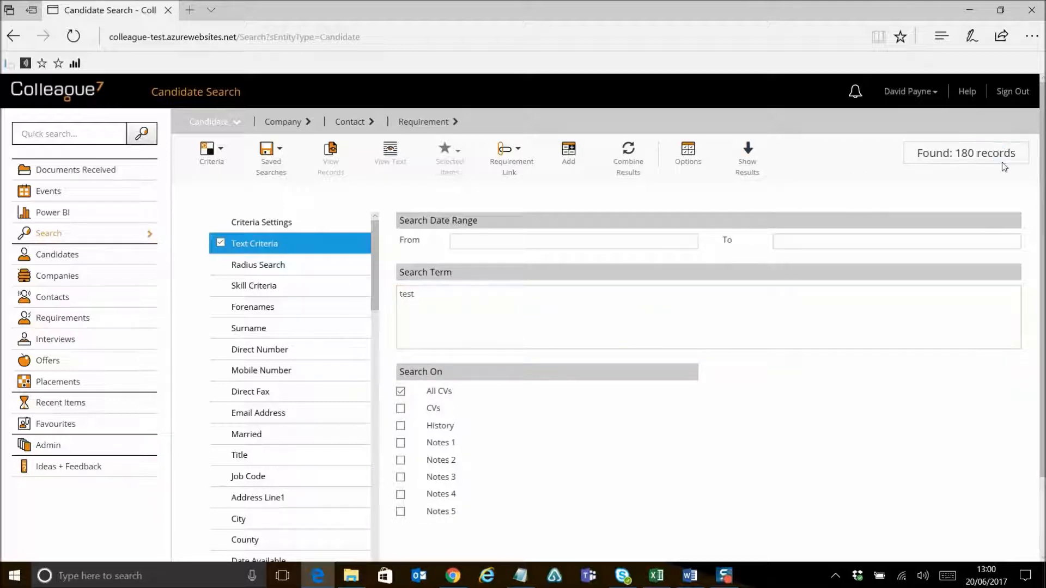
{"action": "left_click", "coordinate": [747, 158]}
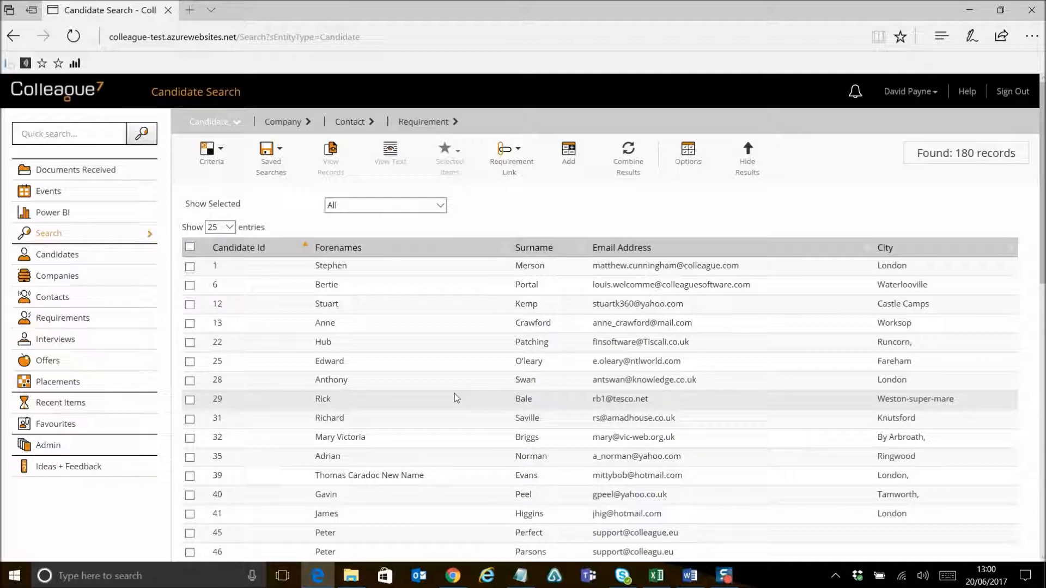
{"action": "mouse_move", "coordinate": [1044, 241]}
{"action": "left_mouse_down"}
{"action": "mouse_move", "coordinate": [1044, 517]}
{"action": "mouse_move", "coordinate": [1043, 245]}
{"action": "left_mouse_up"}
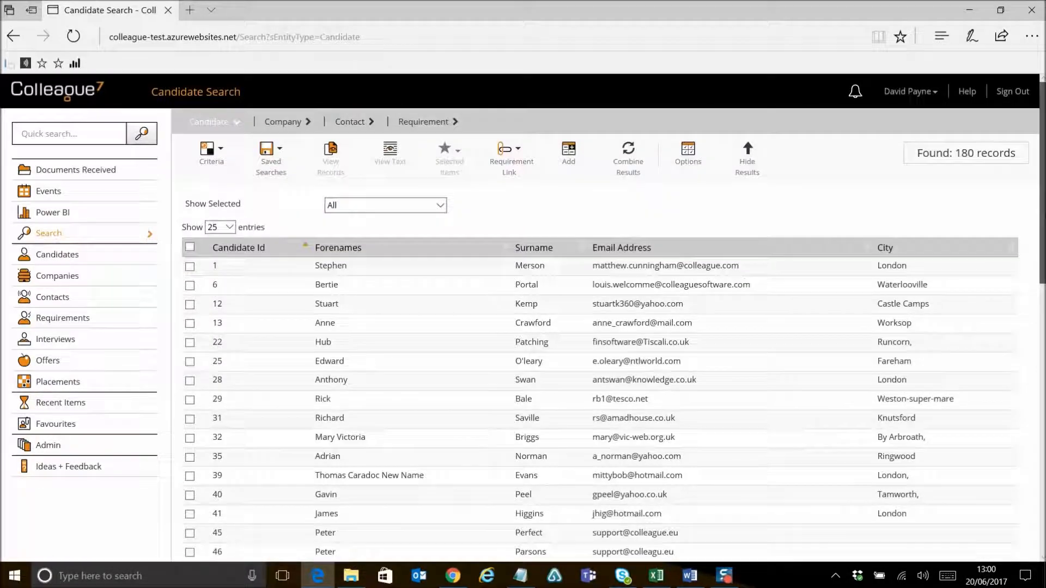
{"action": "left_click", "coordinate": [212, 152]}
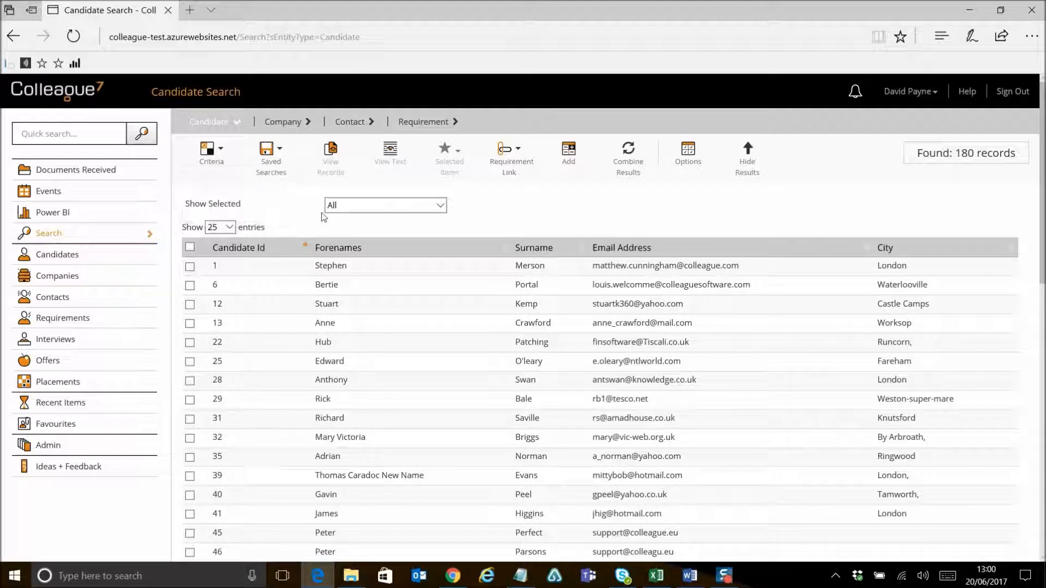
{"action": "mouse_move", "coordinate": [294, 163]}
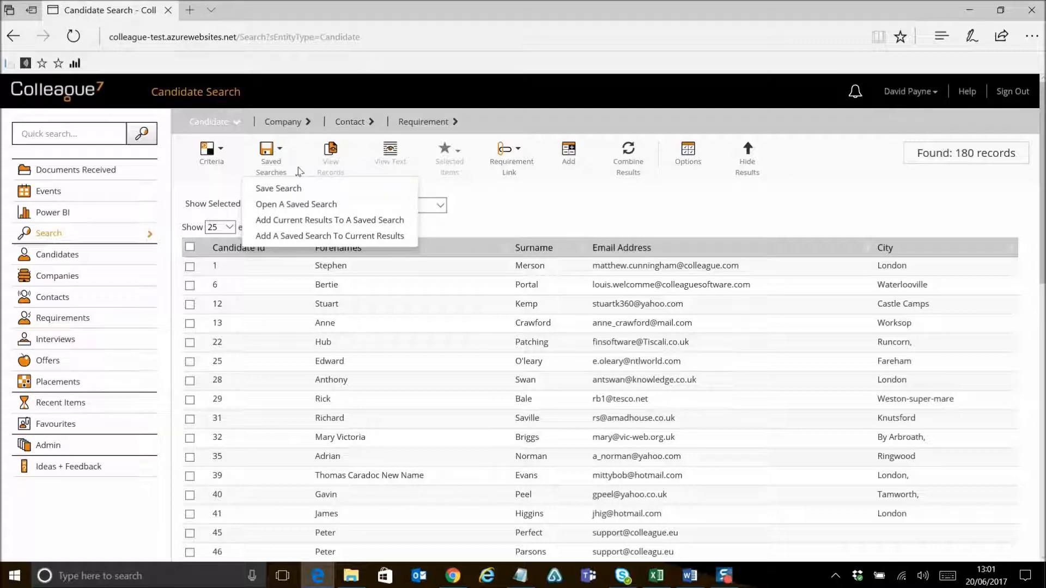
{"action": "mouse_move", "coordinate": [220, 158]}
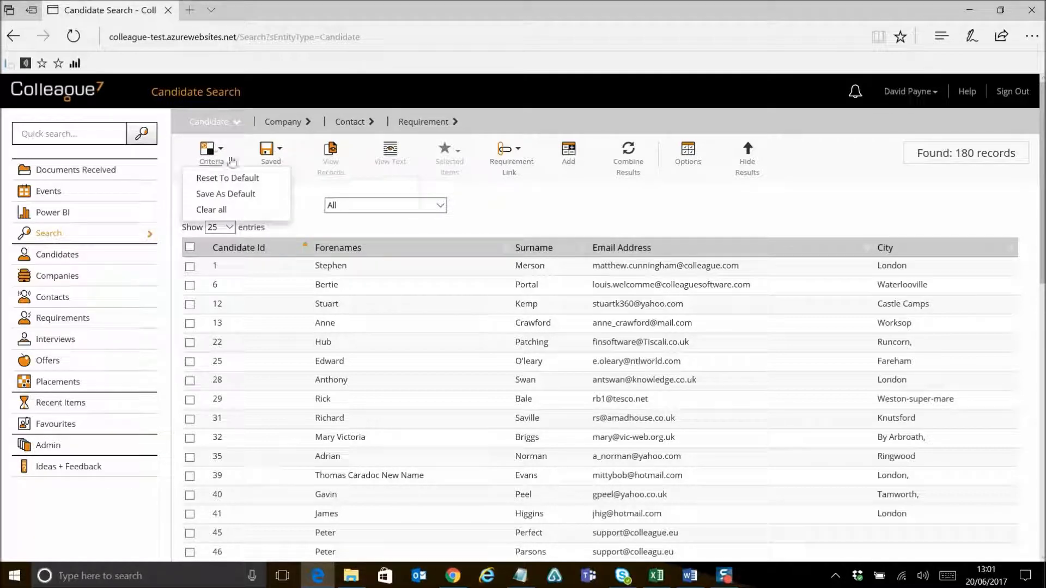
{"action": "mouse_move", "coordinate": [506, 170]}
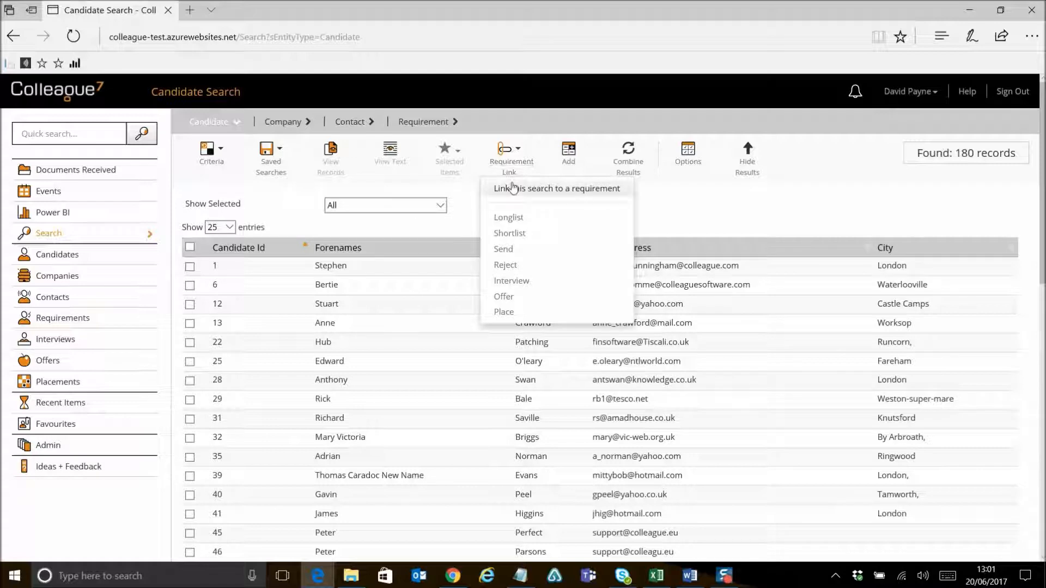
Step: Select the second candidate in the results, read its CV text with the test hits, and close the text viewer
{"action": "left_click", "coordinate": [189, 285]}
{"action": "left_click", "coordinate": [390, 155]}
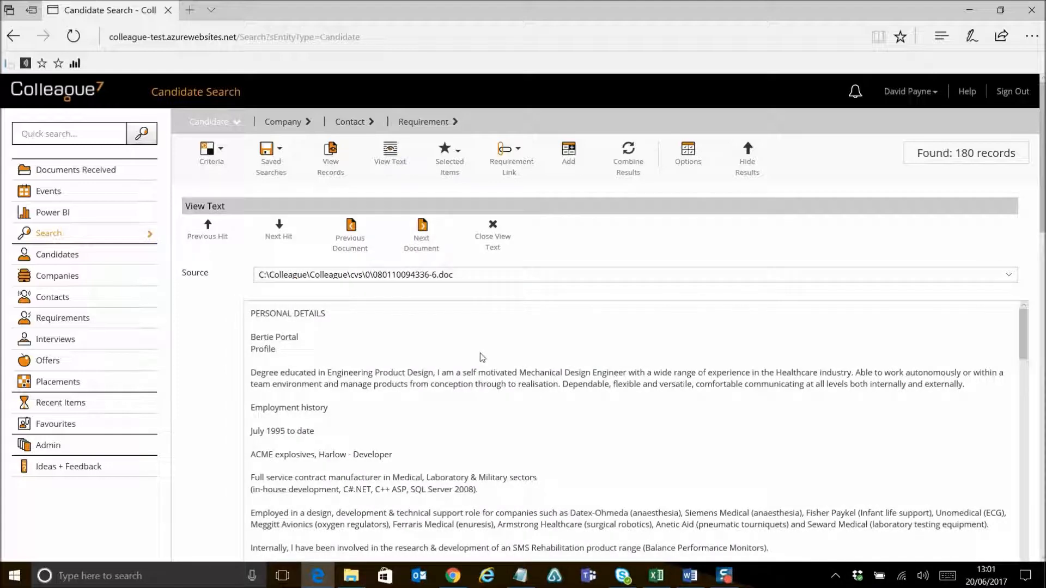
{"action": "scroll", "coordinate": [479, 358], "scroll_direction": "down", "scroll_amount": 8}
{"action": "scroll", "coordinate": [480, 357], "scroll_direction": "down", "scroll_amount": 4}
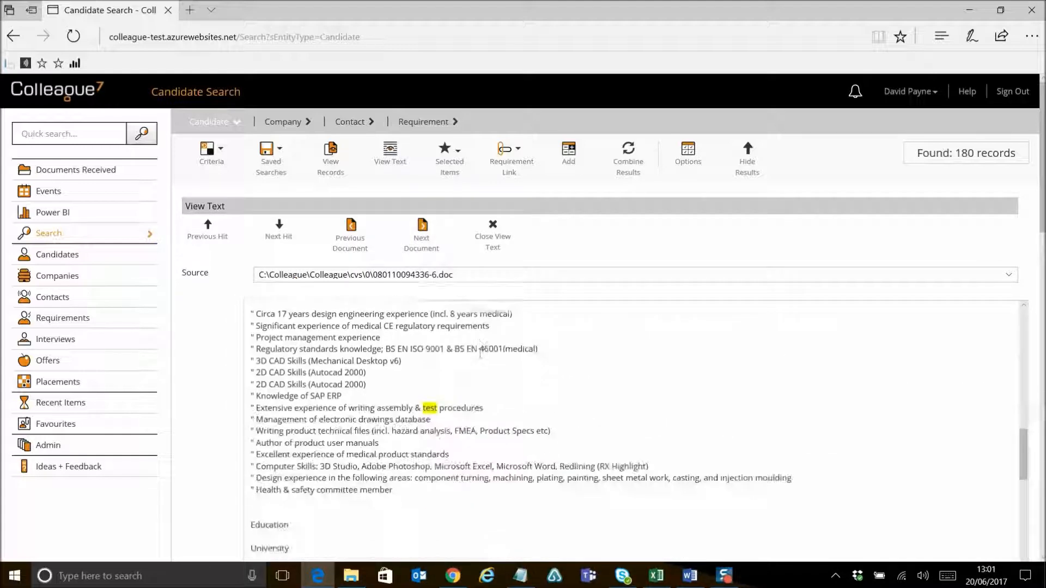
{"action": "scroll", "coordinate": [463, 388], "scroll_direction": "up", "scroll_amount": 5}
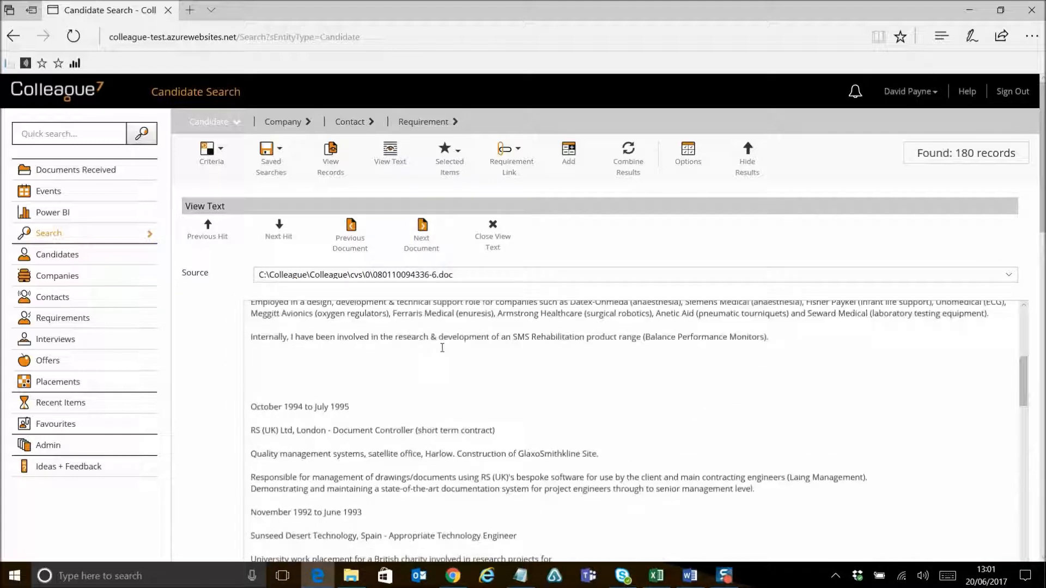
{"action": "left_click", "coordinate": [492, 229]}
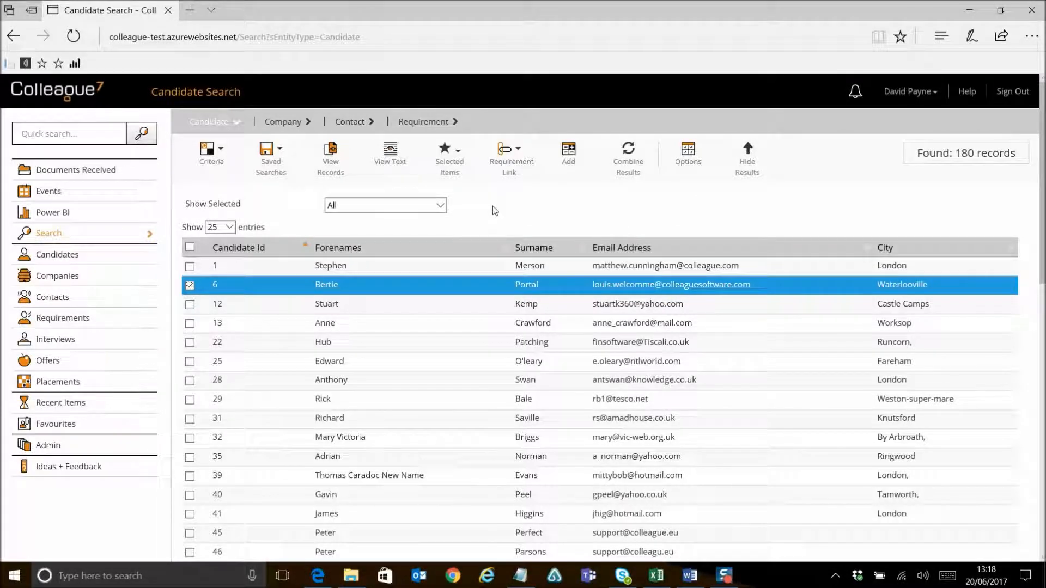
Step: Open the candidate selection and search candidates by a candidate's surname
{"action": "left_click", "coordinate": [71, 257]}
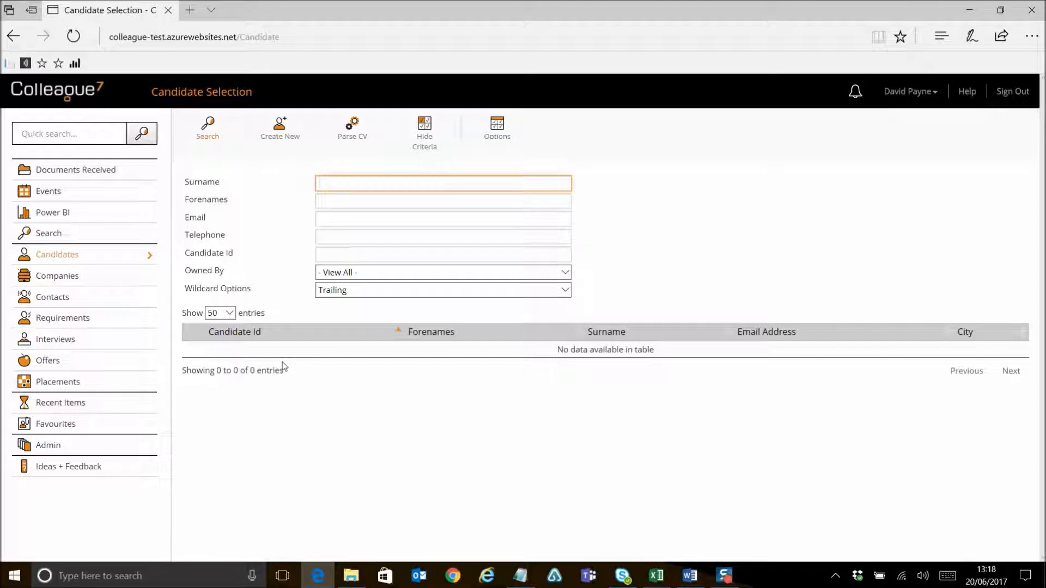
{"action": "type", "text": "payne"}
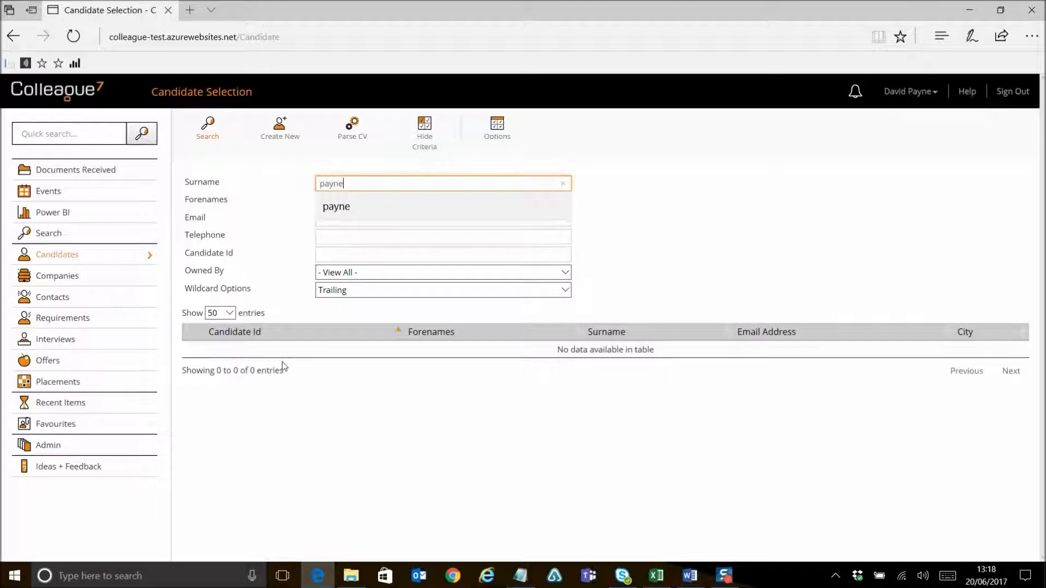
{"action": "left_click", "coordinate": [207, 130]}
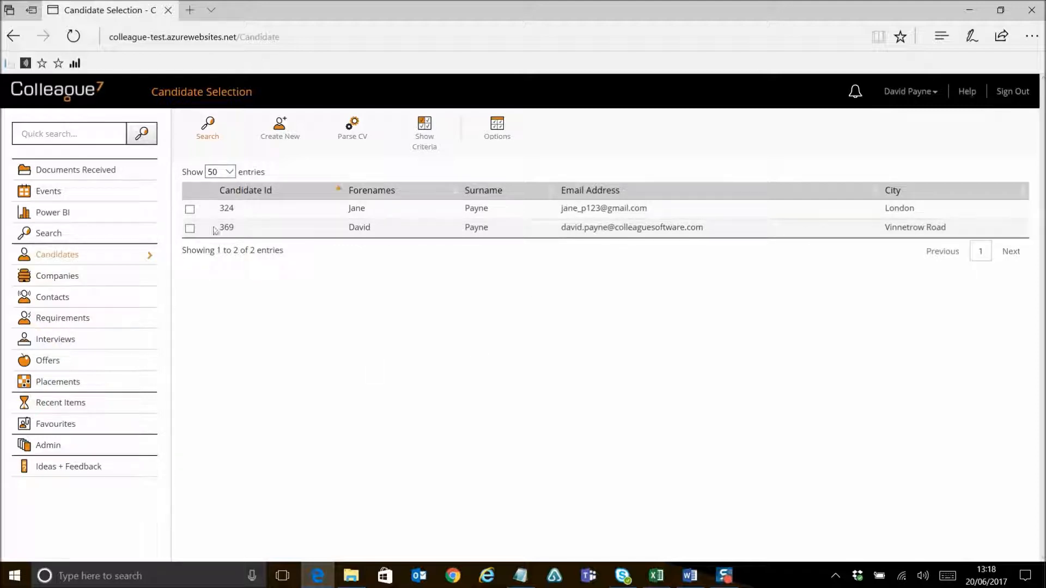
Step: Open and dismiss the quick search history, then show the candidate search criteria again
{"action": "left_click", "coordinate": [64, 135]}
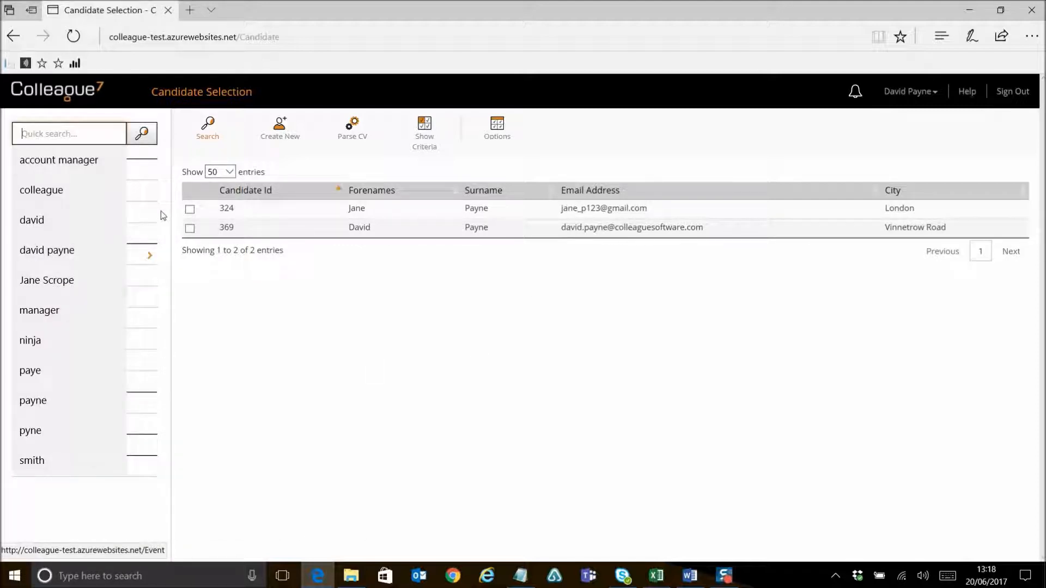
{"action": "left_click", "coordinate": [212, 315]}
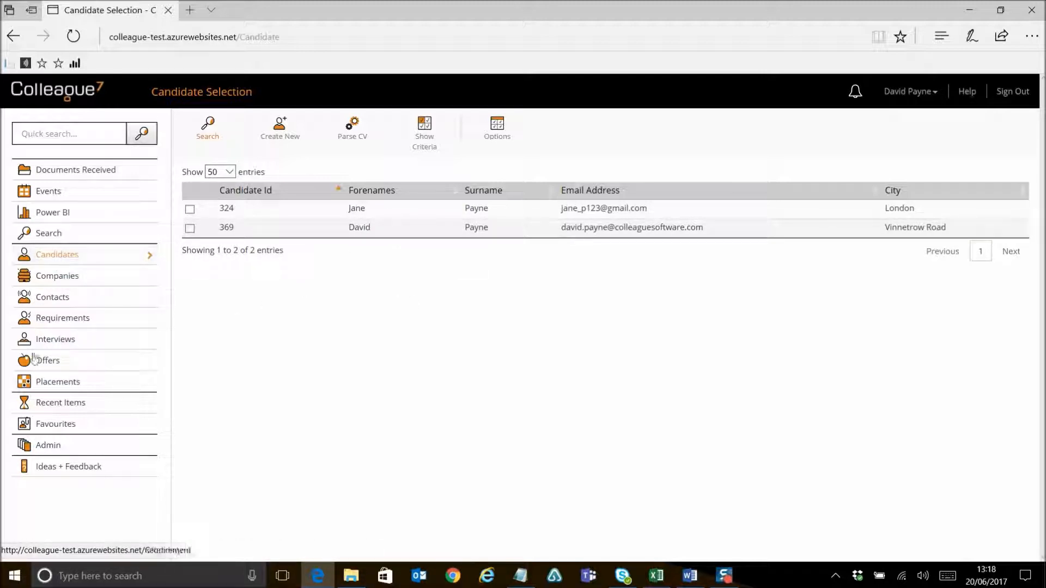
{"action": "left_click", "coordinate": [429, 143]}
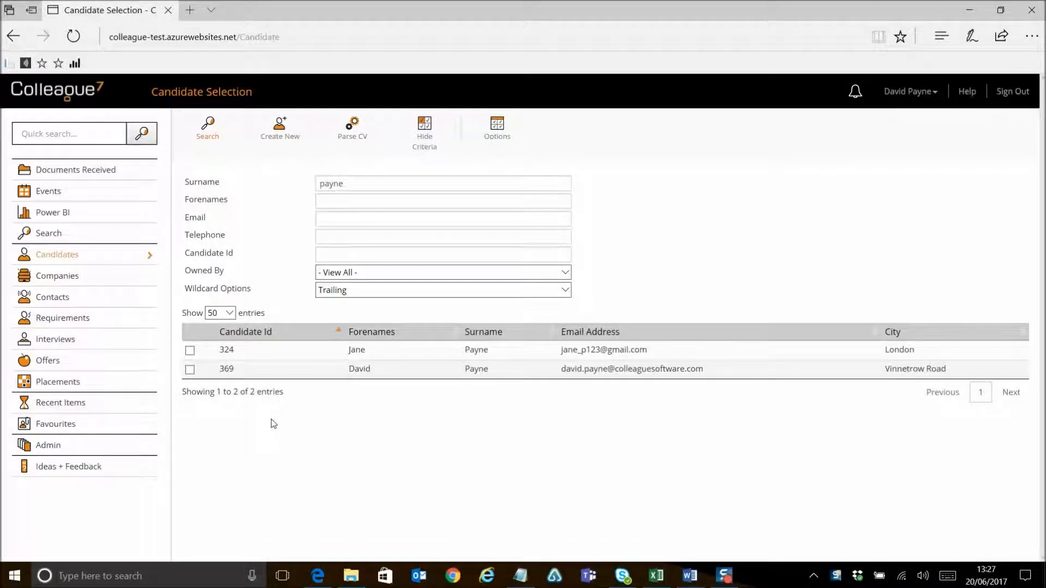
Step: Open Recent Items and filter the record type by Candidate, then by Requirement
{"action": "left_click", "coordinate": [87, 406]}
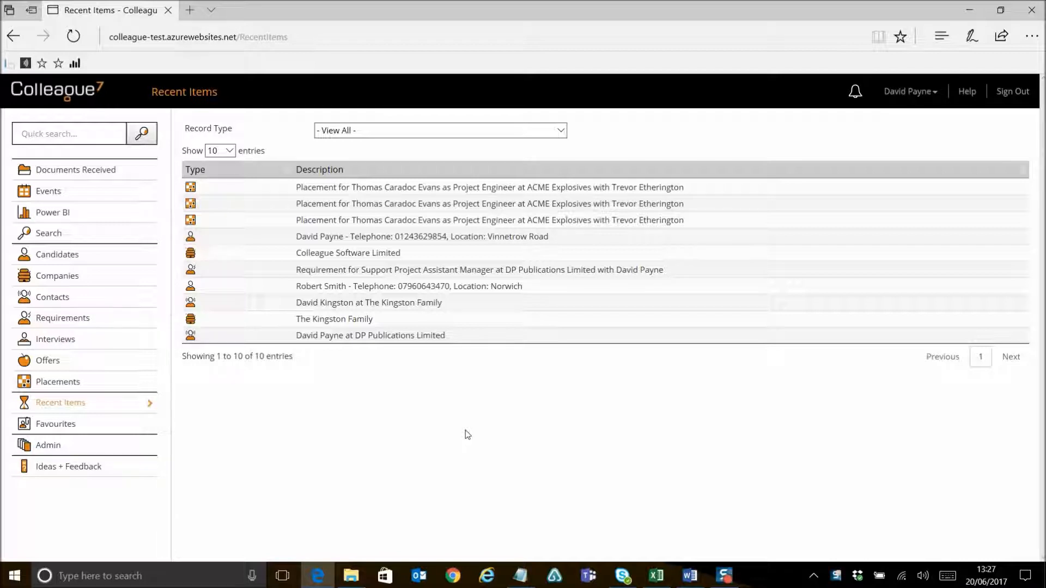
{"action": "left_click", "coordinate": [436, 133]}
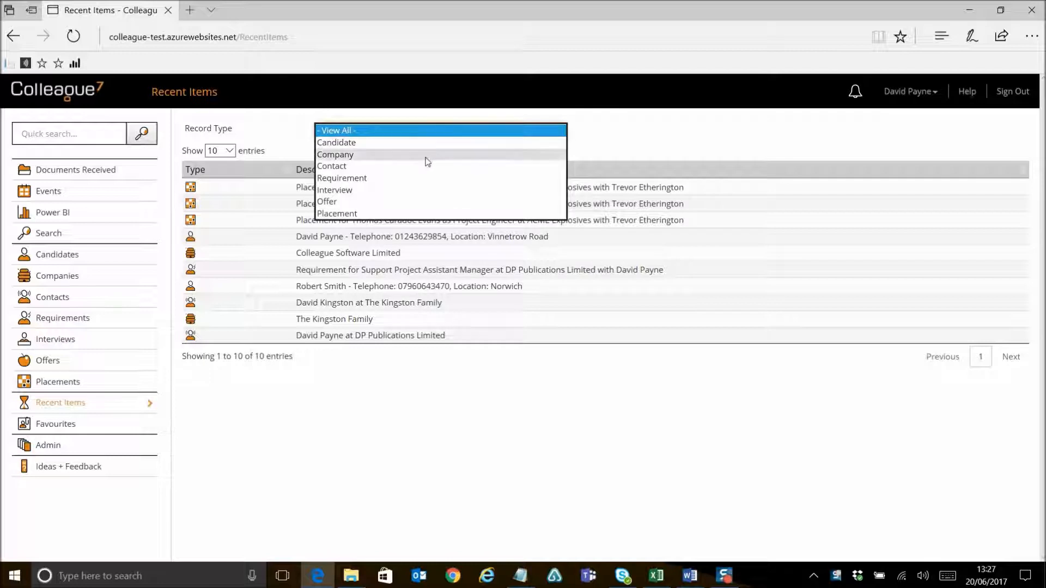
{"action": "left_click", "coordinate": [408, 143]}
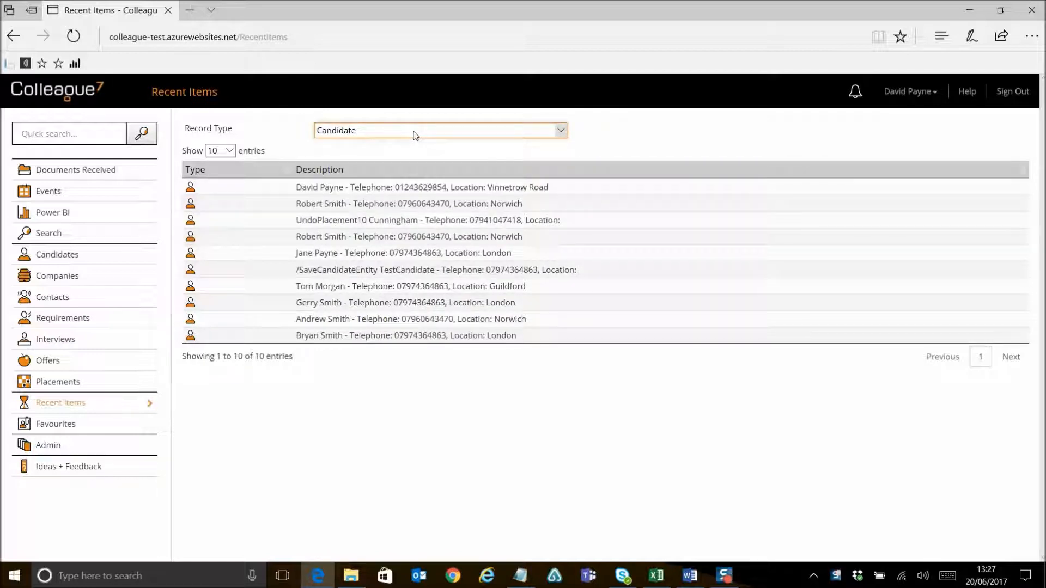
{"action": "left_click", "coordinate": [415, 135]}
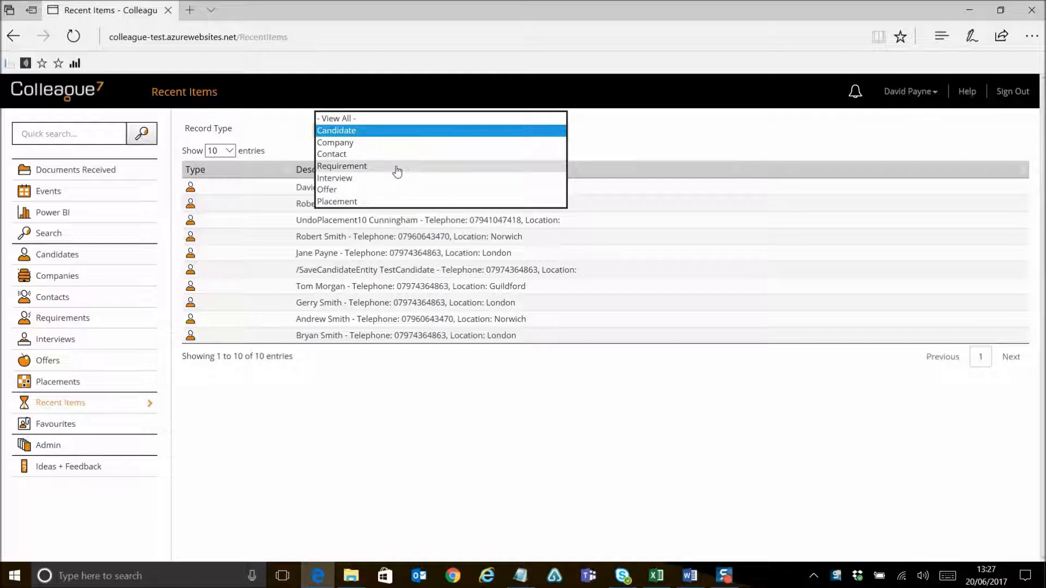
{"action": "left_click", "coordinate": [397, 170]}
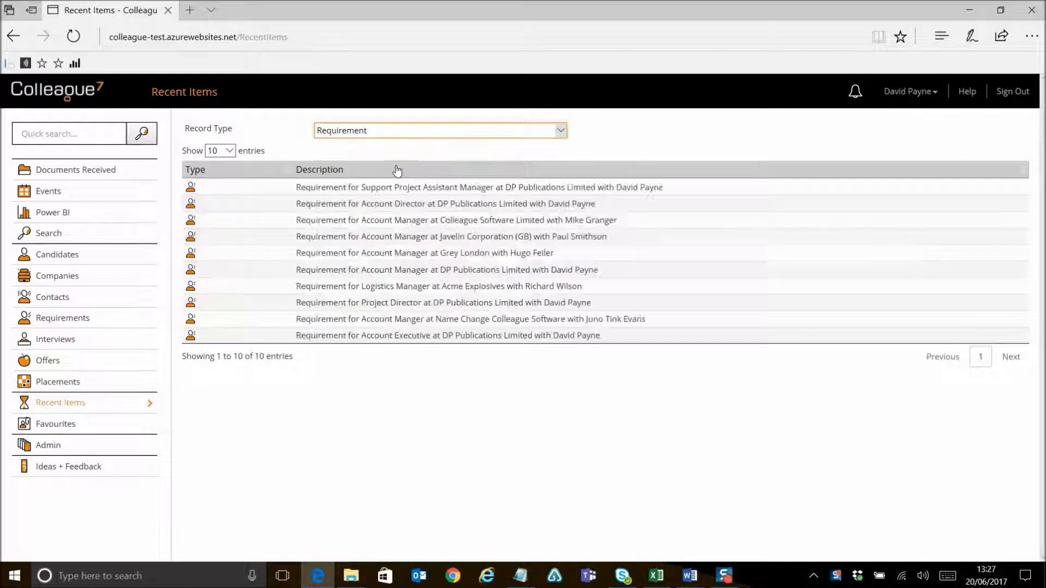
Step: Filter recent items by Placement, then reset the record type to View All
{"action": "left_click", "coordinate": [402, 132]}
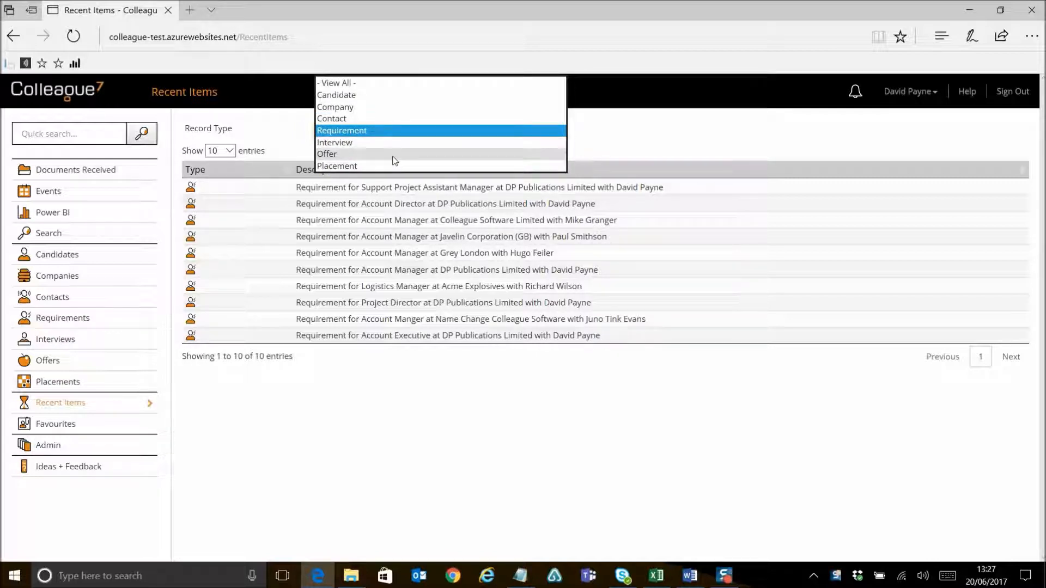
{"action": "left_click", "coordinate": [392, 165]}
{"action": "left_click", "coordinate": [388, 132]}
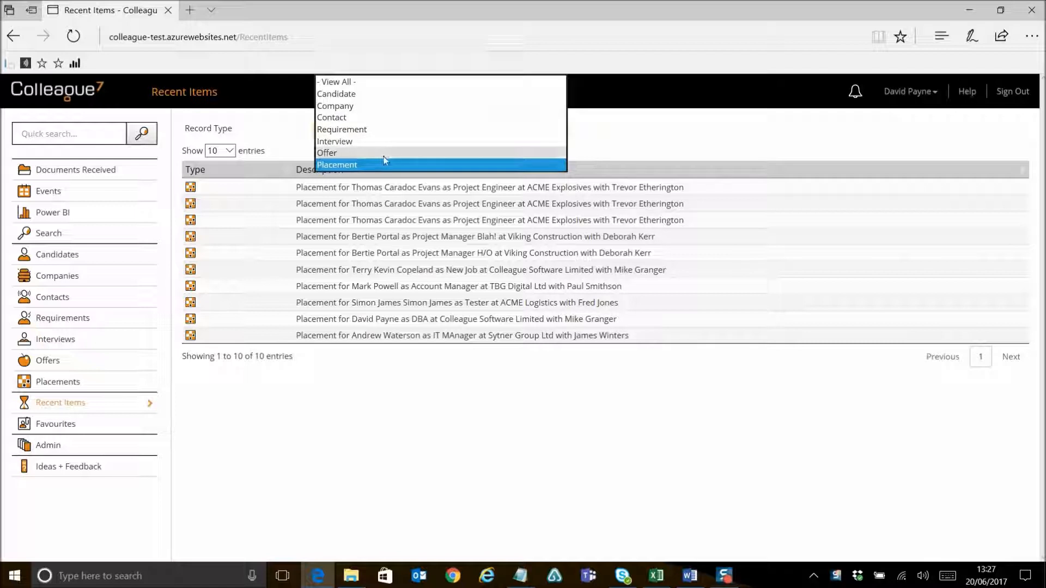
{"action": "left_click", "coordinate": [377, 84]}
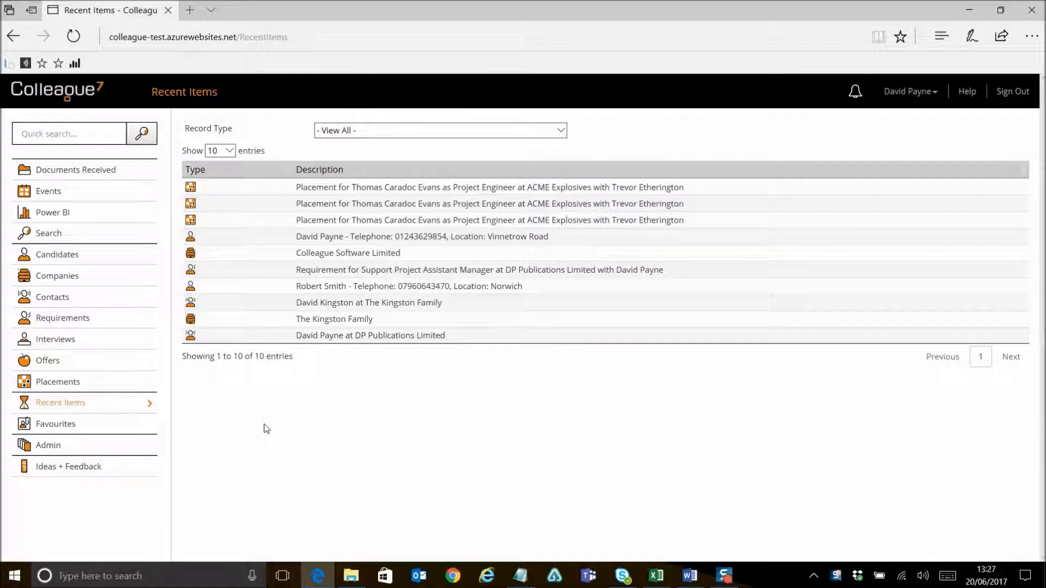
Step: Open Favourites and review the record type filter options
{"action": "left_click", "coordinate": [71, 426]}
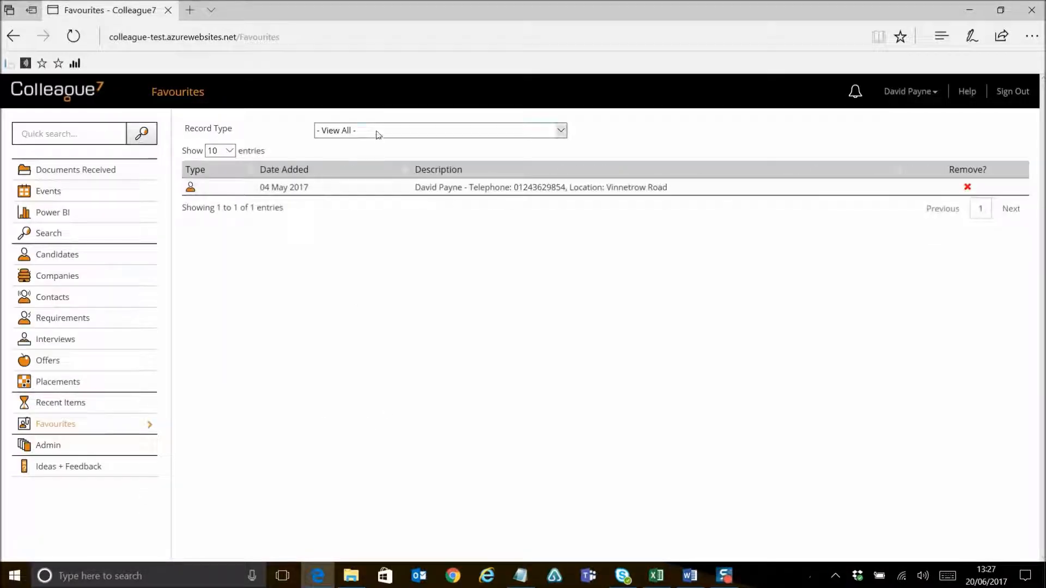
{"action": "left_click", "coordinate": [378, 131]}
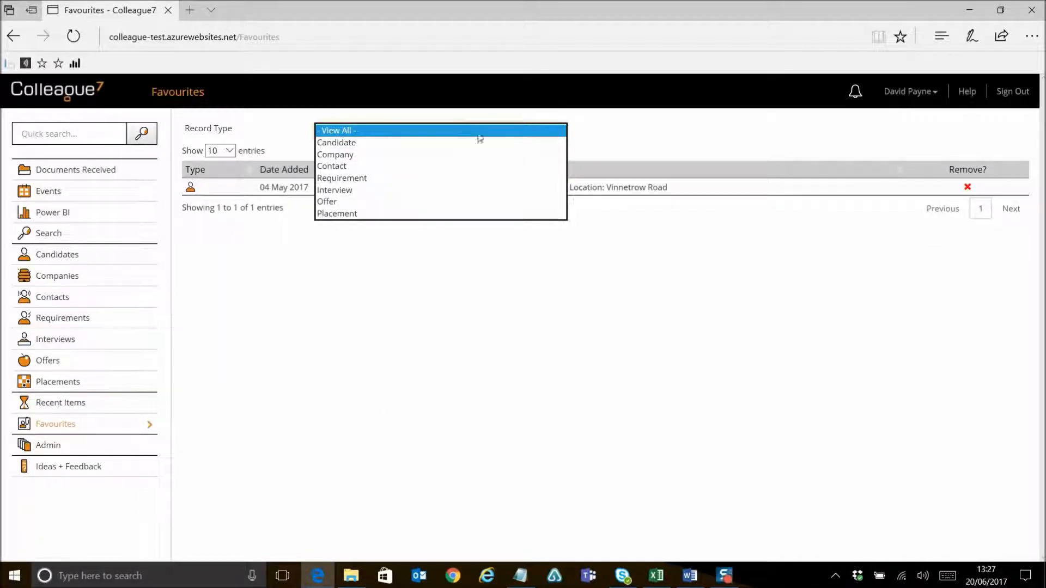
{"action": "left_click", "coordinate": [521, 360]}
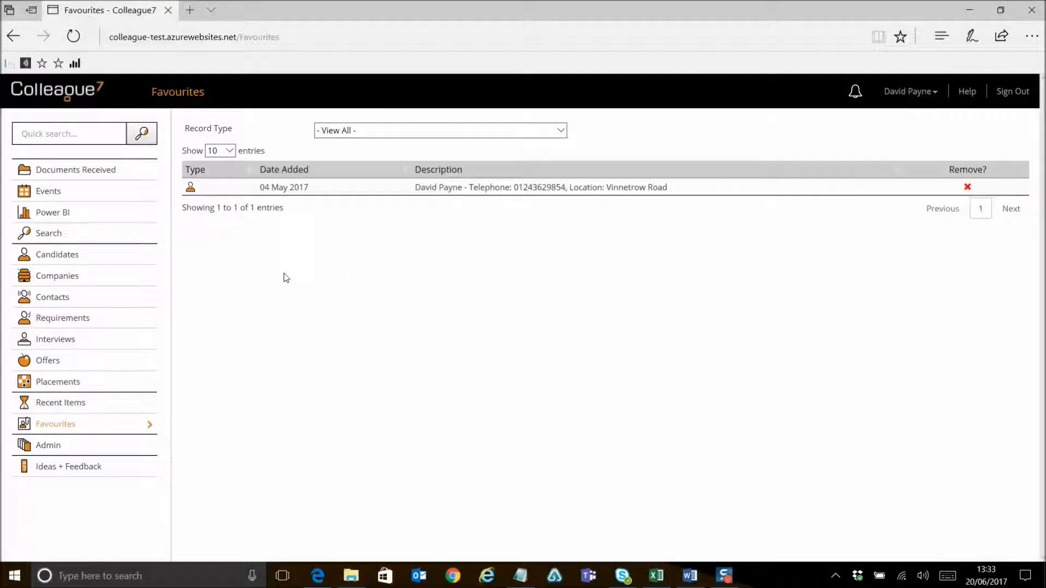
Step: Open the Ideas + Feedback forum sign-in and close it without signing in
{"action": "left_click", "coordinate": [85, 468]}
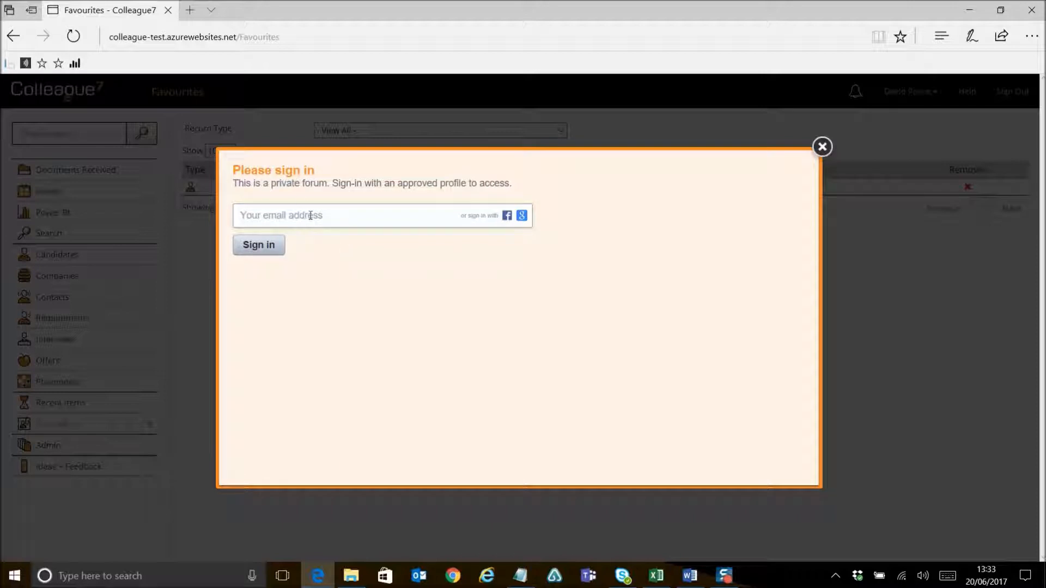
{"action": "left_click", "coordinate": [313, 214]}
{"action": "left_click", "coordinate": [388, 310]}
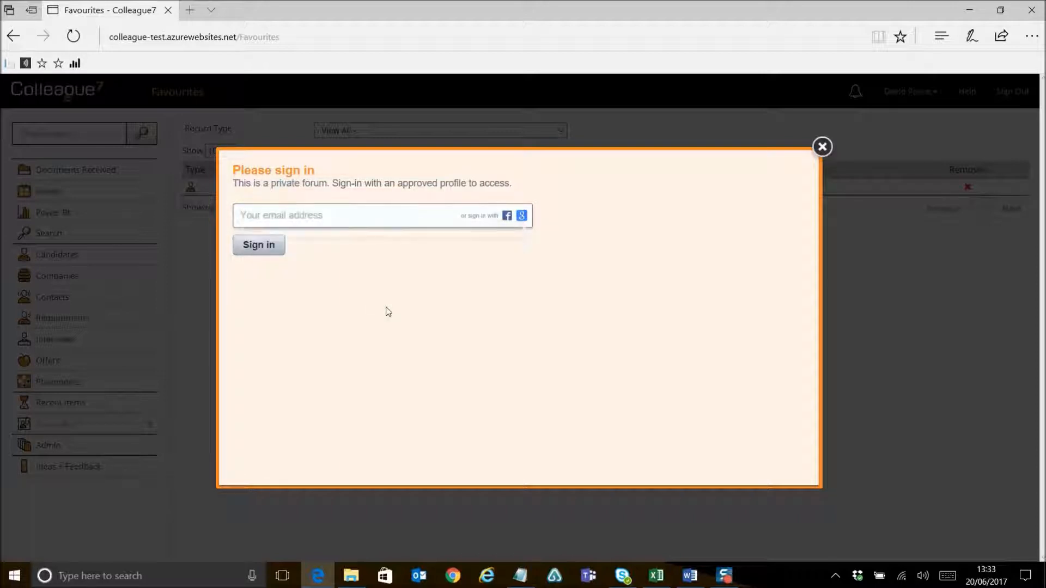
{"action": "left_click", "coordinate": [822, 147]}
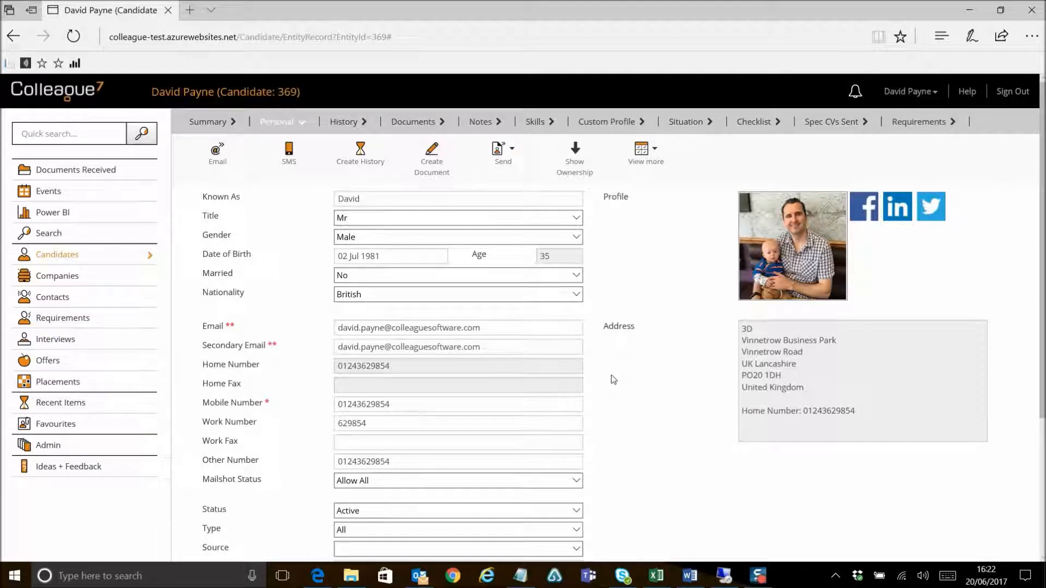
Step: Replace the candidate's Secondary Email with a new e-mail address
{"action": "left_click", "coordinate": [534, 347]}
{"action": "left_click_drag", "start_coordinate": [490, 348], "coordinate": [331, 352]}
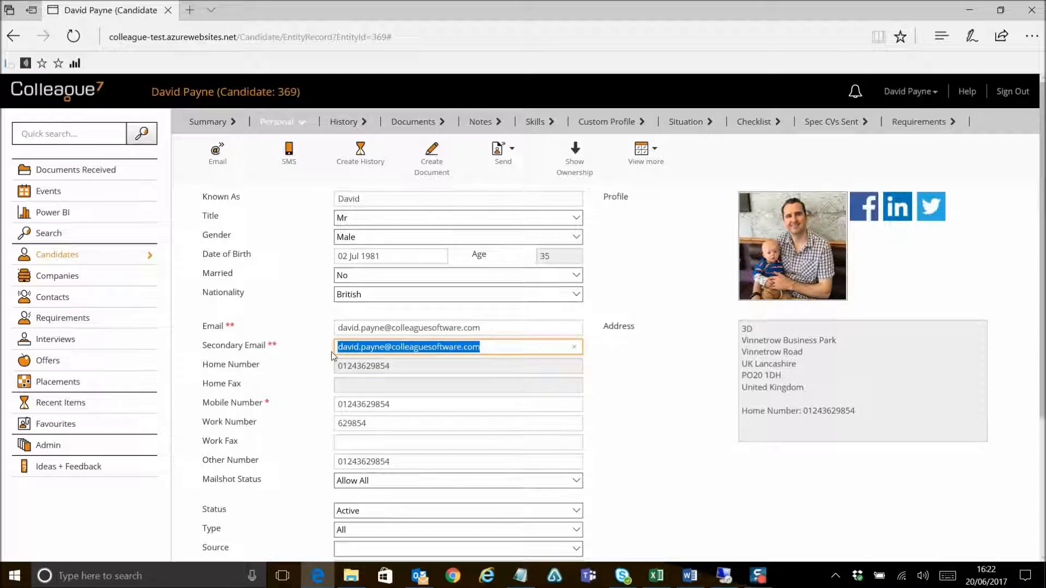
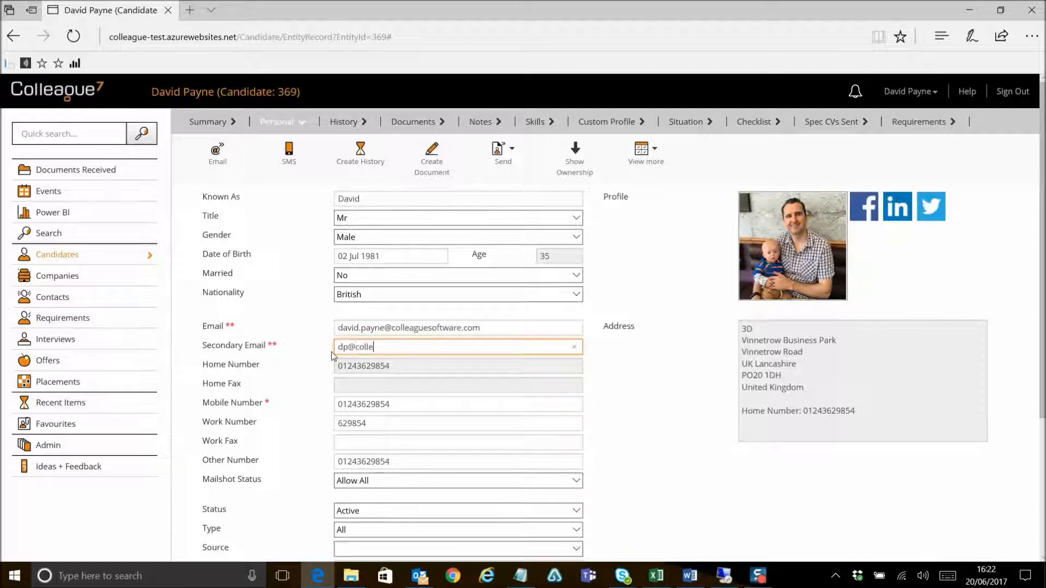
{"action": "key", "text": "Tab"}
{"action": "left_click", "coordinate": [629, 397]}
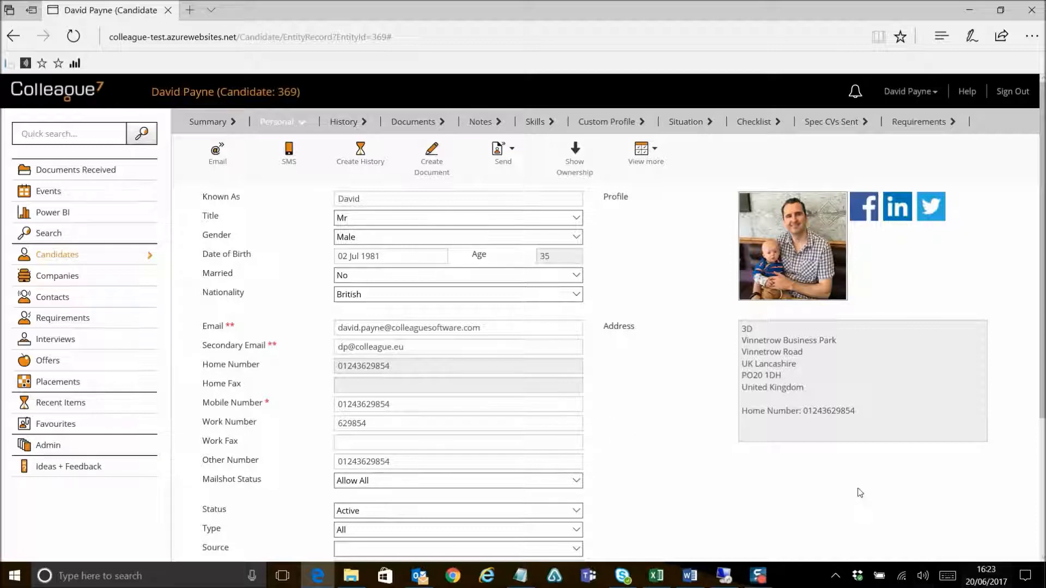
{"action": "scroll", "coordinate": [648, 414], "scroll_direction": "down", "scroll_amount": 3}
{"action": "scroll", "coordinate": [670, 425], "scroll_direction": "up", "scroll_amount": 3}
Step: Change the candidate's title to Miss and then back to Mr
{"action": "left_click", "coordinate": [577, 218]}
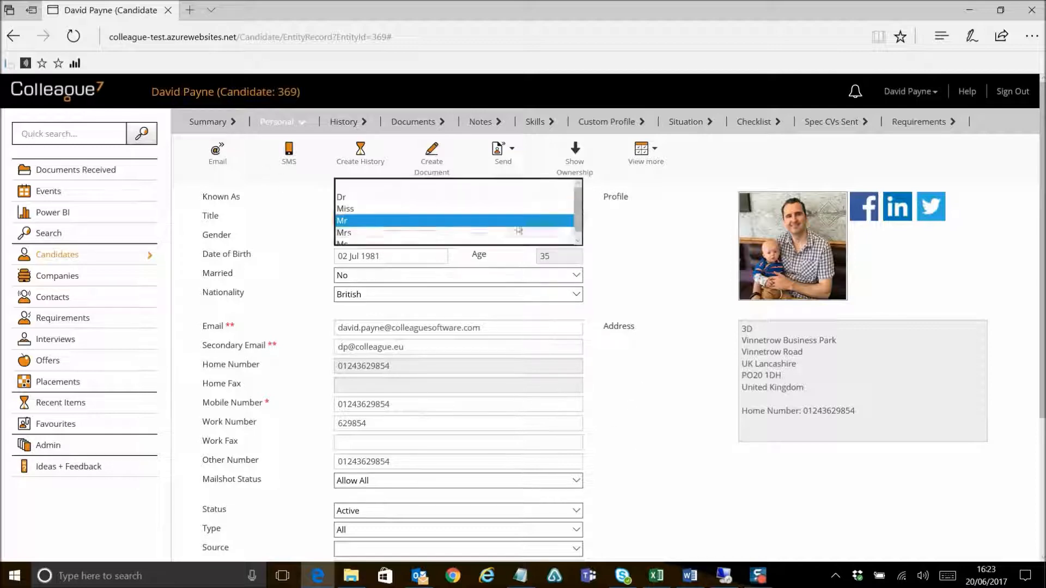
{"action": "left_click", "coordinate": [421, 210]}
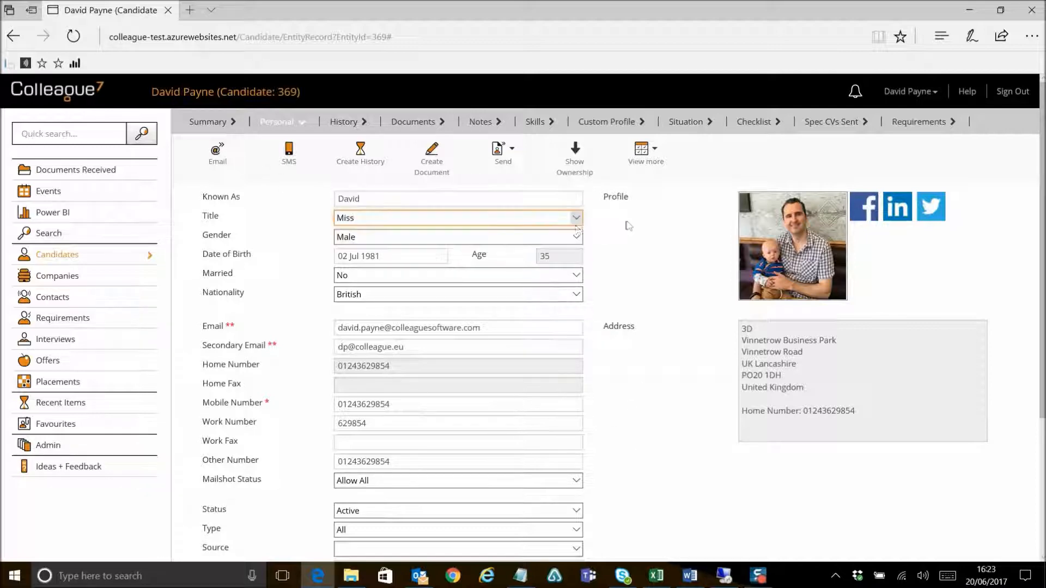
{"action": "left_click", "coordinate": [563, 219]}
{"action": "left_click", "coordinate": [430, 237]}
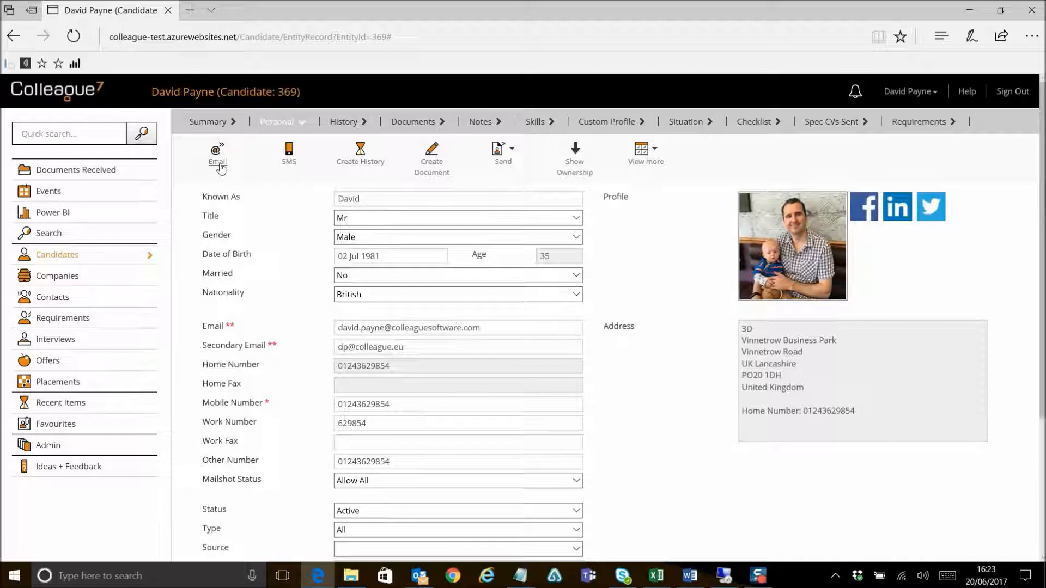
Step: Open and discard a new SMS, then open and cancel a new history entry for the candidate
{"action": "left_click", "coordinate": [289, 158]}
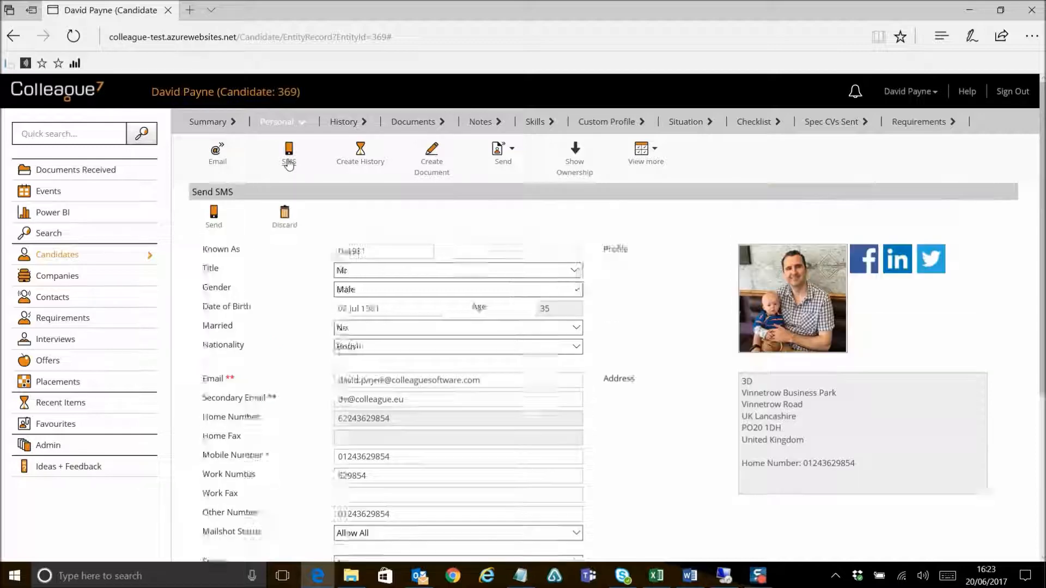
{"action": "left_click", "coordinate": [285, 217]}
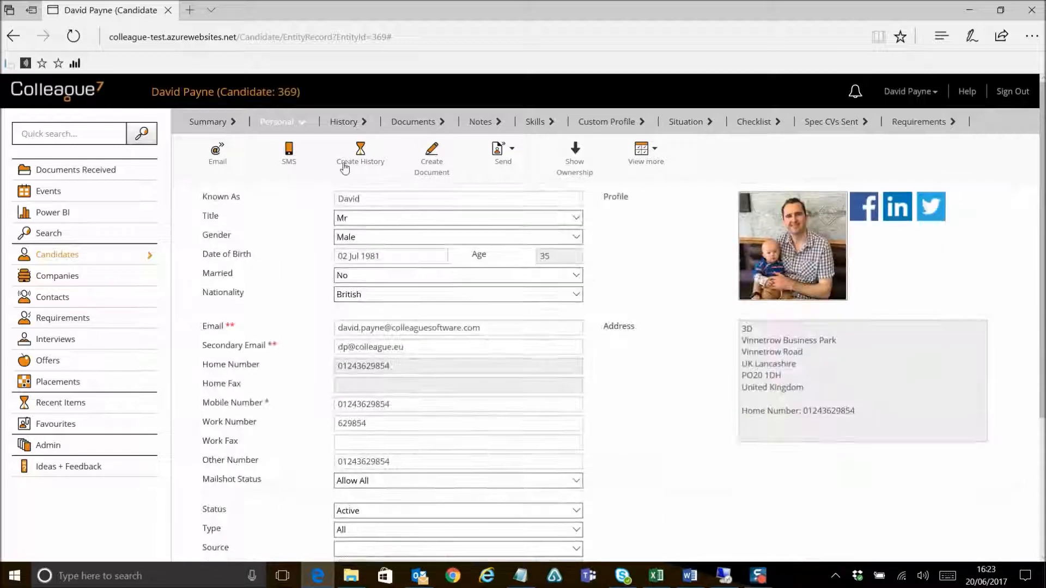
{"action": "left_click", "coordinate": [357, 159]}
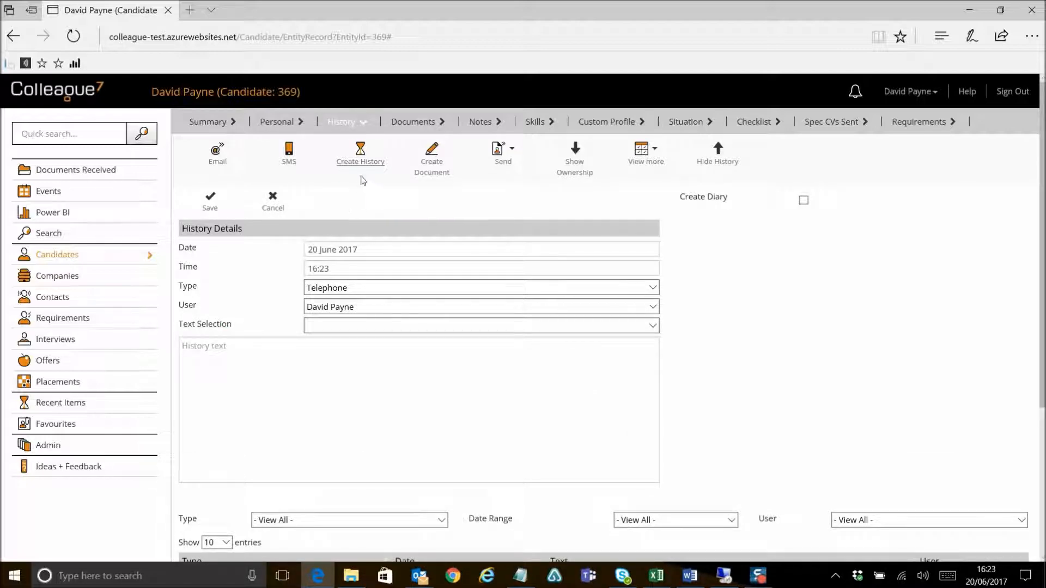
{"action": "left_click", "coordinate": [273, 206]}
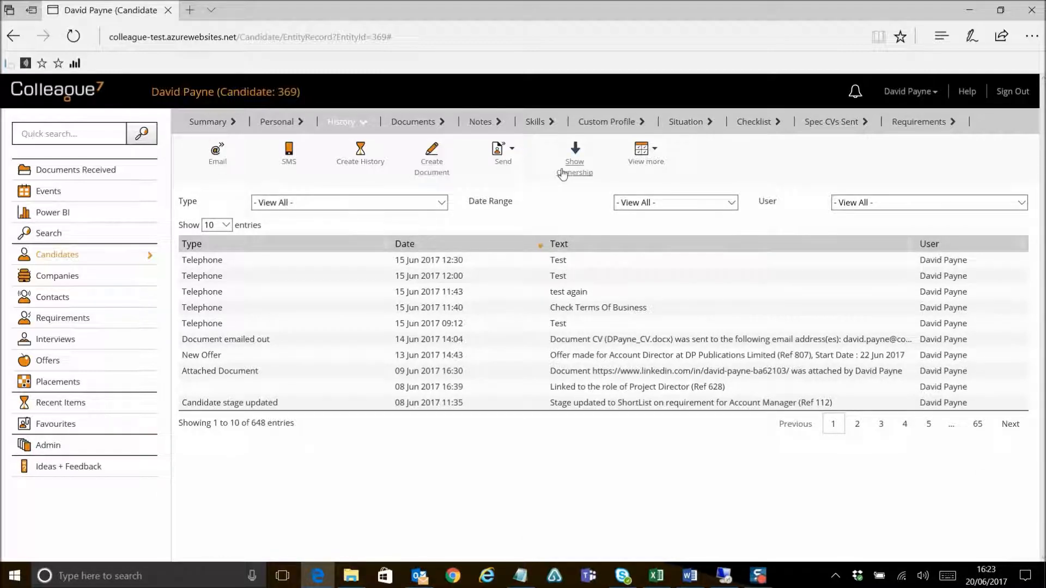
Step: Show and hide the candidate's record ownership
{"action": "left_click", "coordinate": [572, 166]}
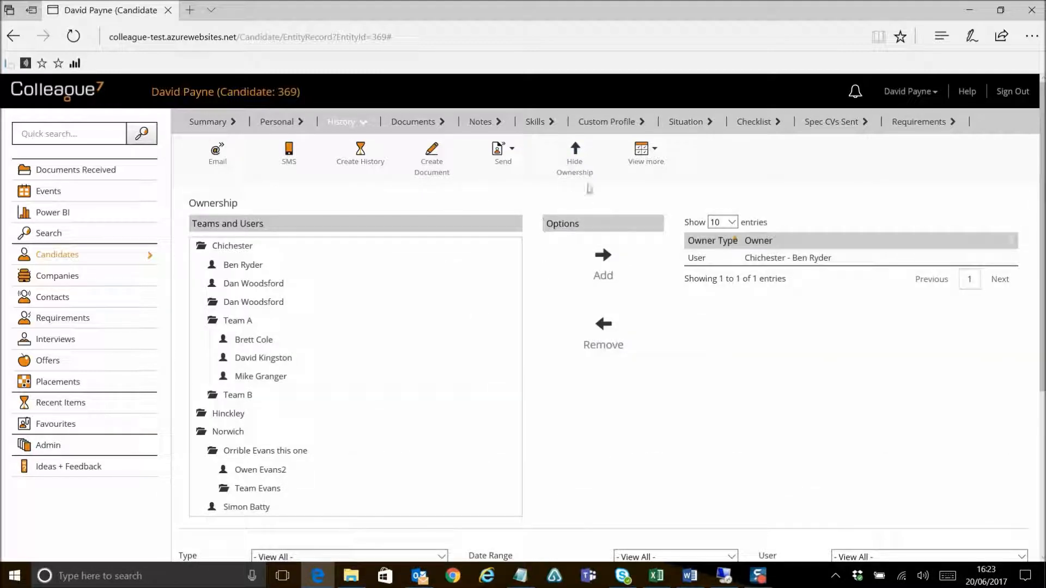
{"action": "left_click", "coordinate": [574, 166]}
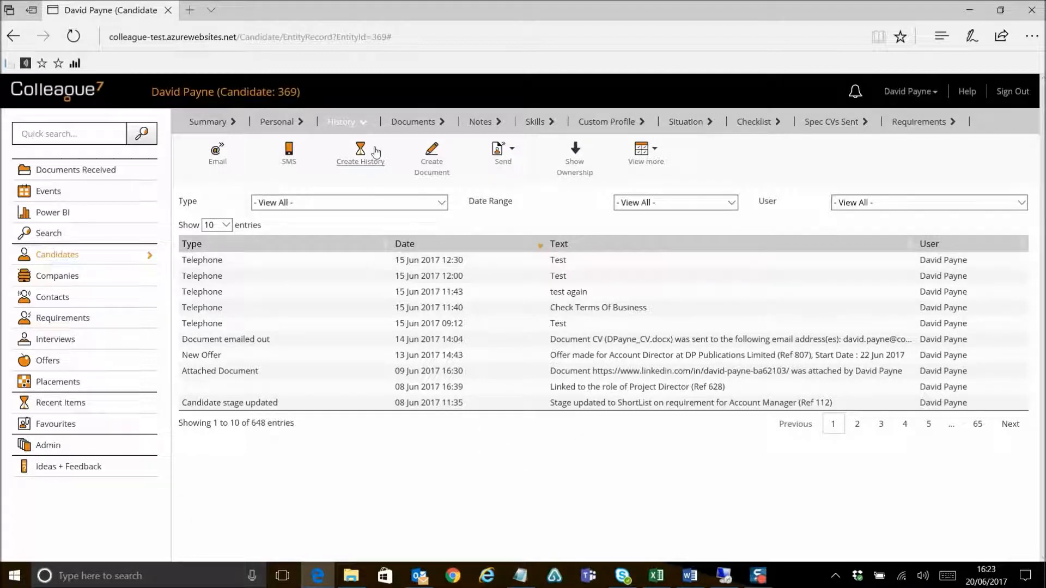
Step: Open and cancel another history entry, then return to the candidate's Personal details
{"action": "left_click", "coordinate": [366, 162]}
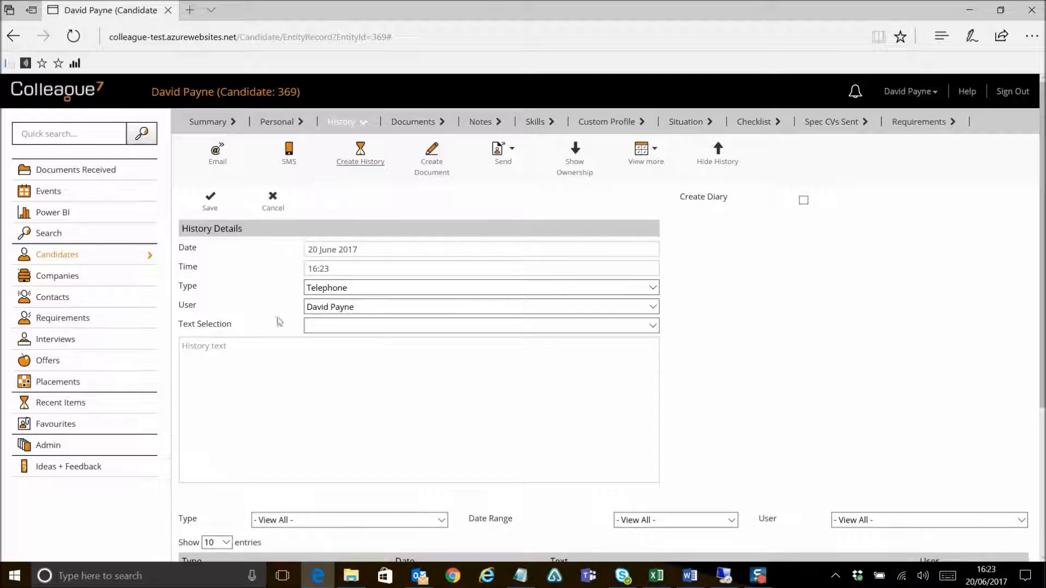
{"action": "left_click", "coordinate": [273, 203]}
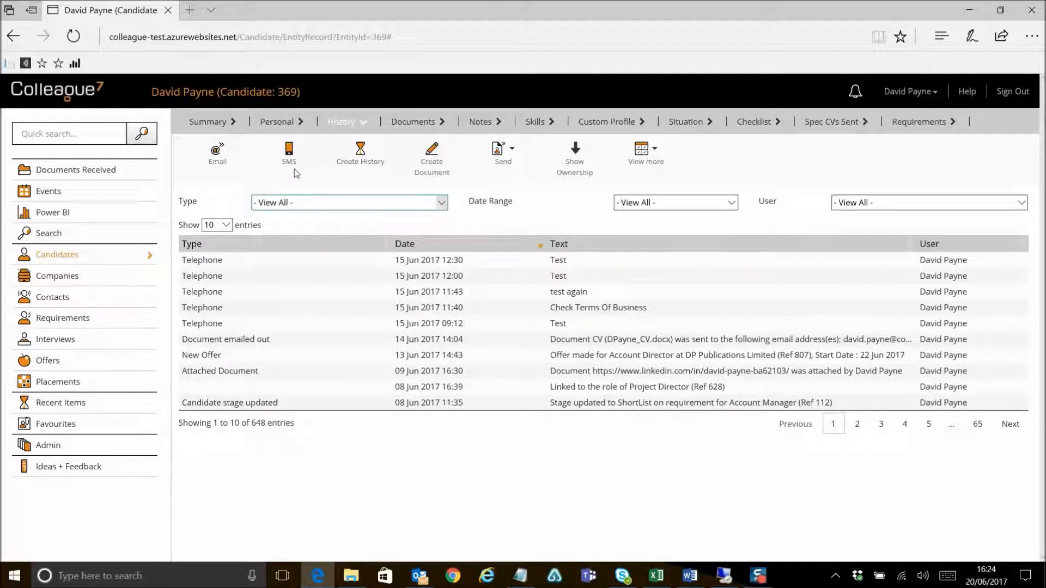
{"action": "left_click", "coordinate": [272, 125]}
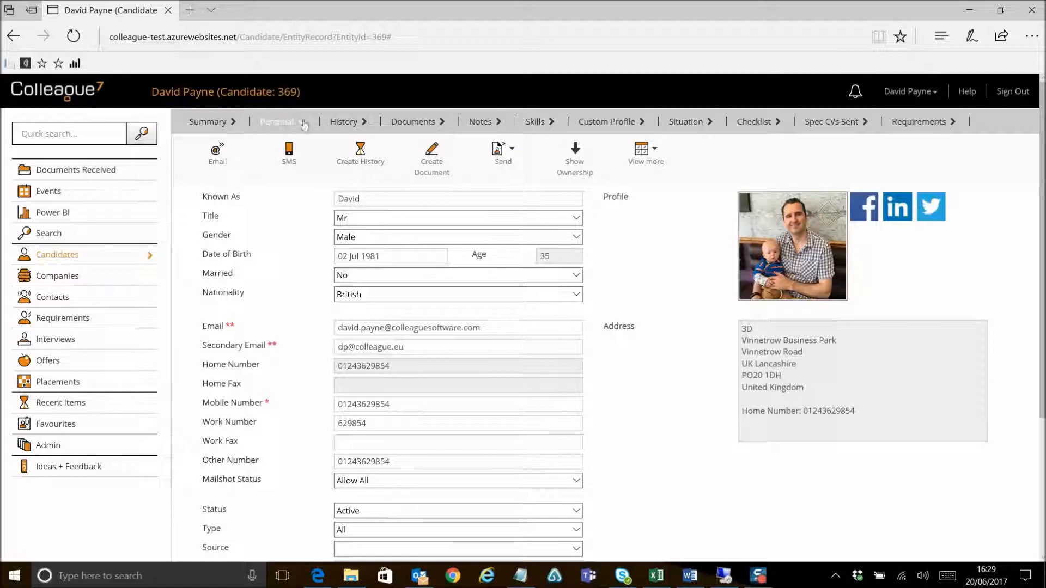
Step: Browse the candidate's History, Documents, Notes, Skills, Custom Profile, Situation, Checklist and Spec CVs Sent tabs
{"action": "left_click", "coordinate": [345, 122]}
{"action": "left_click", "coordinate": [413, 124]}
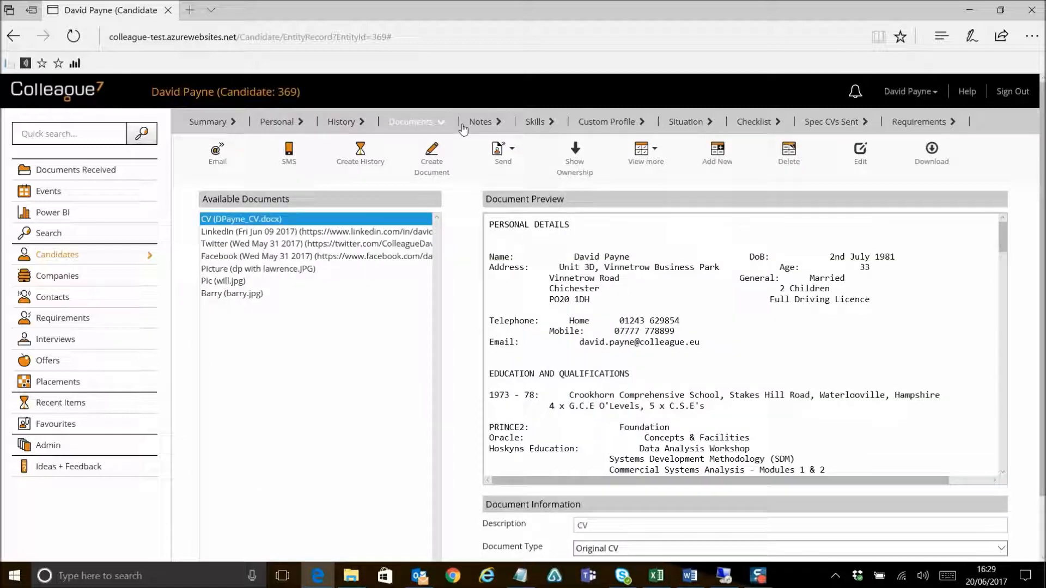
{"action": "left_click", "coordinate": [478, 125]}
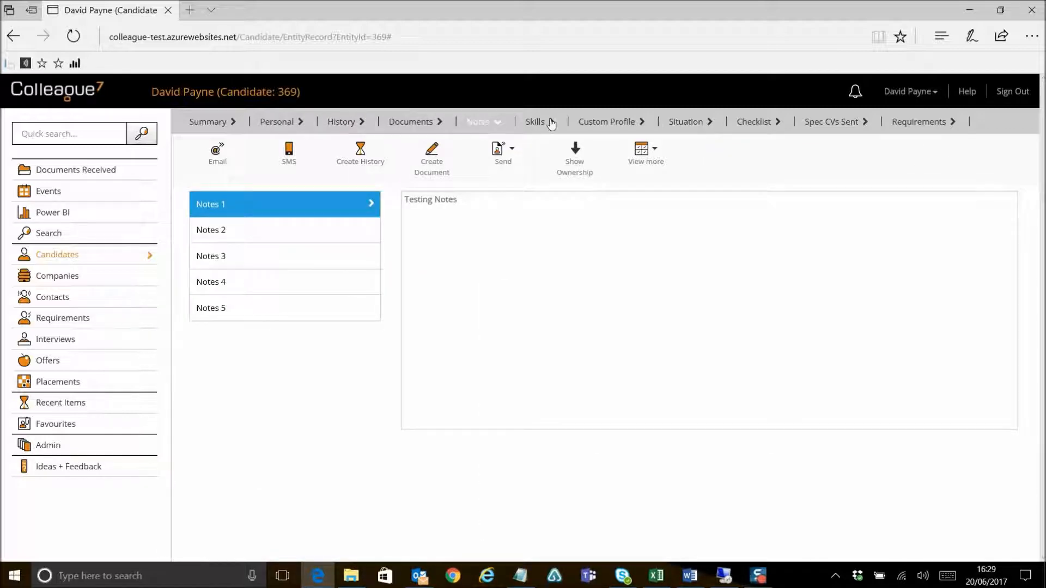
{"action": "left_click", "coordinate": [535, 123]}
{"action": "left_click", "coordinate": [603, 130]}
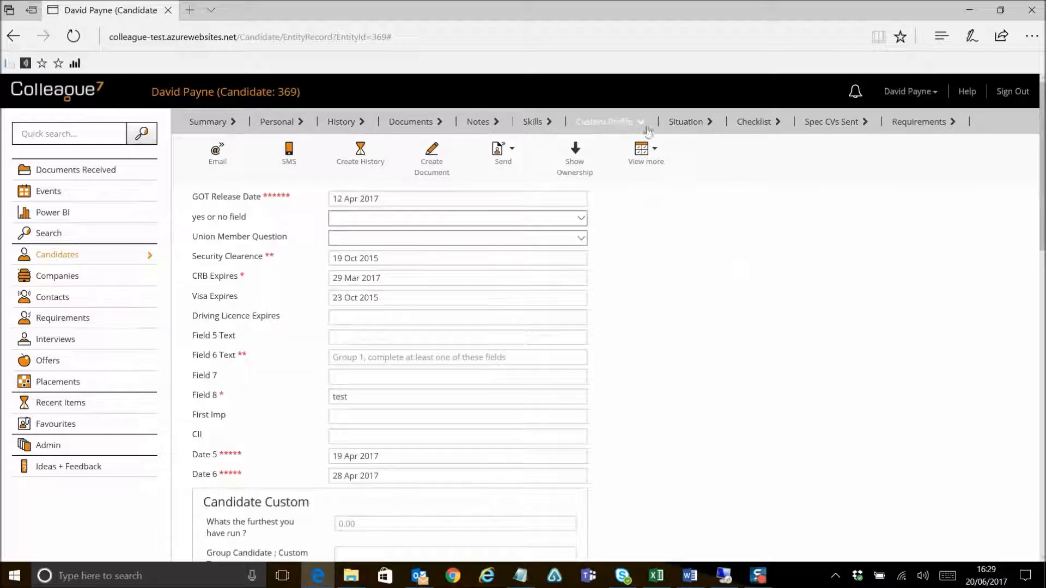
{"action": "left_click", "coordinate": [688, 130]}
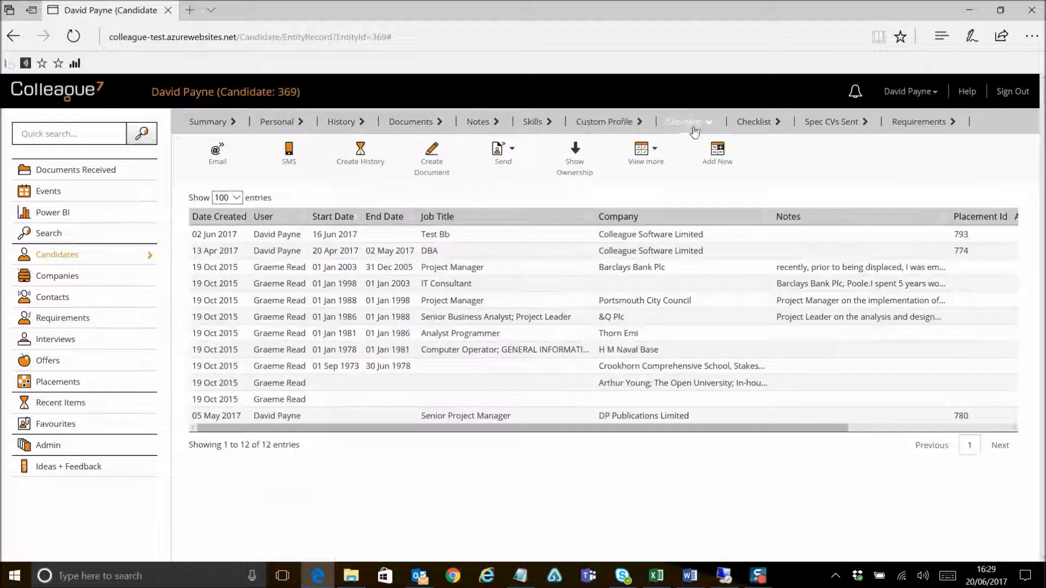
{"action": "left_click", "coordinate": [755, 129]}
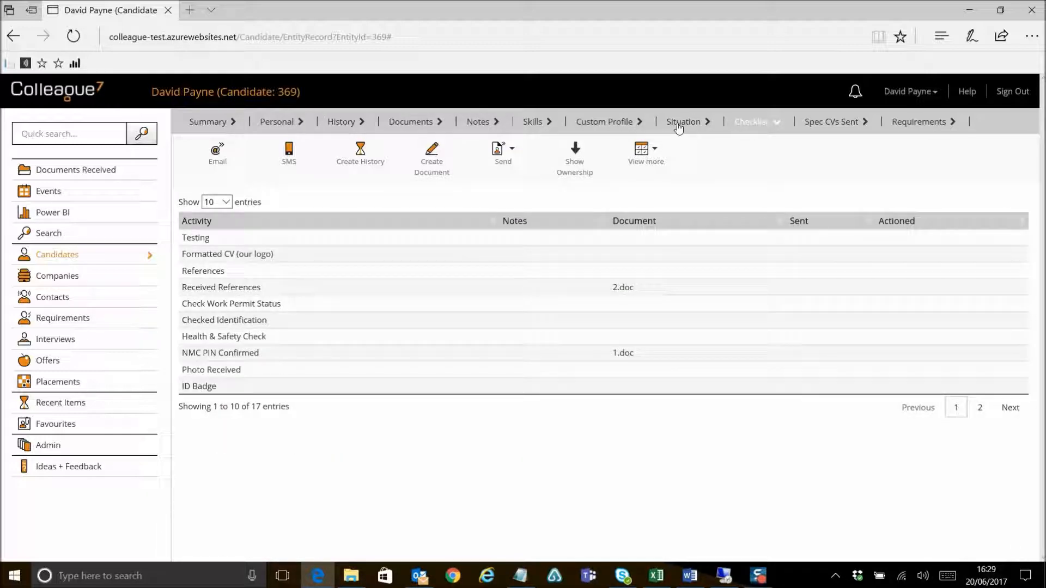
{"action": "left_click", "coordinate": [830, 128]}
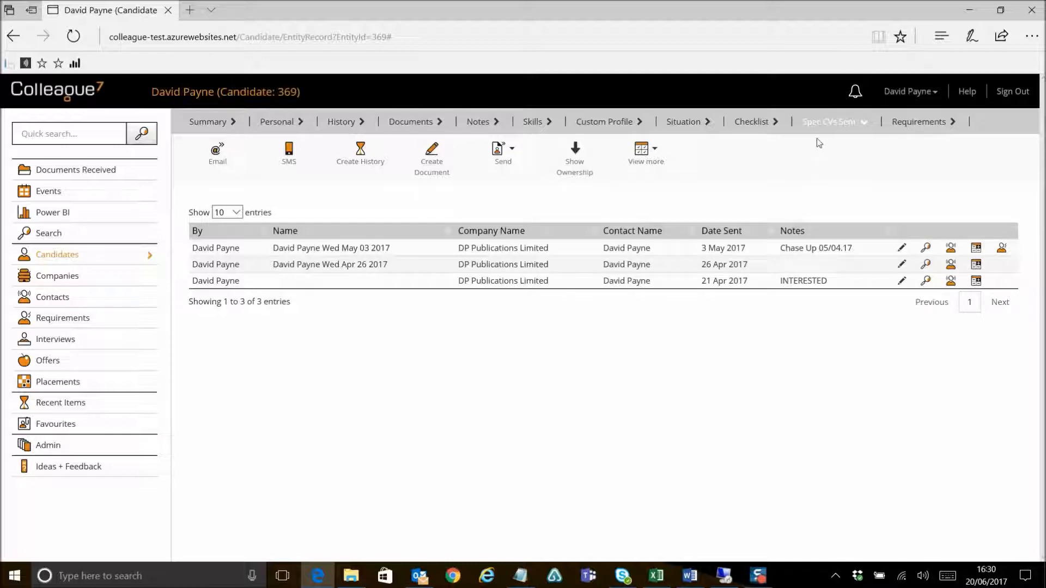
Step: Open the candidate's Requirements and set the requirement status filter to View All
{"action": "left_click", "coordinate": [915, 123]}
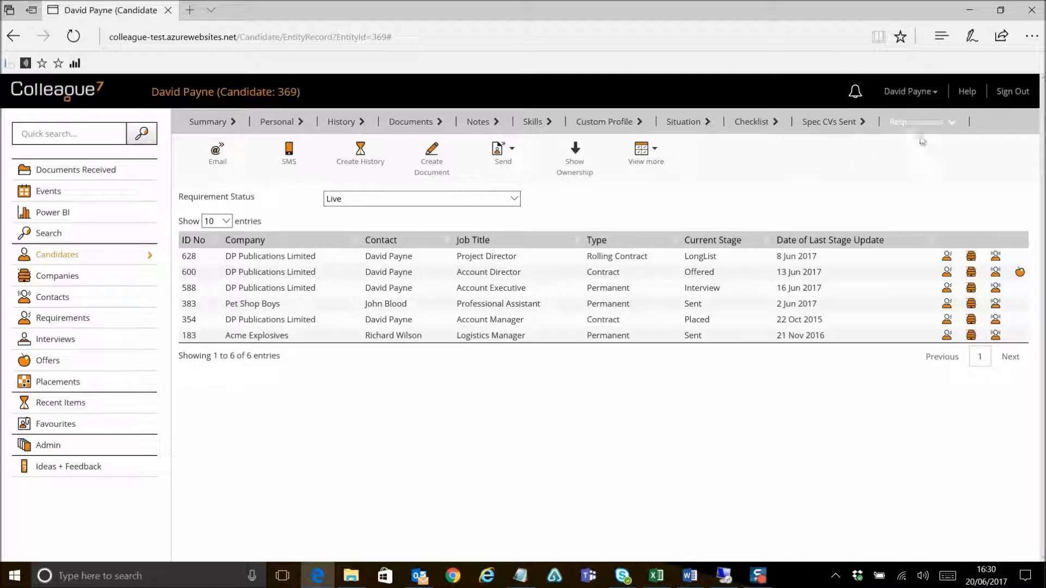
{"action": "left_click", "coordinate": [493, 200]}
{"action": "left_click", "coordinate": [442, 152]}
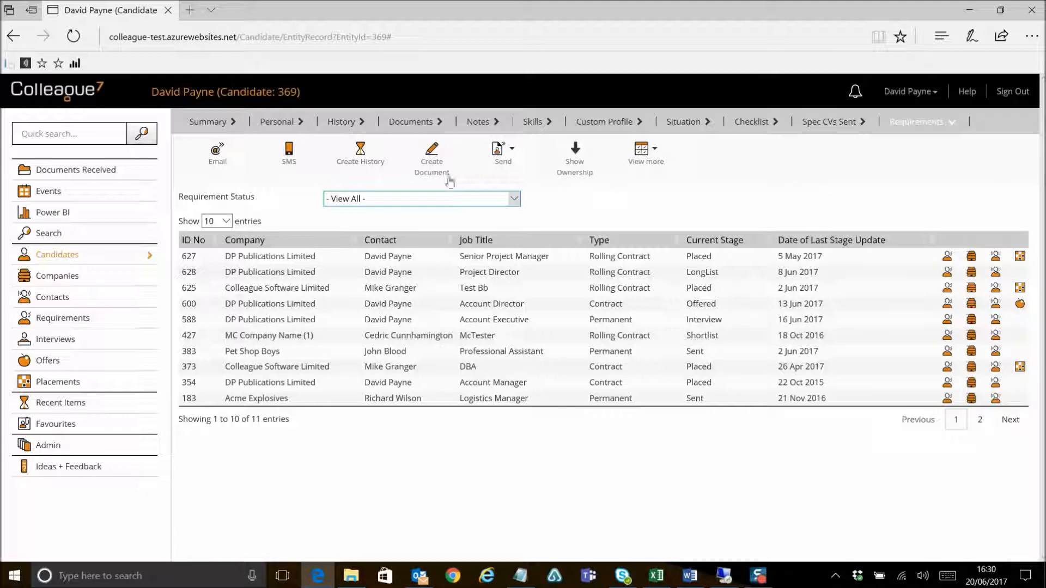
Step: Open the candidate's Summary and expand the Last 12 Months breakdown
{"action": "left_click", "coordinate": [281, 125]}
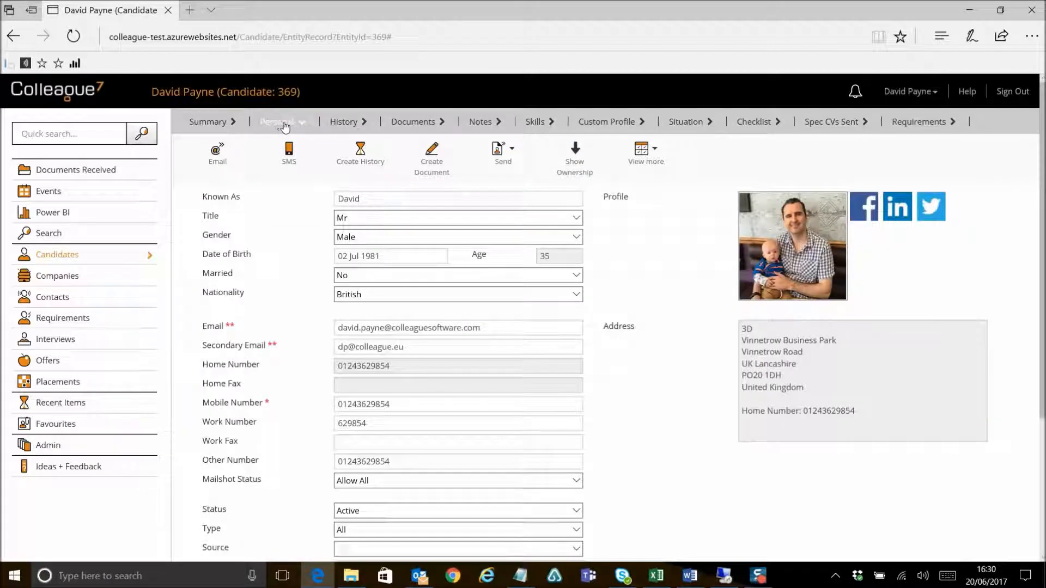
{"action": "left_click", "coordinate": [213, 127]}
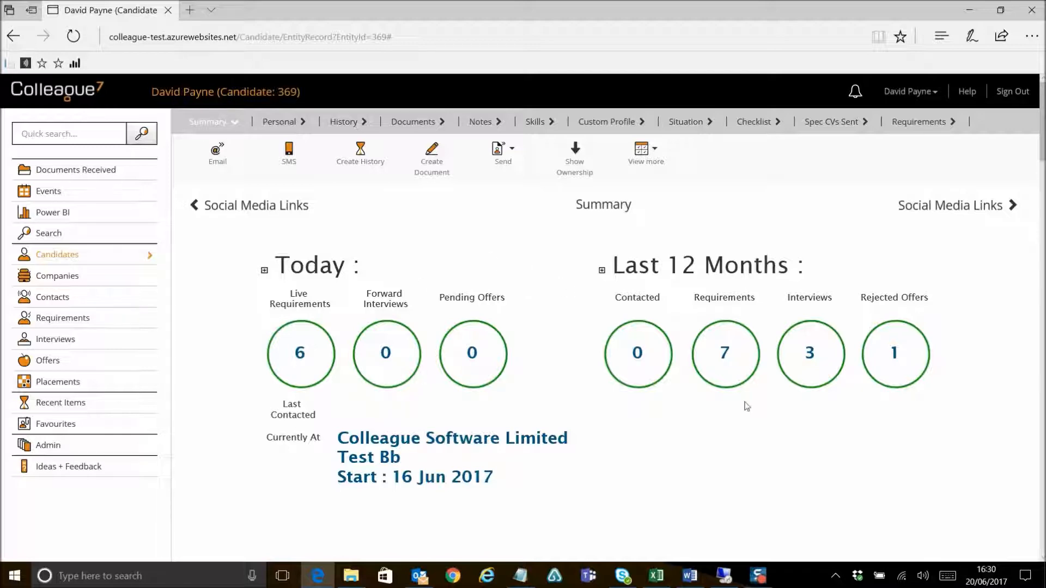
{"action": "left_click", "coordinate": [601, 272]}
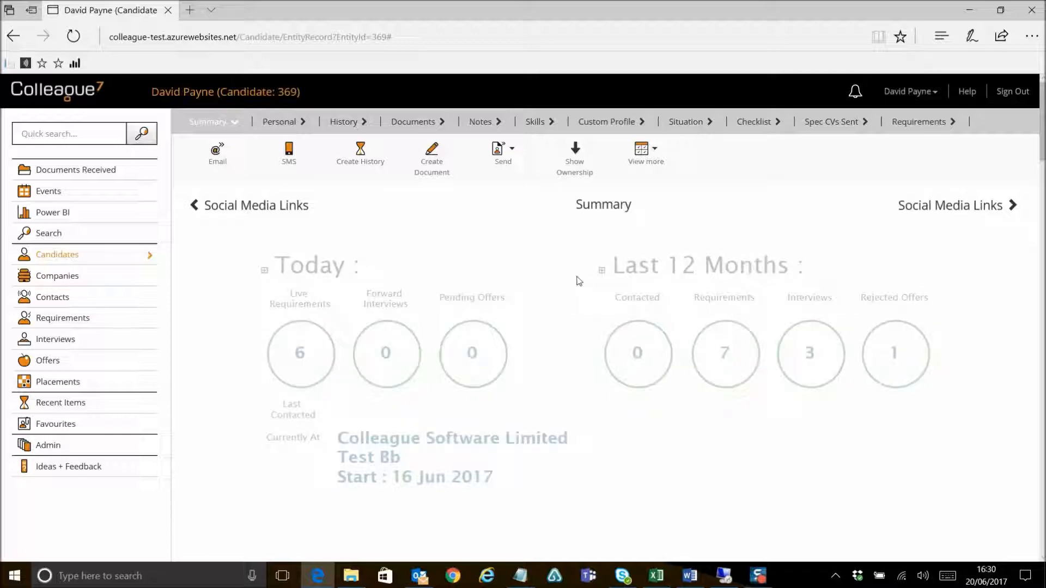
Step: Scroll through the Summary's requirement, interview and placement tables, then switch the breakdown to Today
{"action": "scroll", "coordinate": [579, 281], "scroll_direction": "down", "scroll_amount": 6}
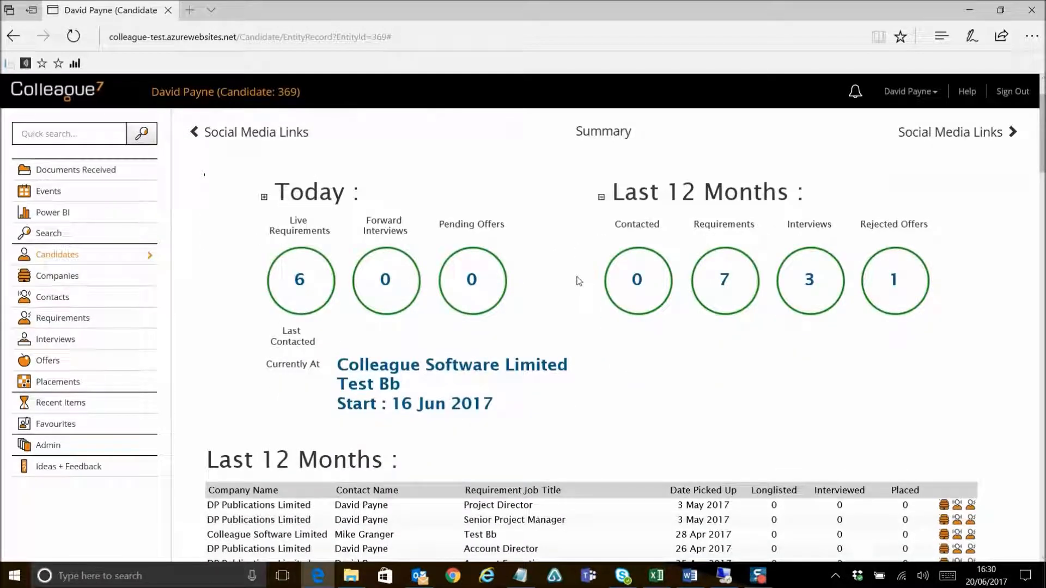
{"action": "scroll", "coordinate": [691, 299], "scroll_direction": "up", "scroll_amount": 6}
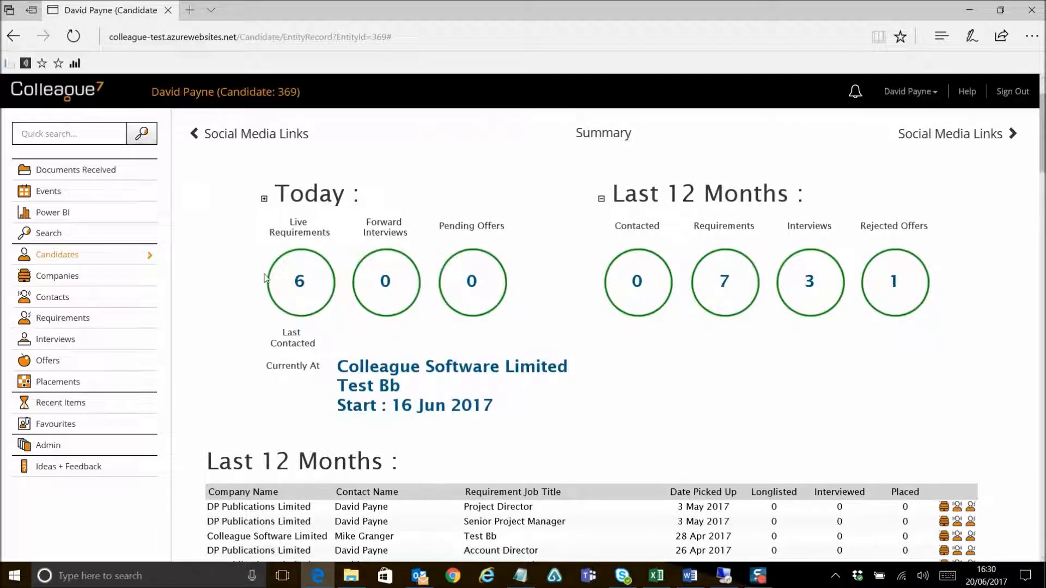
{"action": "scroll", "coordinate": [573, 354], "scroll_direction": "down", "scroll_amount": 3}
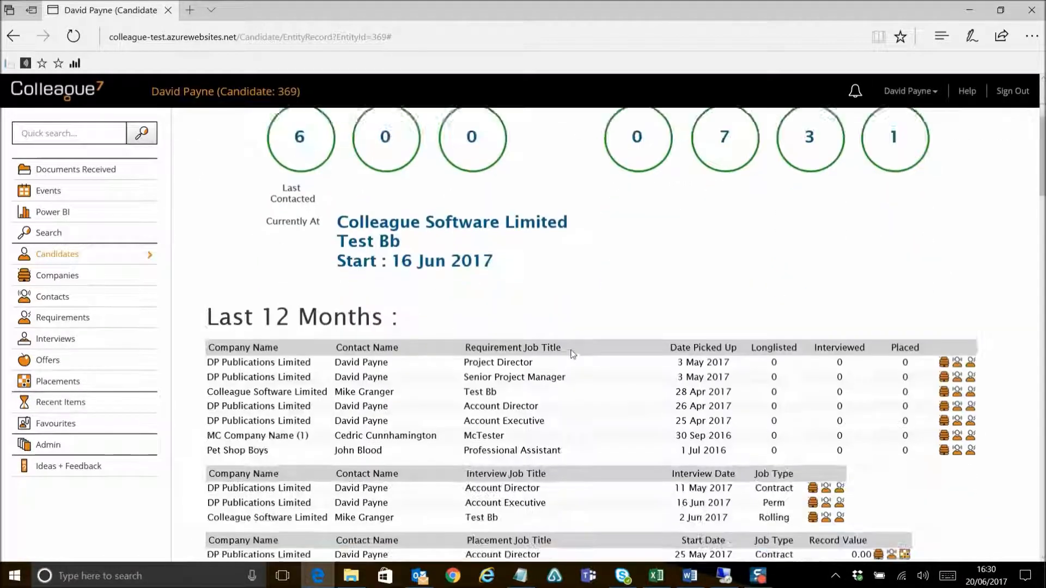
{"action": "scroll", "coordinate": [552, 301], "scroll_direction": "up", "scroll_amount": 4}
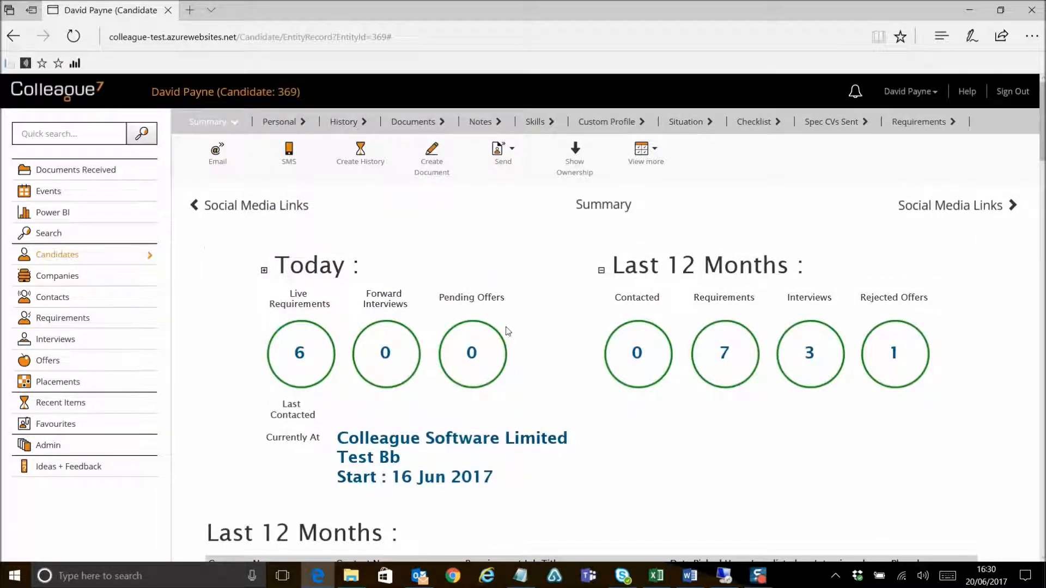
{"action": "scroll", "coordinate": [565, 374], "scroll_direction": "down", "scroll_amount": 4}
{"action": "scroll", "coordinate": [418, 433], "scroll_direction": "down", "scroll_amount": 3}
{"action": "scroll", "coordinate": [601, 273], "scroll_direction": "up", "scroll_amount": 7}
{"action": "left_click", "coordinate": [601, 271]}
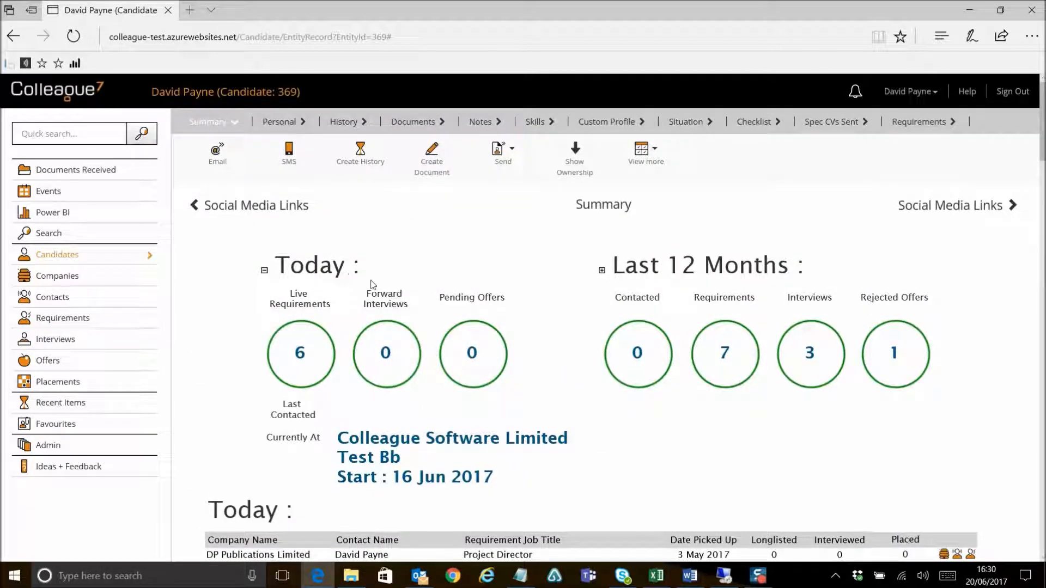
Step: Open the candidate's Documents and scroll through the CV preview
{"action": "left_click", "coordinate": [275, 124]}
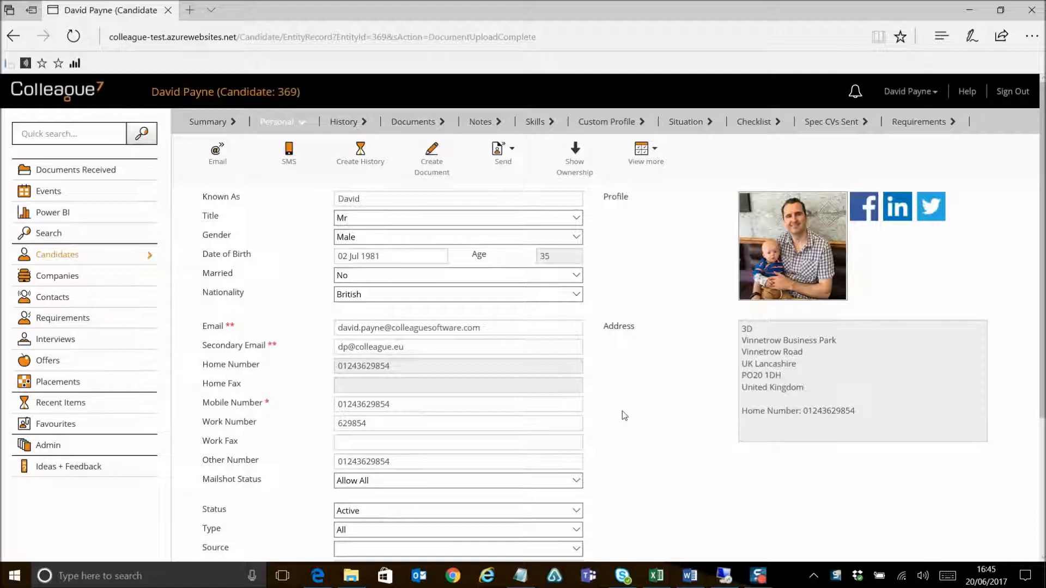
{"action": "left_click", "coordinate": [402, 124]}
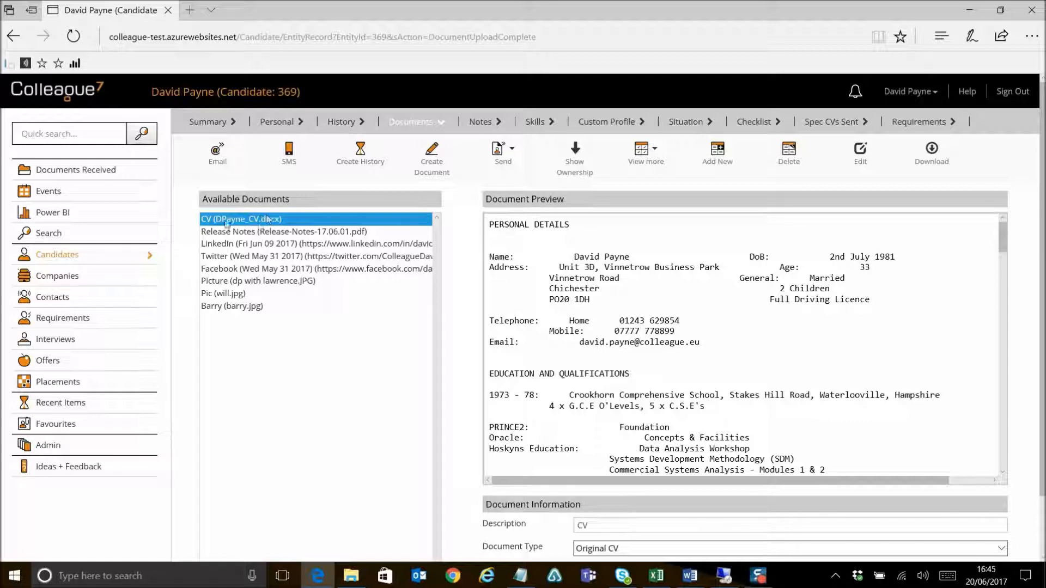
{"action": "left_click_drag", "start_coordinate": [490, 221], "coordinate": [616, 408]}
{"action": "left_click", "coordinate": [617, 299]}
{"action": "scroll", "coordinate": [654, 326], "scroll_direction": "down", "scroll_amount": 2}
{"action": "scroll", "coordinate": [642, 342], "scroll_direction": "up", "scroll_amount": 2}
{"action": "scroll", "coordinate": [556, 272], "scroll_direction": "down", "scroll_amount": 8}
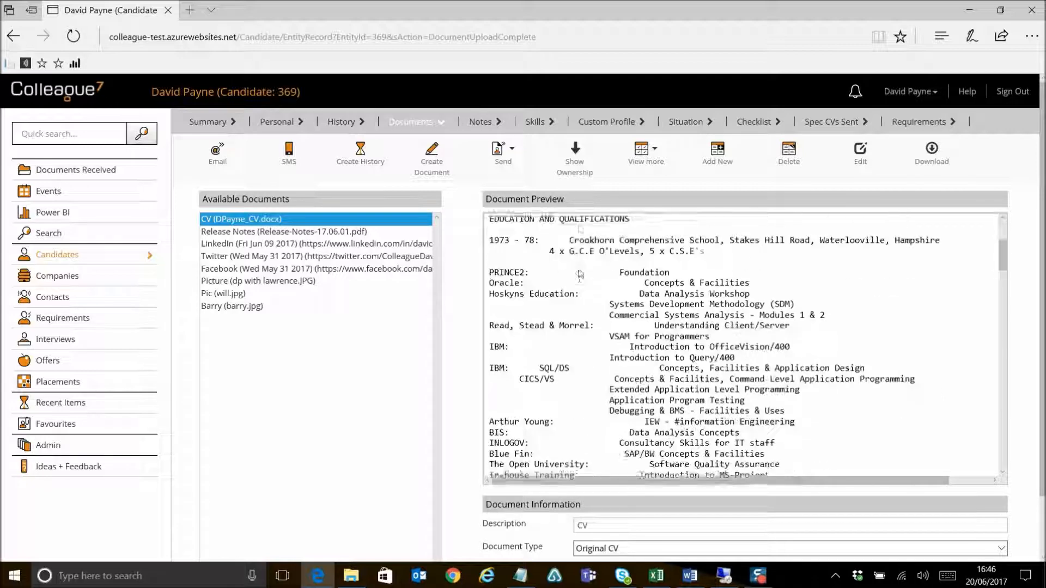
{"action": "scroll", "coordinate": [584, 309], "scroll_direction": "up", "scroll_amount": 8}
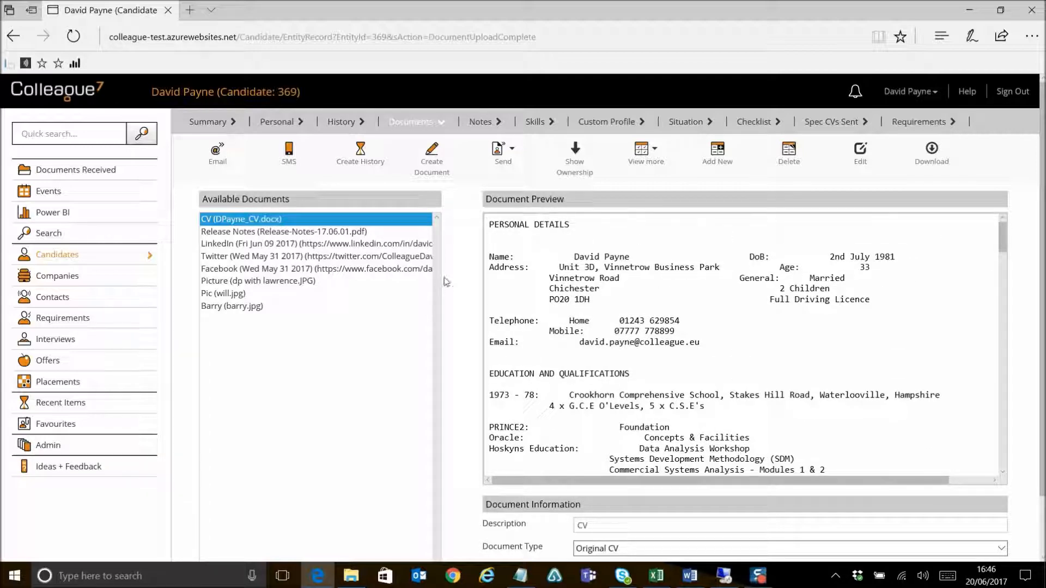
Step: Preview the Release Notes PDF document and scroll through its pages
{"action": "left_click", "coordinate": [342, 231]}
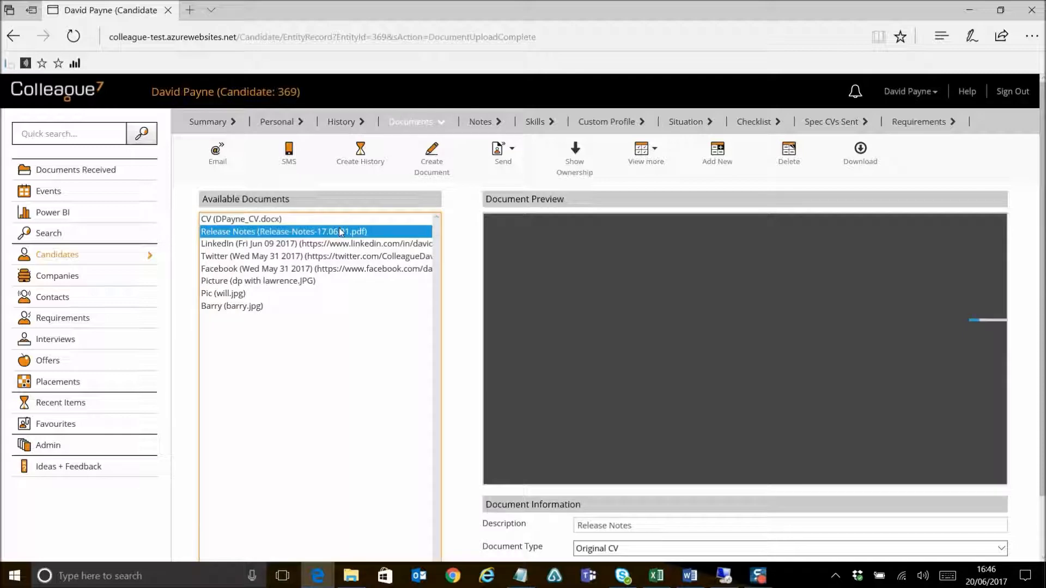
{"action": "scroll", "coordinate": [541, 315], "scroll_direction": "down", "scroll_amount": 6}
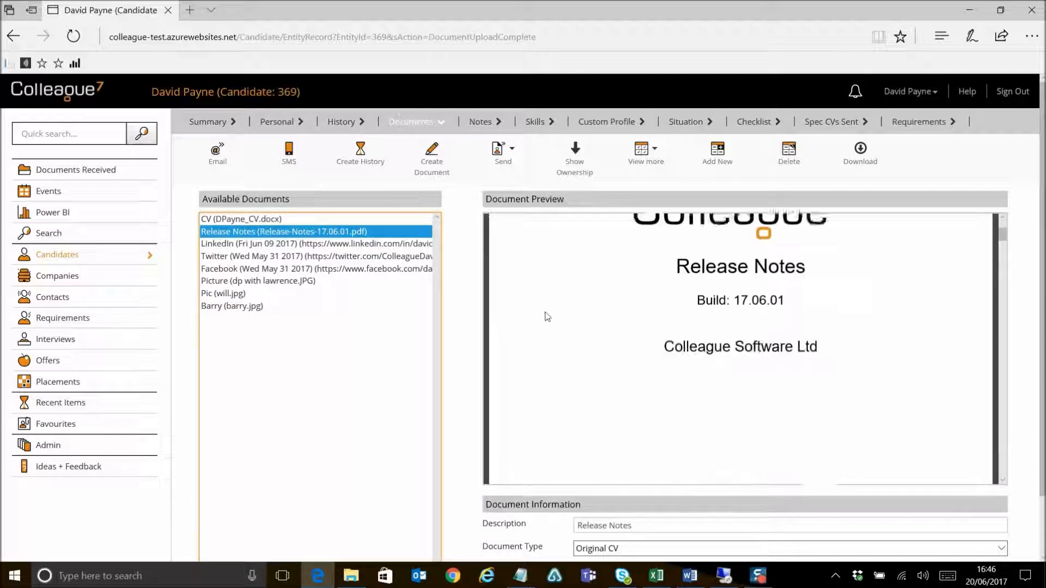
{"action": "scroll", "coordinate": [581, 373], "scroll_direction": "down", "scroll_amount": 10}
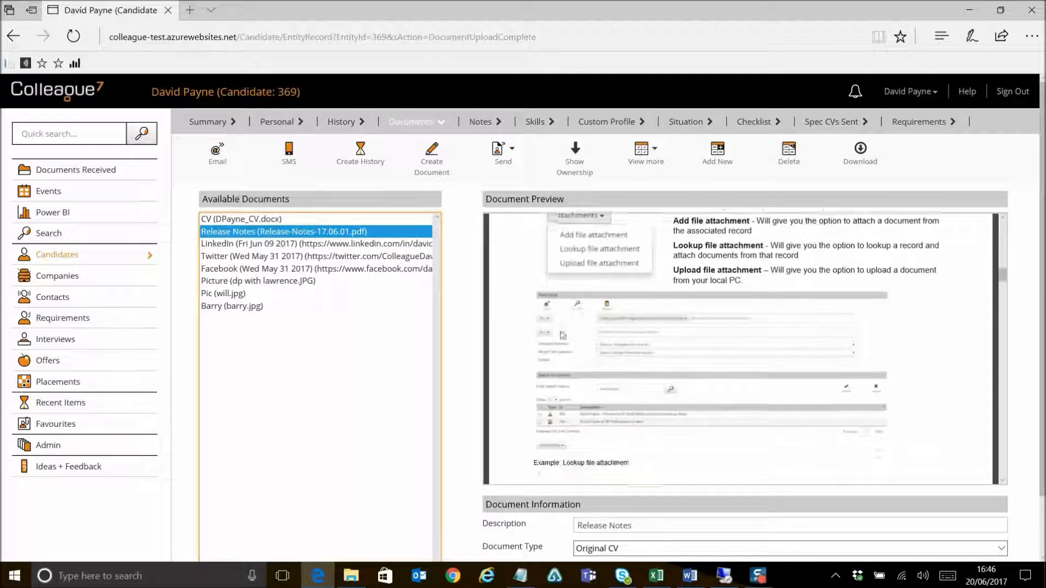
Step: Preview the Pic, Barry, Picture, CV and Twitter documents in turn
{"action": "left_click", "coordinate": [268, 294]}
{"action": "left_click", "coordinate": [276, 306]}
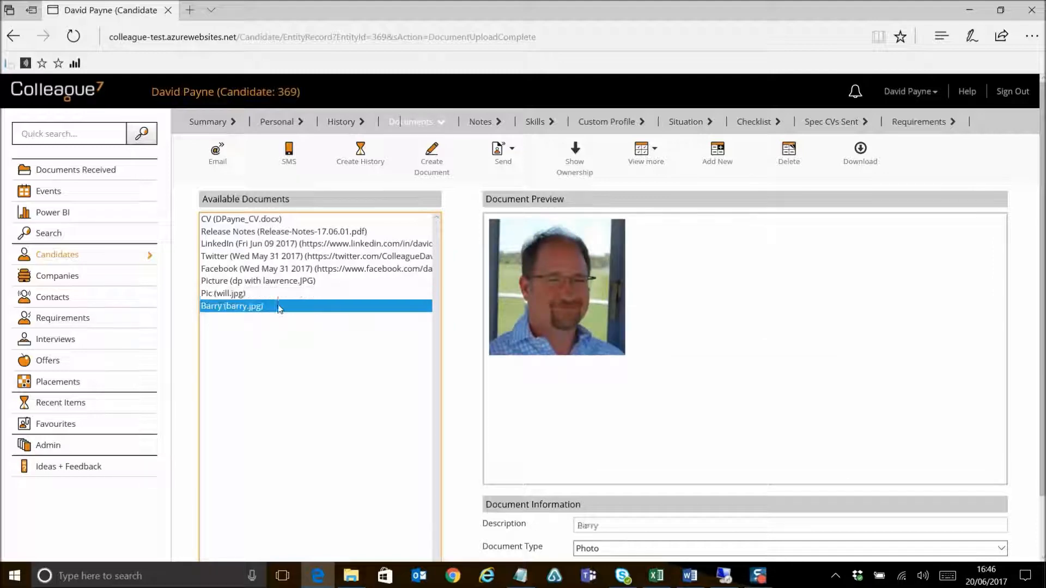
{"action": "left_click", "coordinate": [281, 282]}
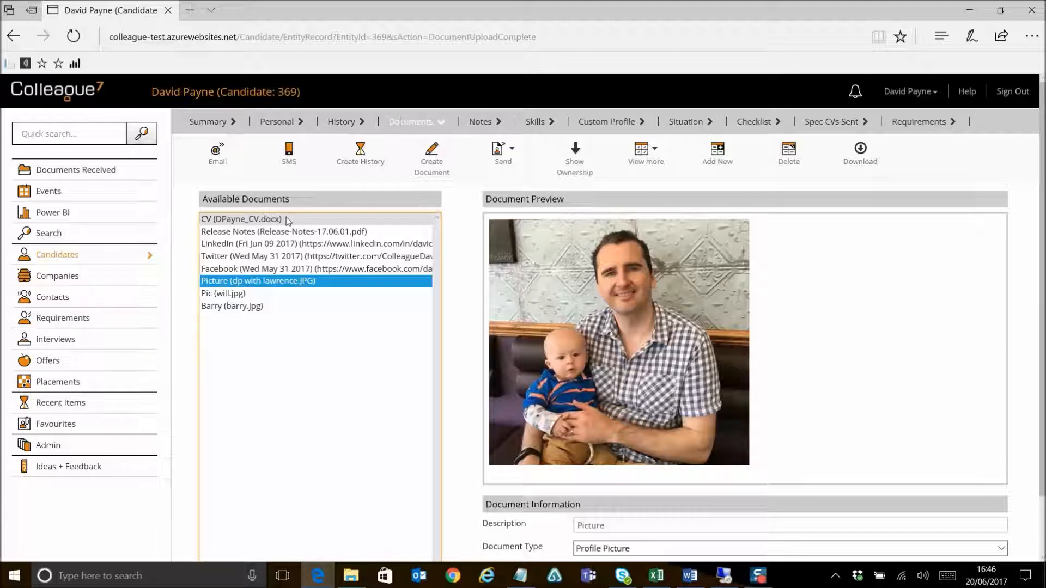
{"action": "left_click", "coordinate": [287, 219]}
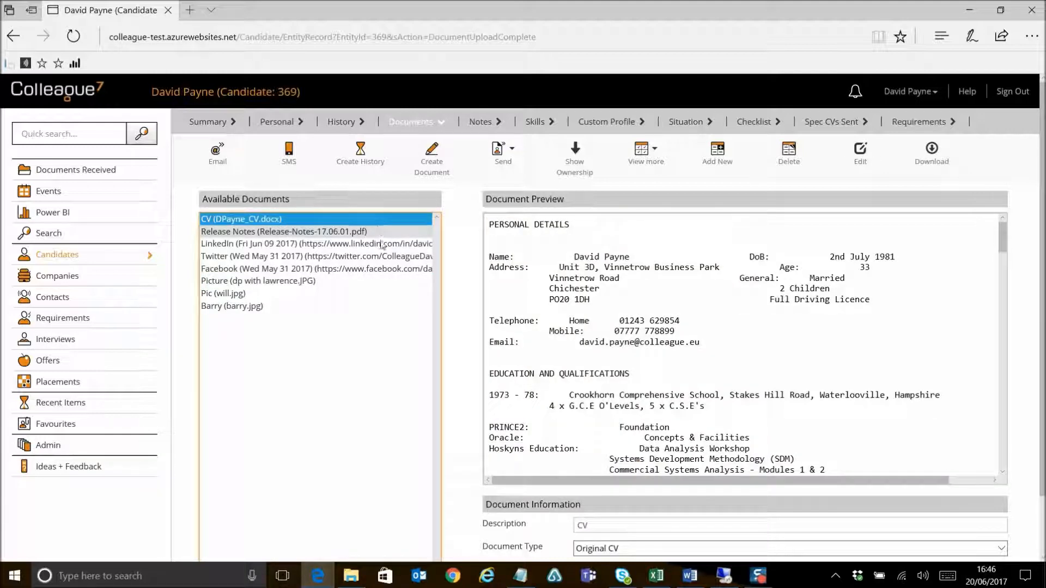
{"action": "left_click", "coordinate": [335, 257]}
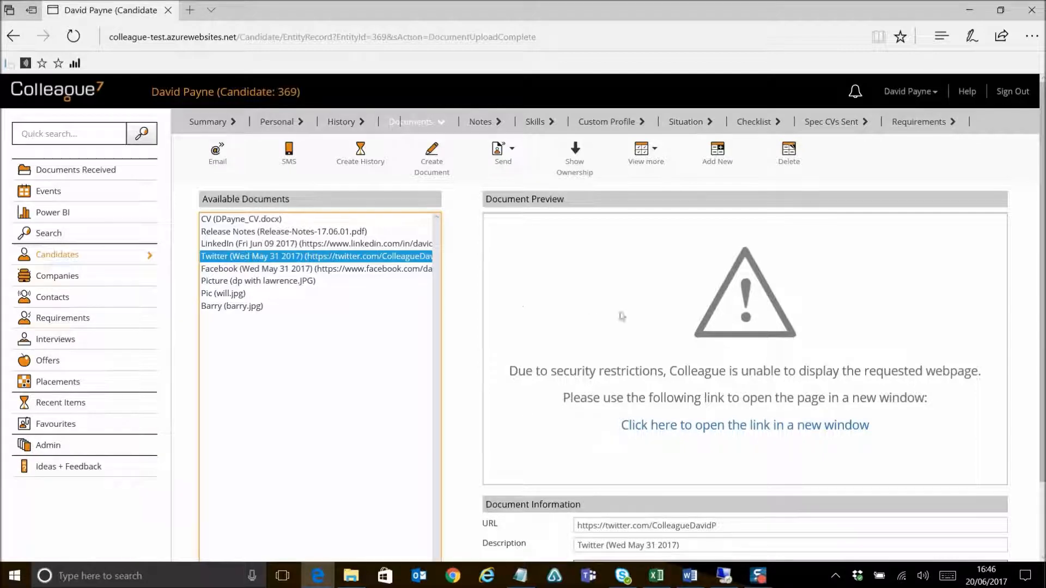
Step: Return to Personal details and open the candidate's LinkedIn profile from the social media icons
{"action": "left_click", "coordinate": [272, 122]}
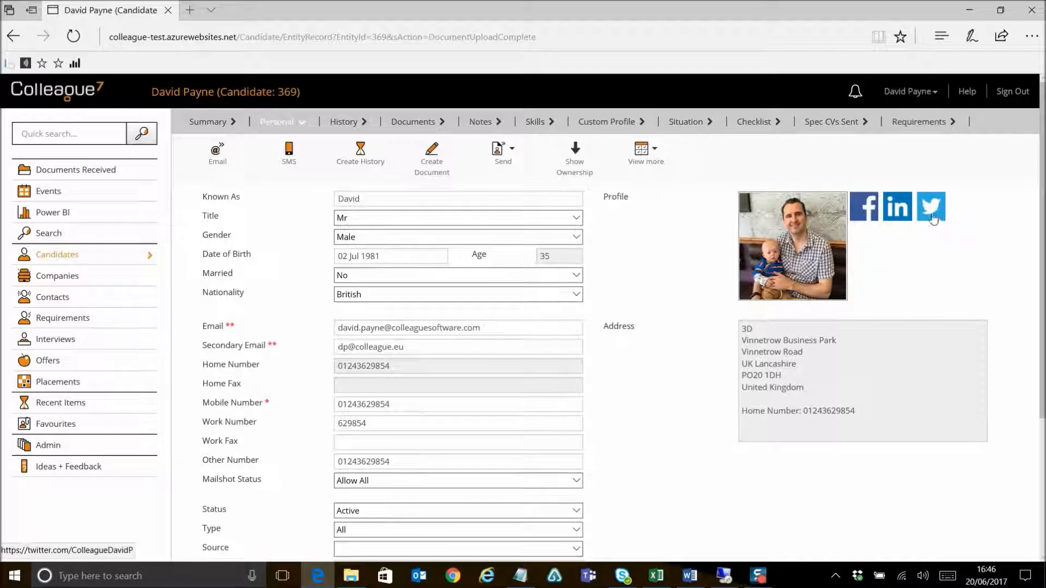
{"action": "left_click", "coordinate": [903, 211]}
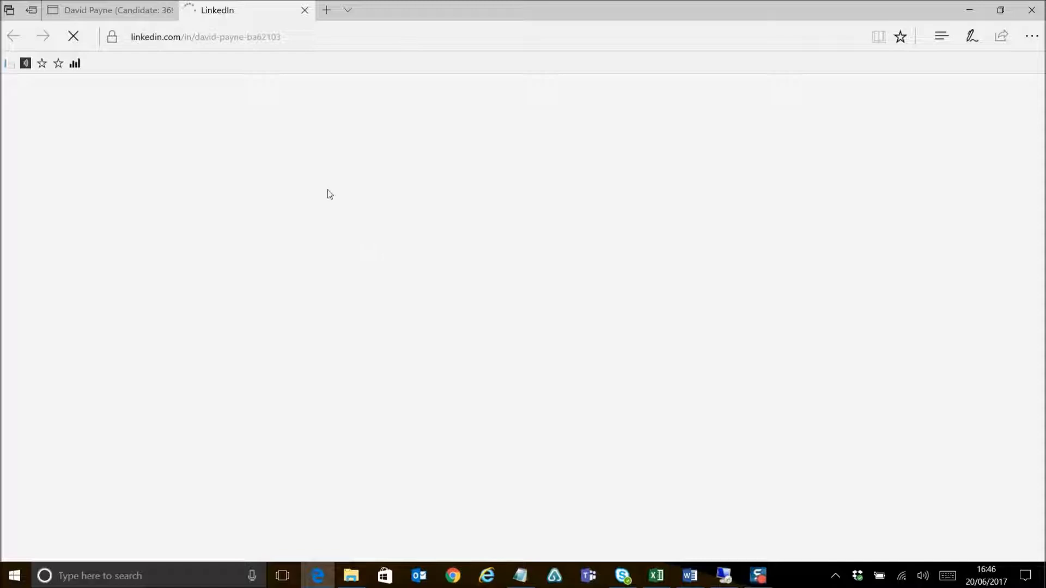
{"action": "mouse_move", "coordinate": [144, 6]}
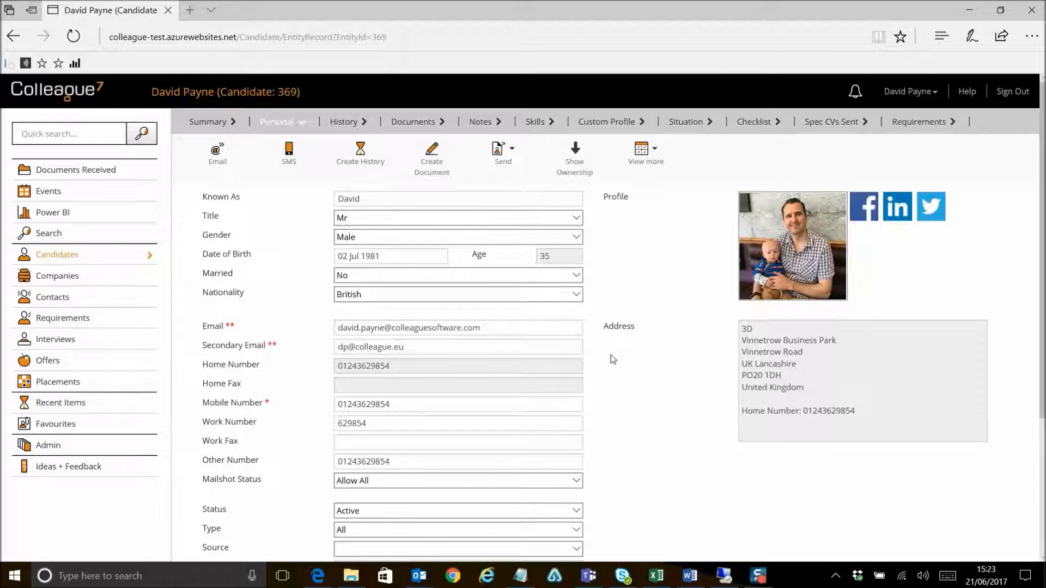
Step: Start a new email to the candidate and open the Cc recipient options
{"action": "left_click", "coordinate": [218, 158]}
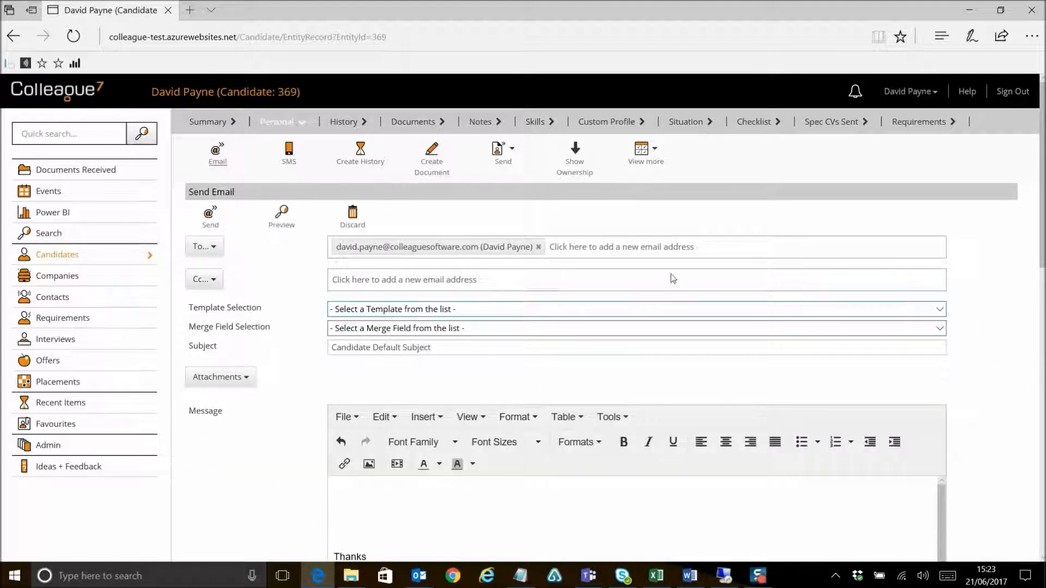
{"action": "scroll", "coordinate": [673, 281], "scroll_direction": "down", "scroll_amount": 4}
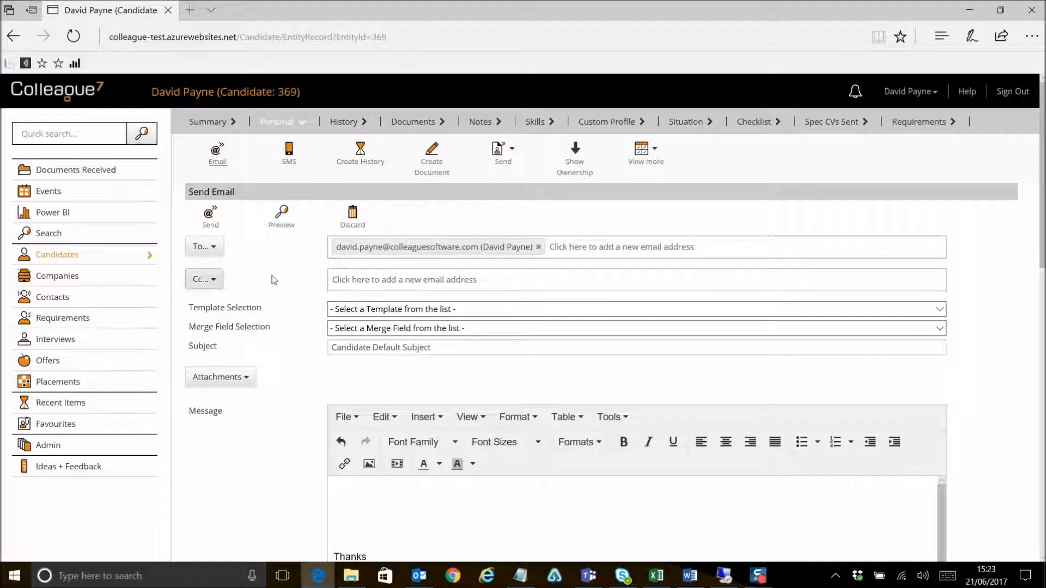
{"action": "left_click", "coordinate": [335, 277]}
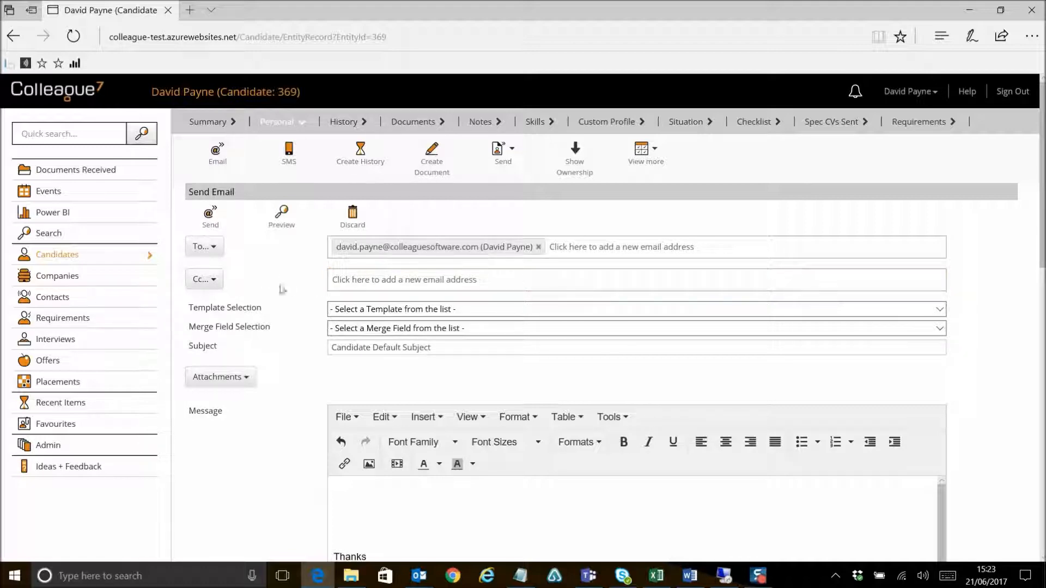
{"action": "left_click", "coordinate": [210, 279]}
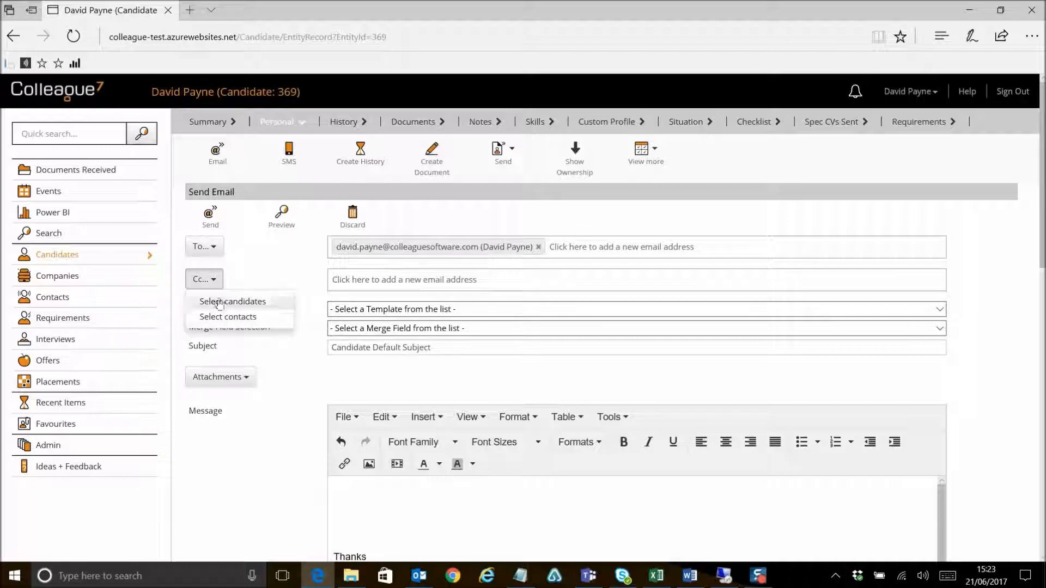
{"action": "left_click", "coordinate": [214, 250]}
{"action": "left_click", "coordinate": [344, 260]}
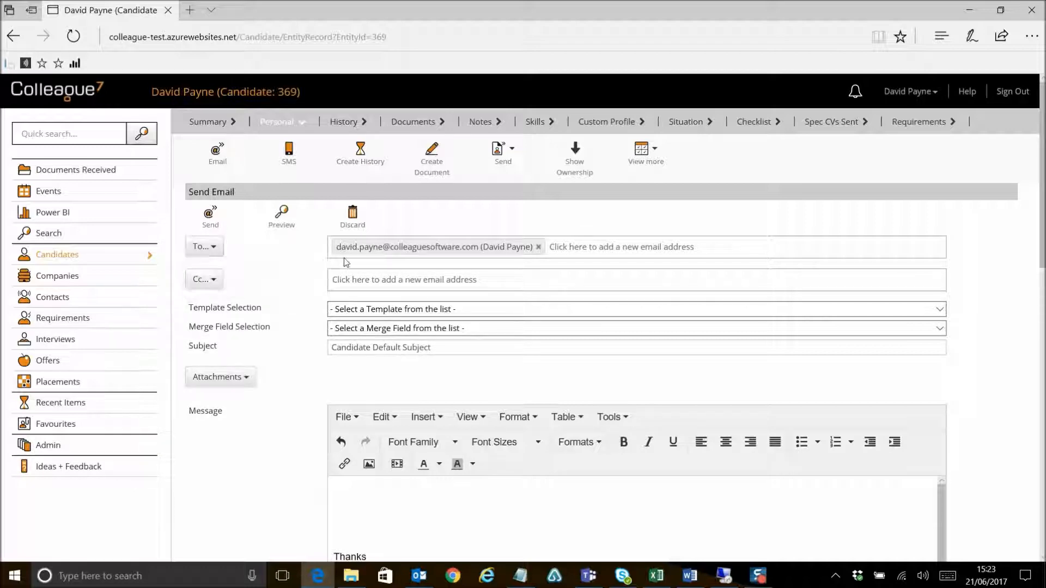
Step: Browse the email template list and the merge field list without choosing anything
{"action": "left_click", "coordinate": [409, 310]}
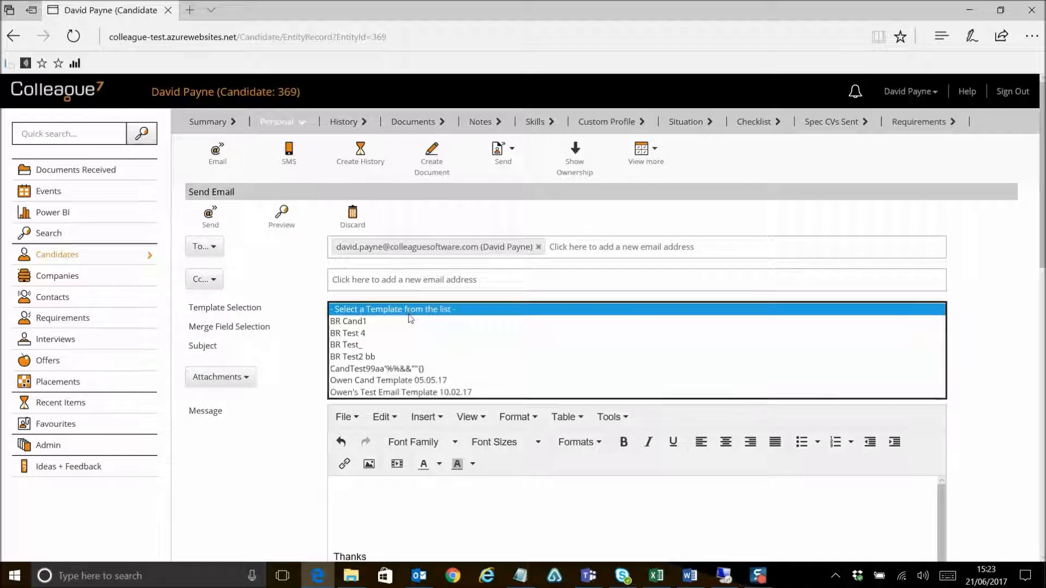
{"action": "left_click", "coordinate": [301, 319]}
{"action": "left_click", "coordinate": [376, 329]}
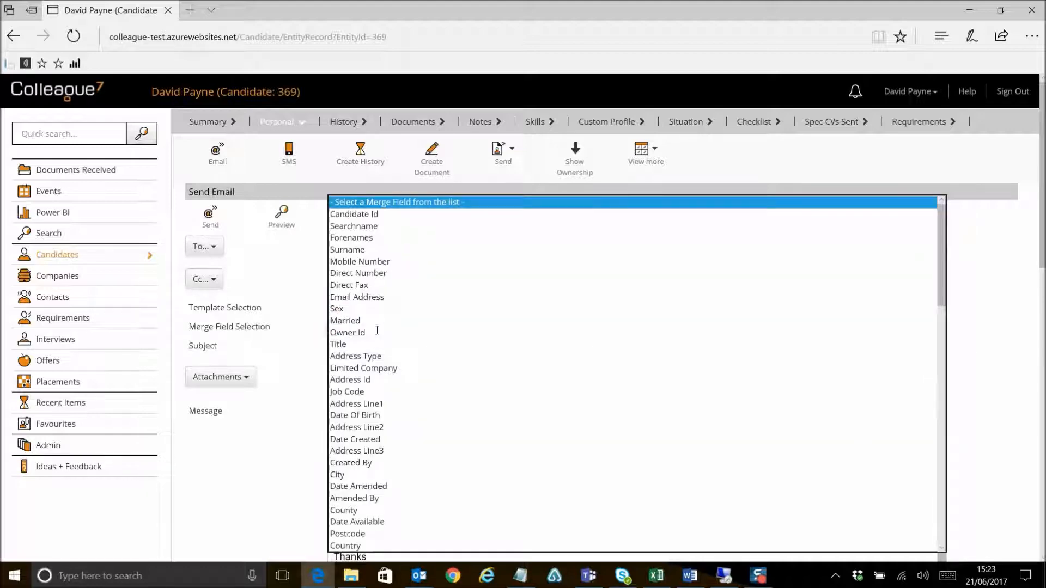
{"action": "left_click", "coordinate": [321, 245]}
Step: Write the greeting "Hi" in the message followed by the Forenames merge field and a comma
{"action": "left_click", "coordinate": [381, 489]}
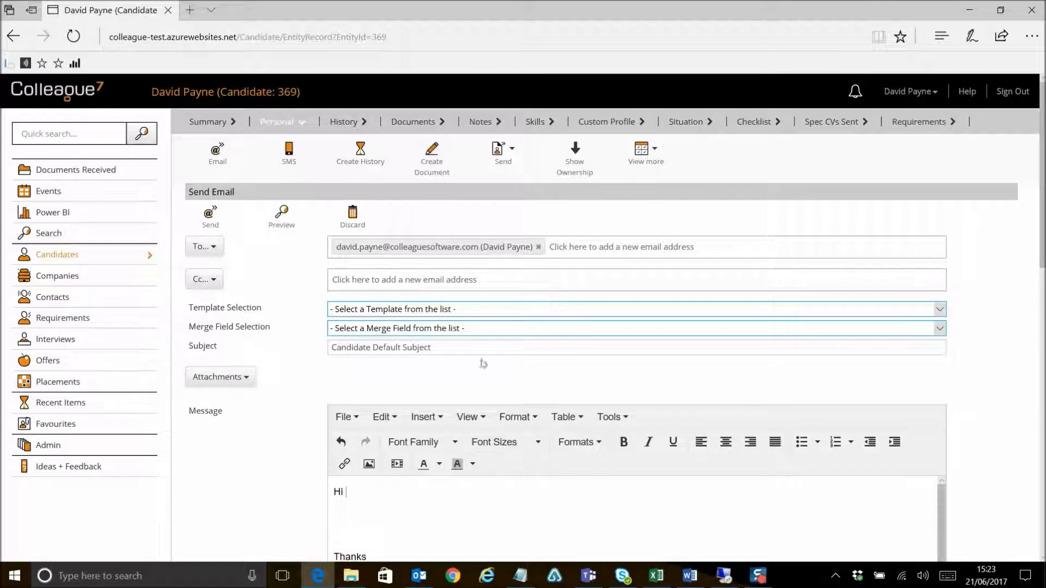
{"action": "left_click", "coordinate": [456, 330]}
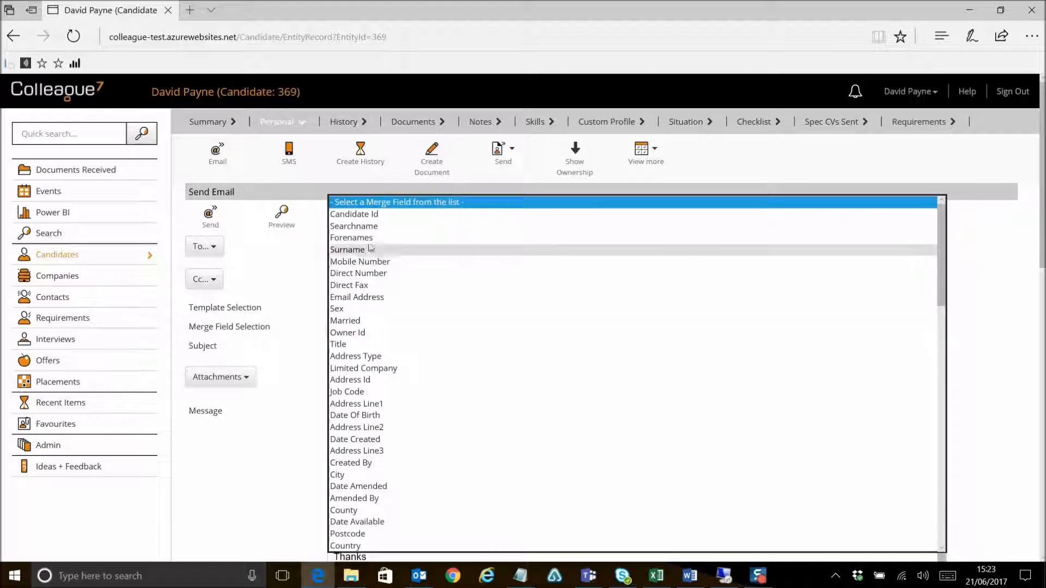
{"action": "left_click", "coordinate": [457, 304]}
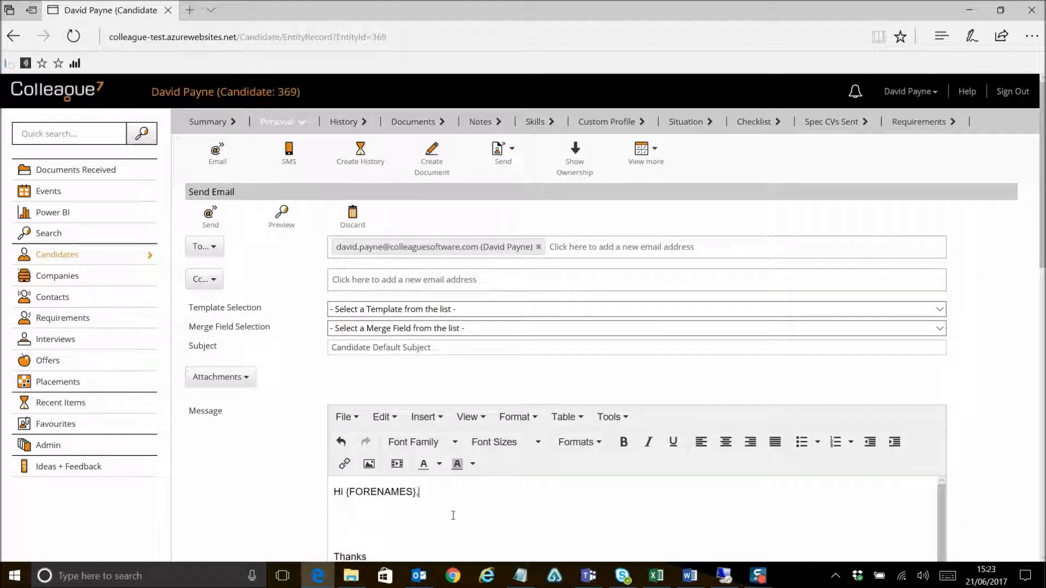
Step: Preview the merged email and close the preview, twice
{"action": "left_click", "coordinate": [281, 229]}
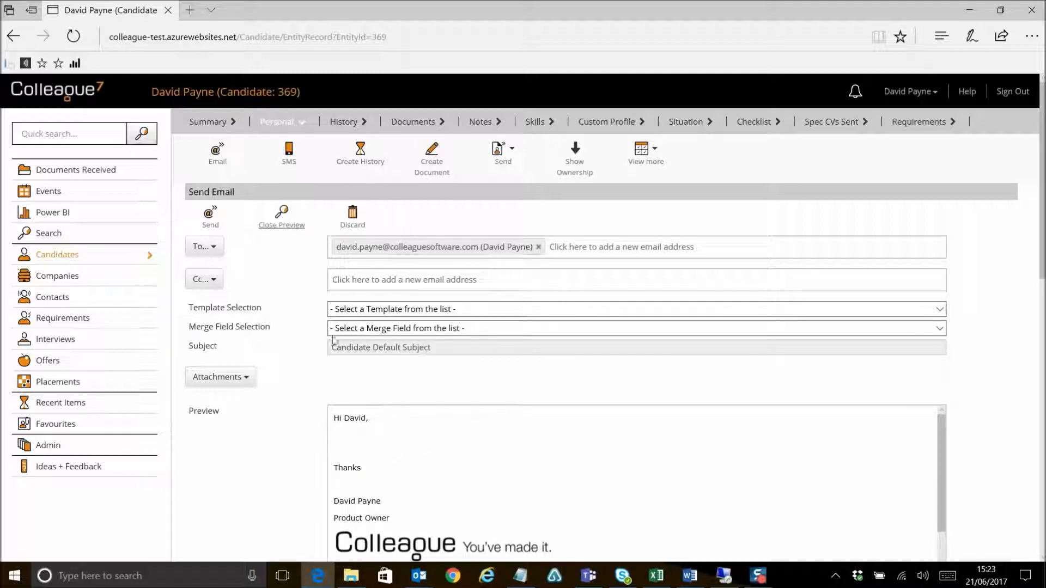
{"action": "left_click", "coordinate": [289, 228]}
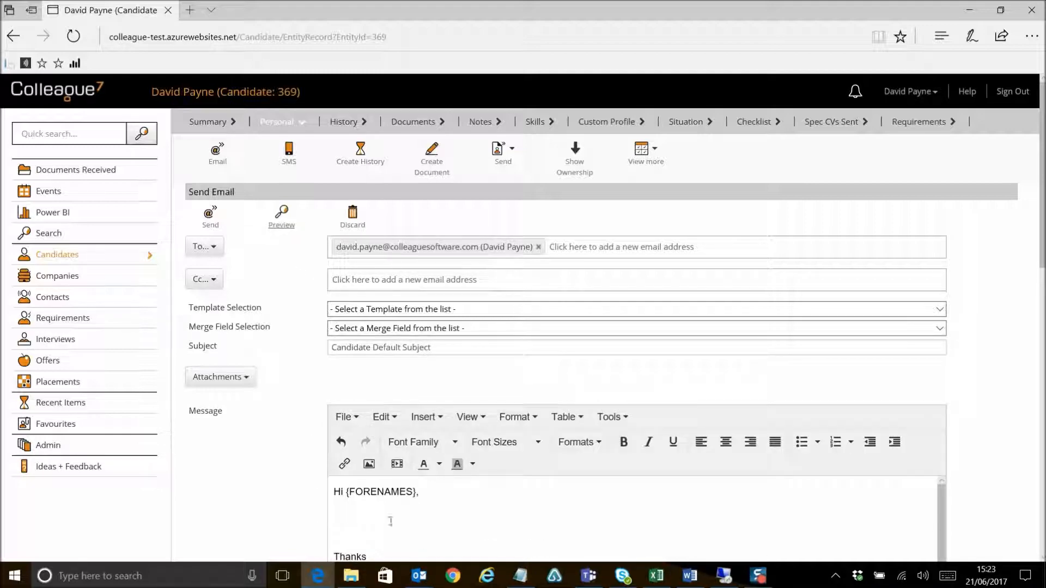
{"action": "left_click", "coordinate": [283, 228]}
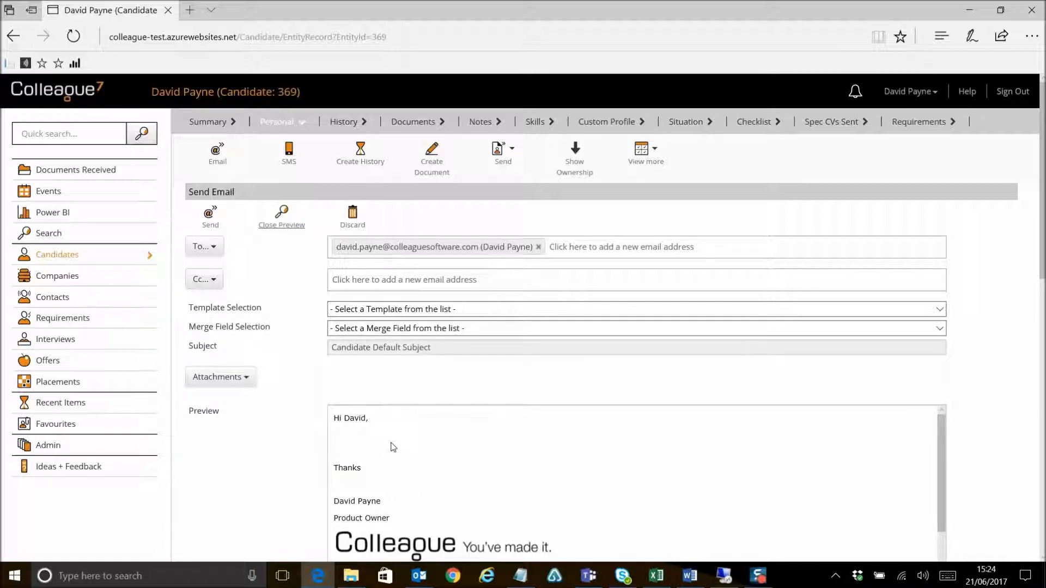
{"action": "left_click", "coordinate": [287, 227]}
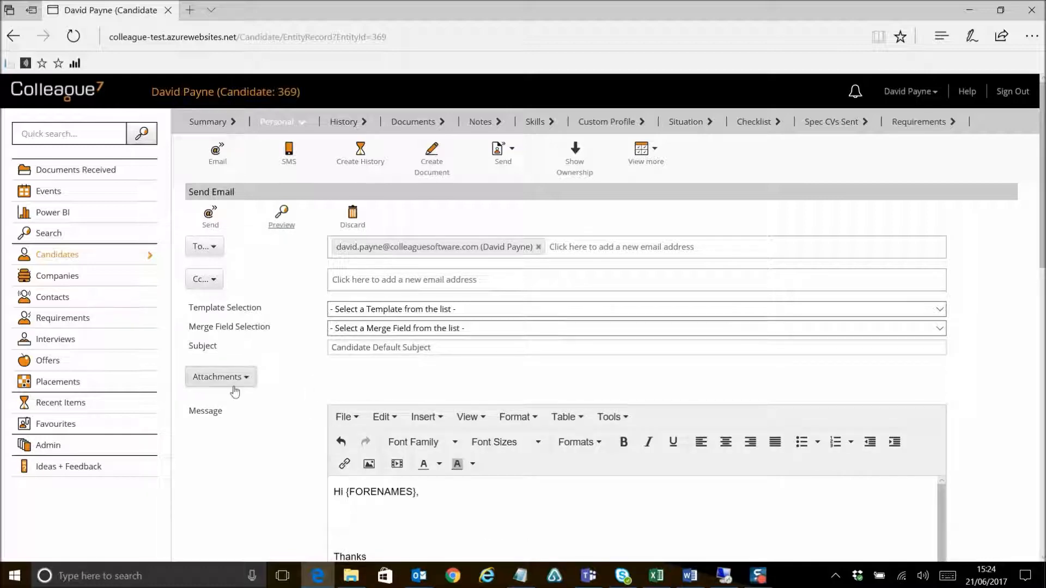
{"action": "left_click", "coordinate": [231, 385]}
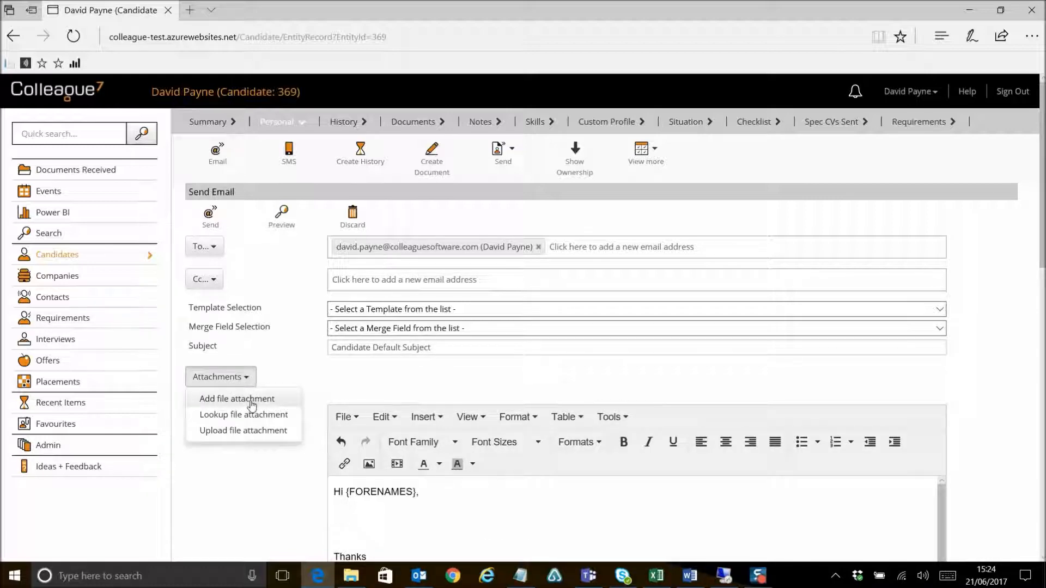
{"action": "left_click", "coordinate": [251, 404]}
{"action": "left_click", "coordinate": [388, 367]}
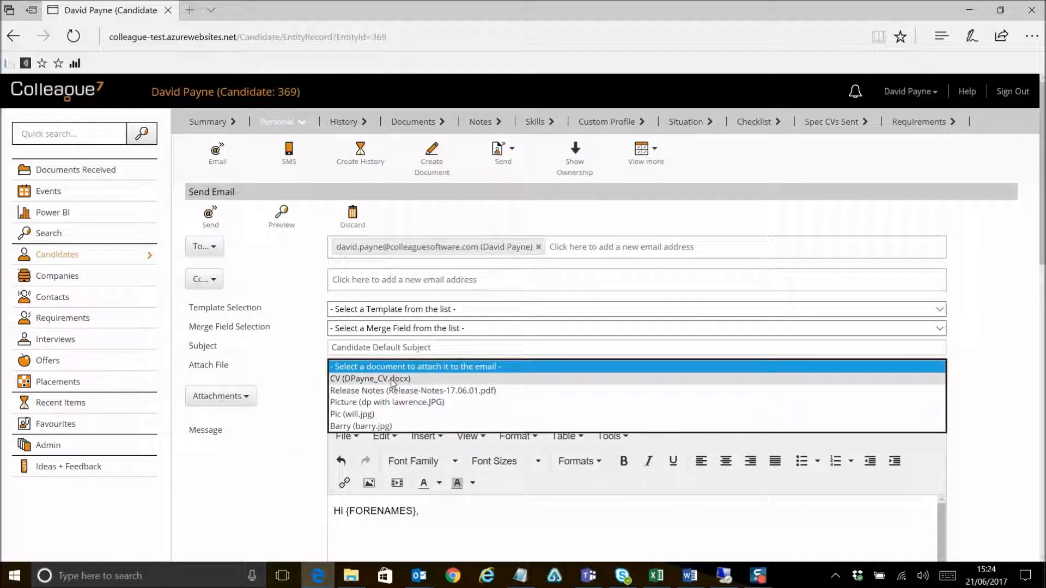
{"action": "left_click", "coordinate": [391, 380]}
Step: Look up a file attachment by searching records for "colleague" and selecting Colleague Software Limited
{"action": "left_click", "coordinate": [245, 397]}
{"action": "left_click", "coordinate": [249, 435]}
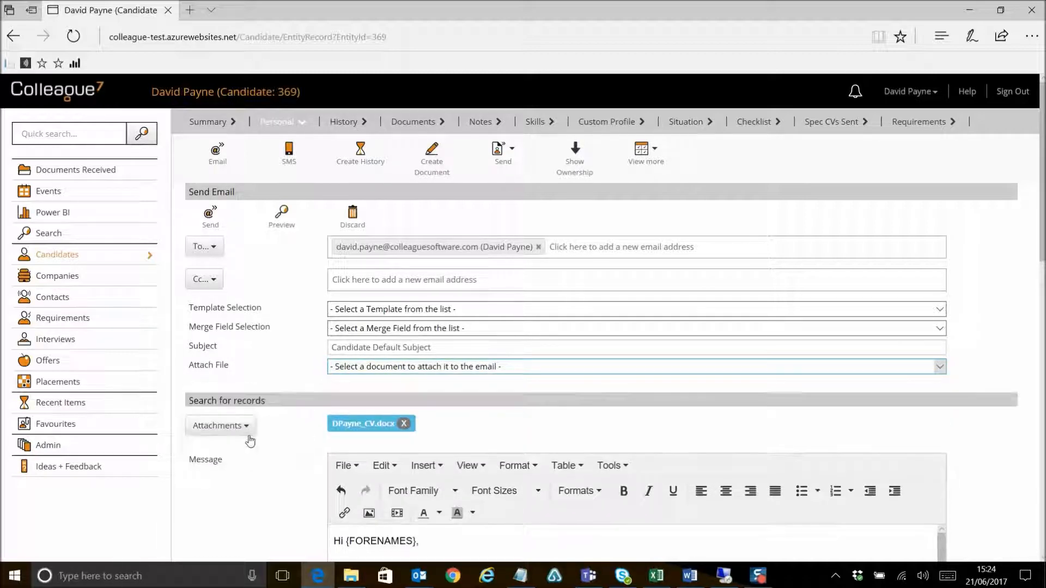
{"action": "left_click", "coordinate": [389, 435]}
{"action": "type", "text": "colleague"}
{"action": "left_click", "coordinate": [504, 433]}
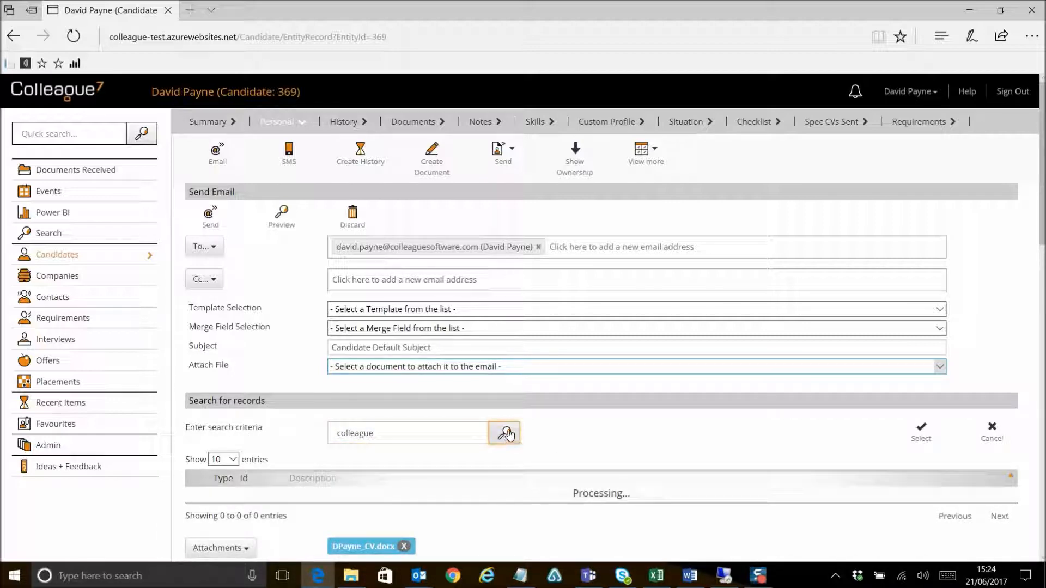
{"action": "scroll", "coordinate": [369, 490], "scroll_direction": "down", "scroll_amount": 2}
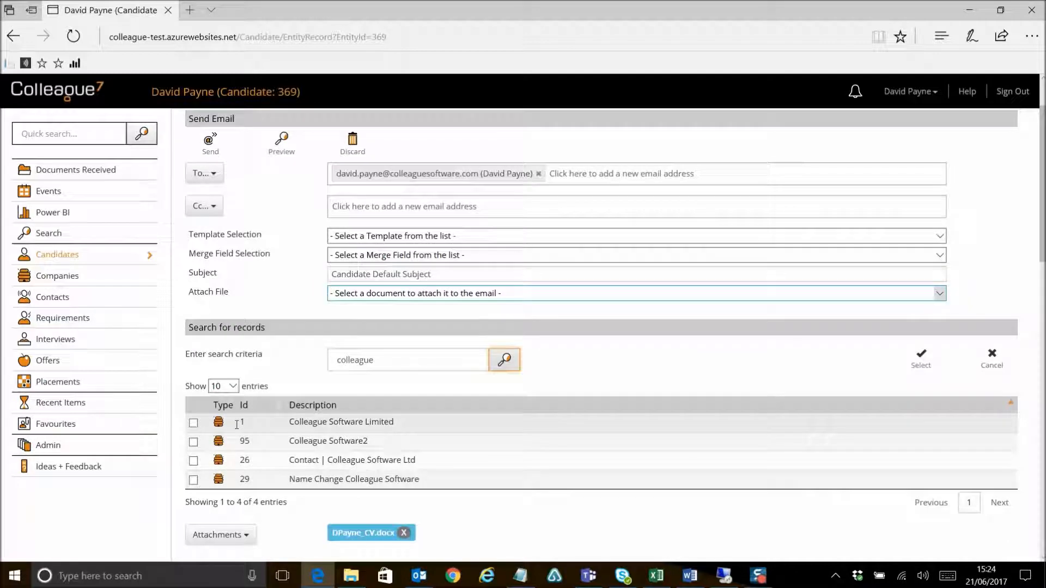
{"action": "left_click", "coordinate": [194, 424]}
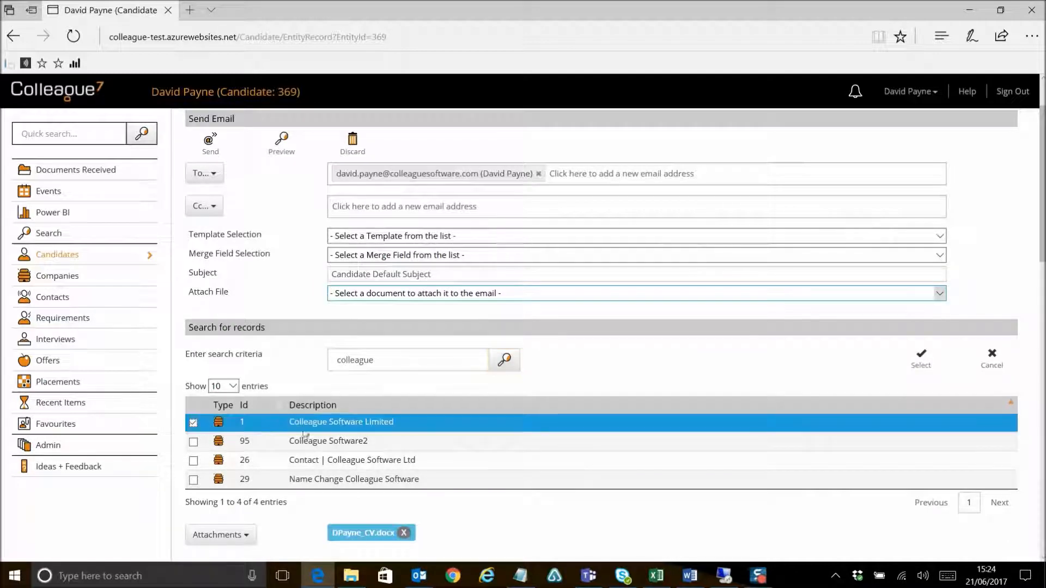
{"action": "left_click", "coordinate": [929, 368]}
Step: Attach that record's Terms of Business document to the email
{"action": "left_click", "coordinate": [438, 294]}
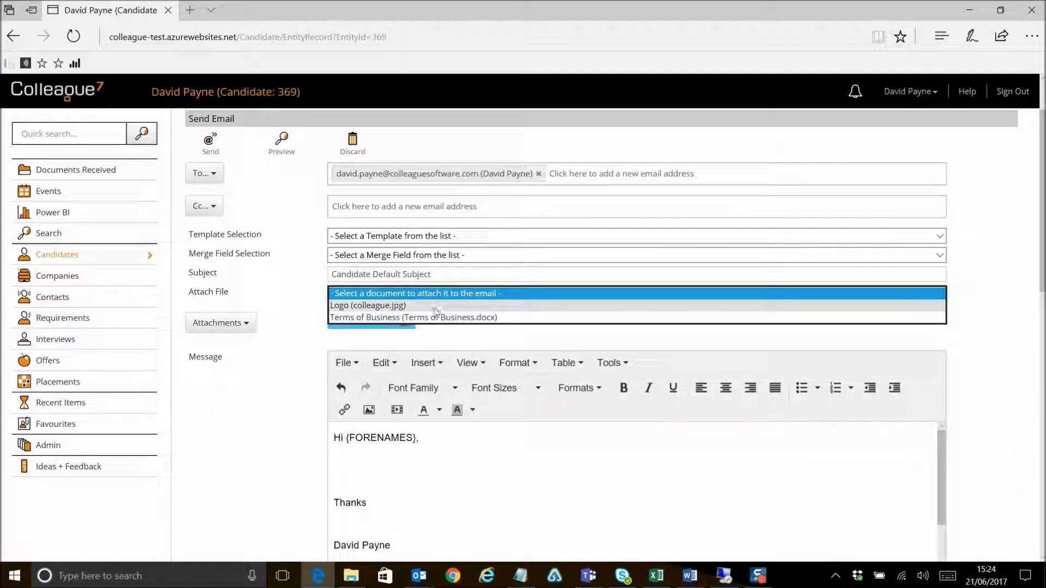
{"action": "left_click", "coordinate": [435, 316]}
{"action": "left_click", "coordinate": [233, 327]}
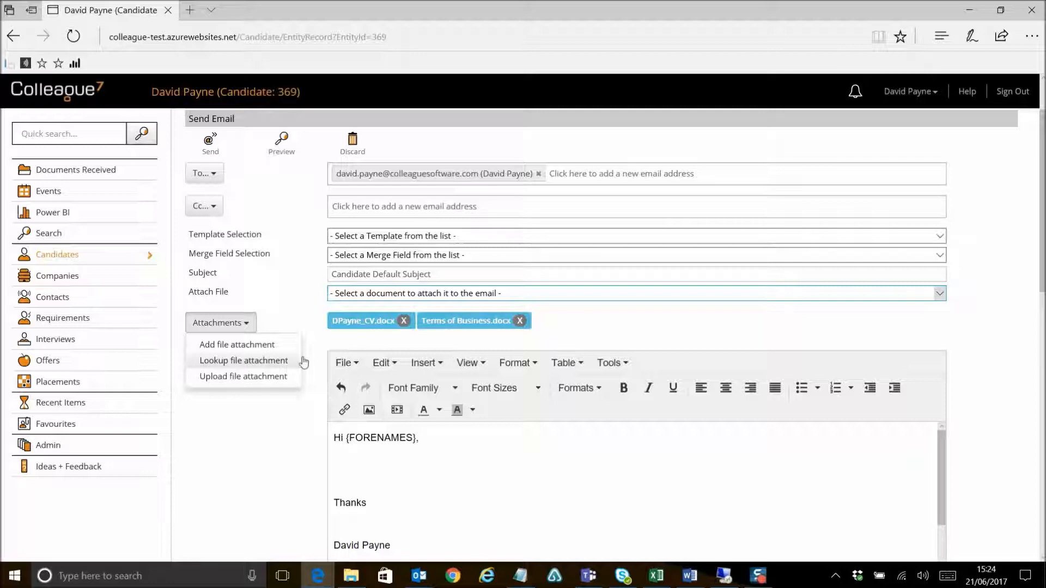
{"action": "left_click", "coordinate": [318, 347]}
Step: Open the upload file attachment dialog, cancel it, and discard the email
{"action": "left_click", "coordinate": [246, 327]}
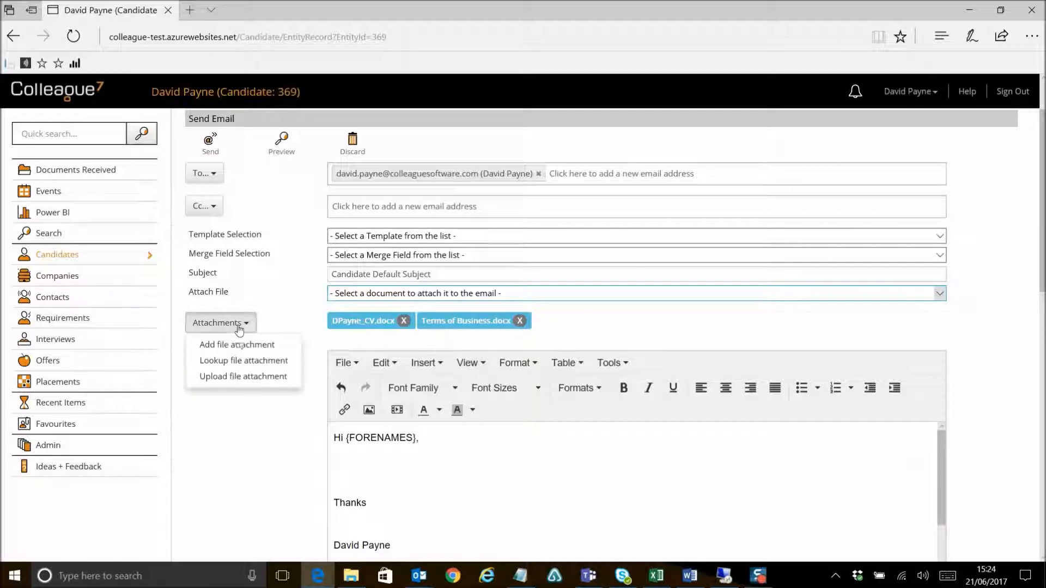
{"action": "left_click", "coordinate": [231, 379]}
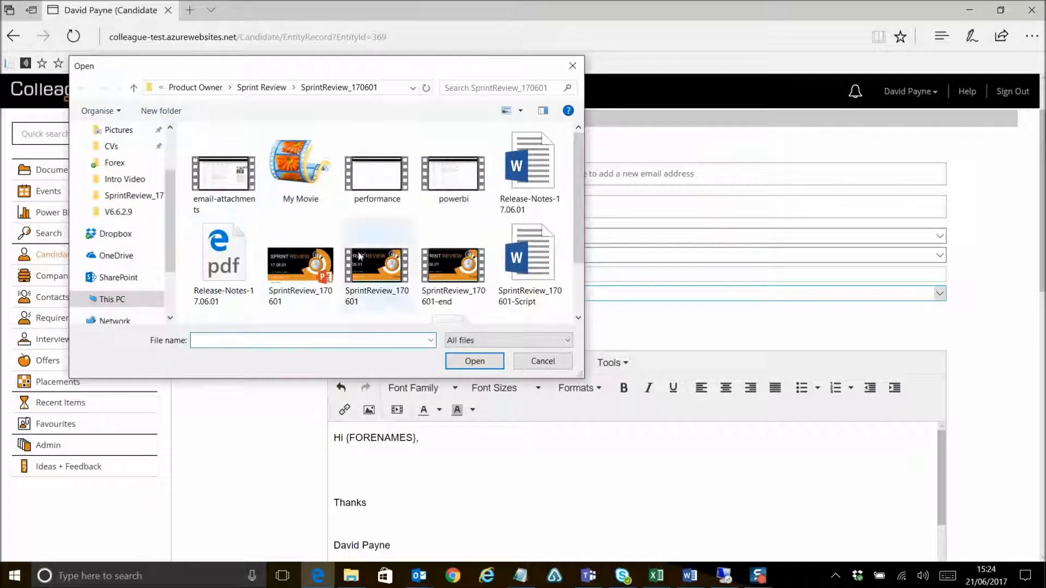
{"action": "key", "text": "Escape"}
{"action": "scroll", "coordinate": [306, 390], "scroll_direction": "up", "scroll_amount": 2}
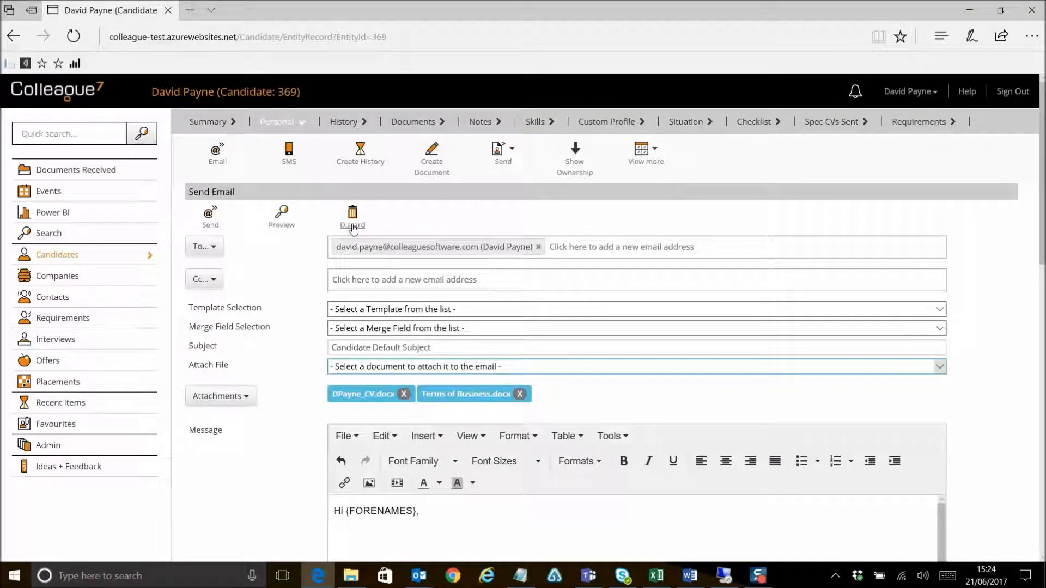
{"action": "left_click", "coordinate": [352, 225]}
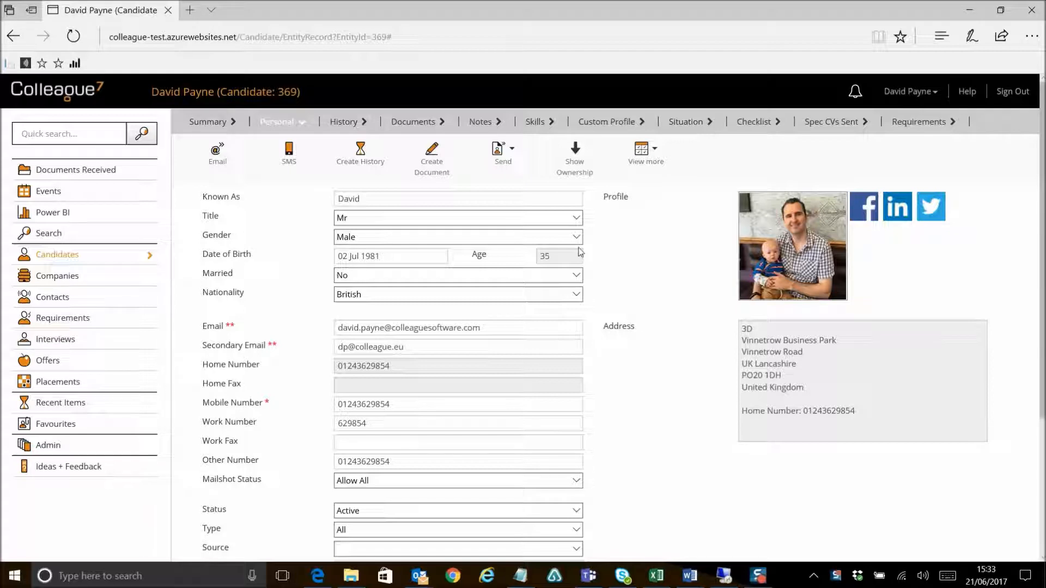
Step: Create a new document for the candidate with the text "HI {FORENAMES}," using the Forenames merge field
{"action": "left_click", "coordinate": [435, 168]}
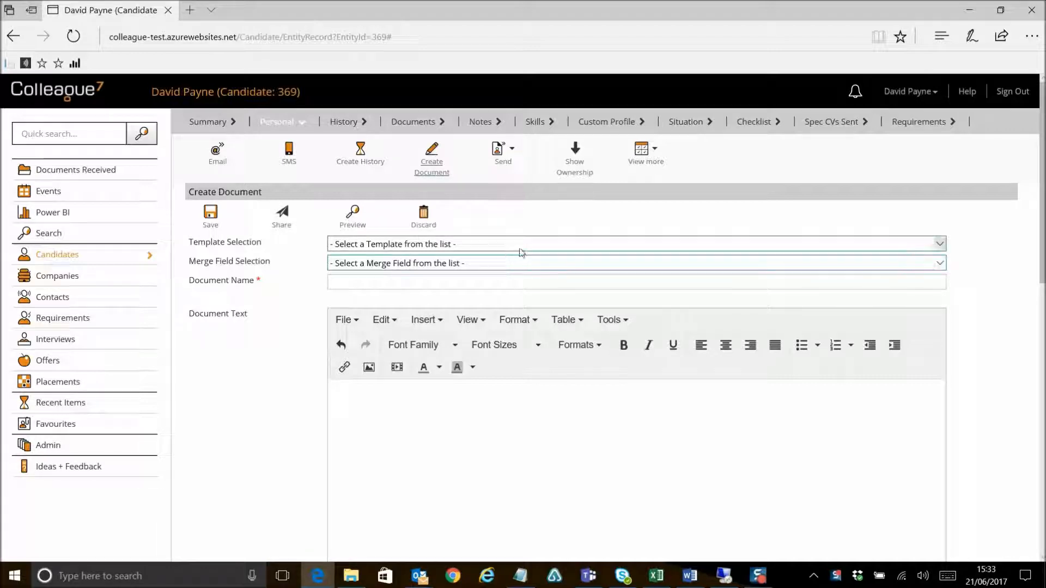
{"action": "left_click", "coordinate": [395, 247]}
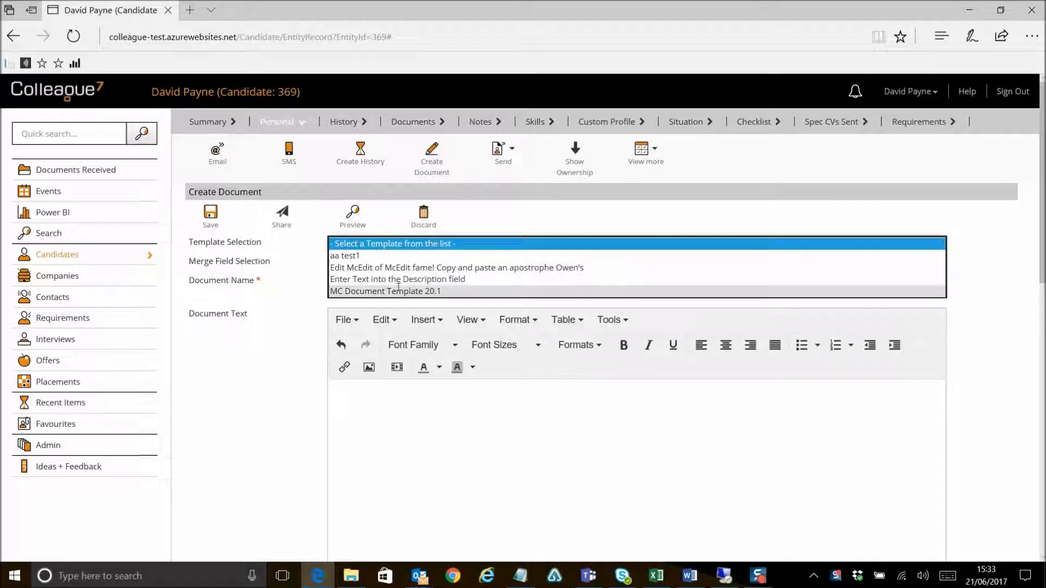
{"action": "left_click", "coordinate": [296, 300]}
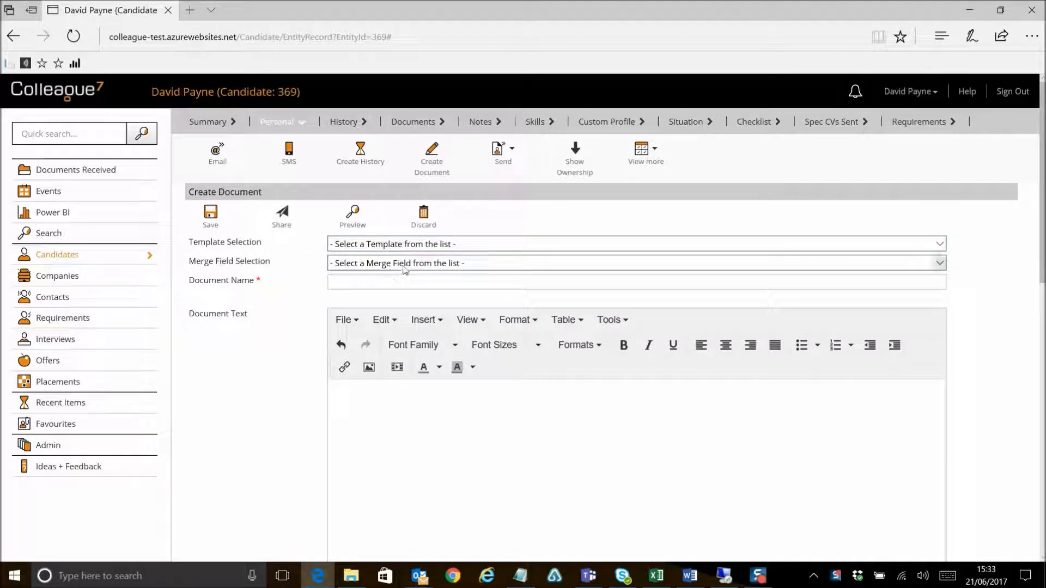
{"action": "left_click", "coordinate": [425, 265]}
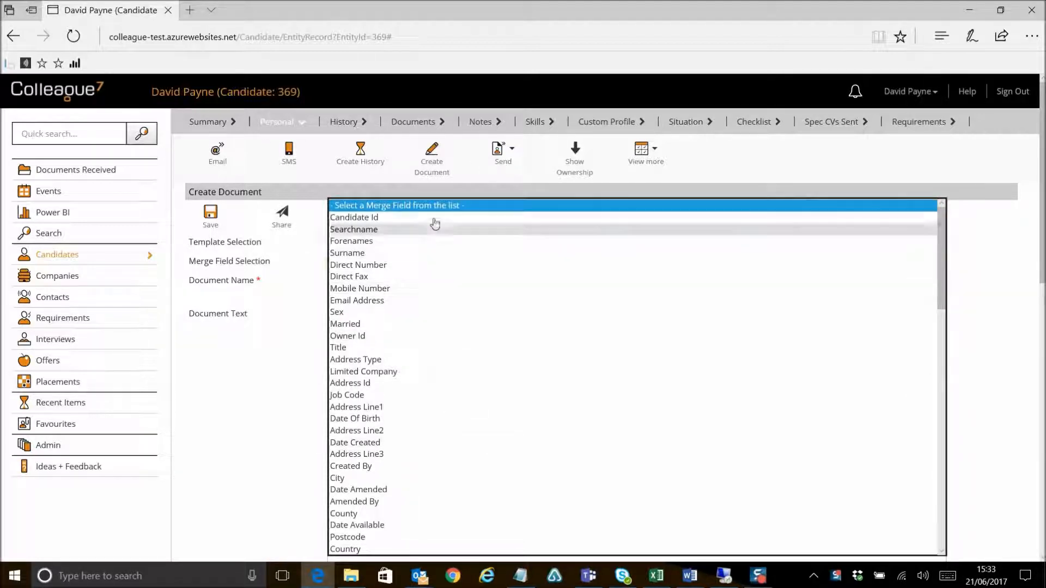
{"action": "left_click", "coordinate": [273, 394]}
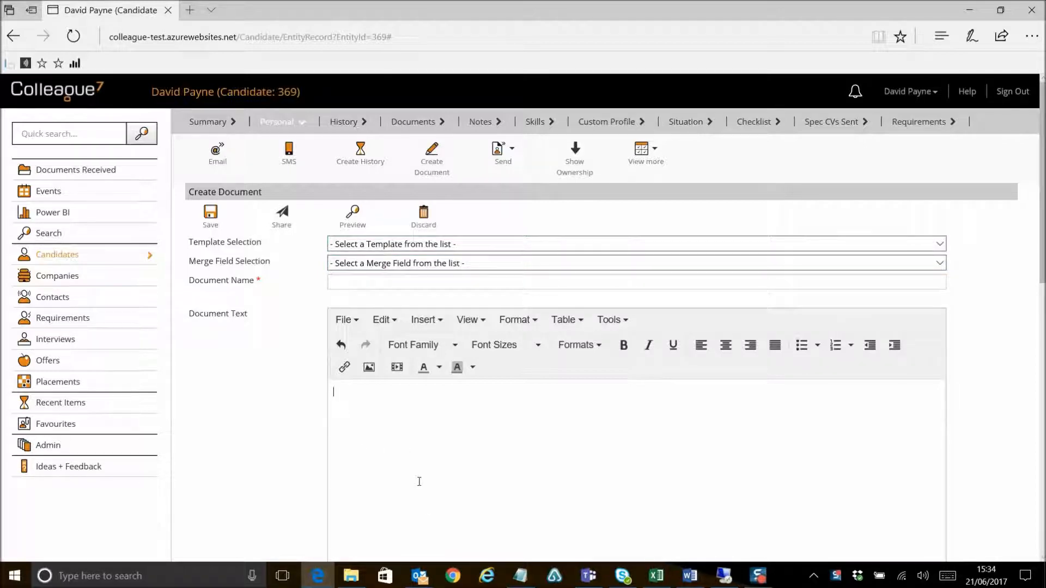
{"action": "left_click", "coordinate": [419, 263]}
{"action": "left_click", "coordinate": [388, 240]}
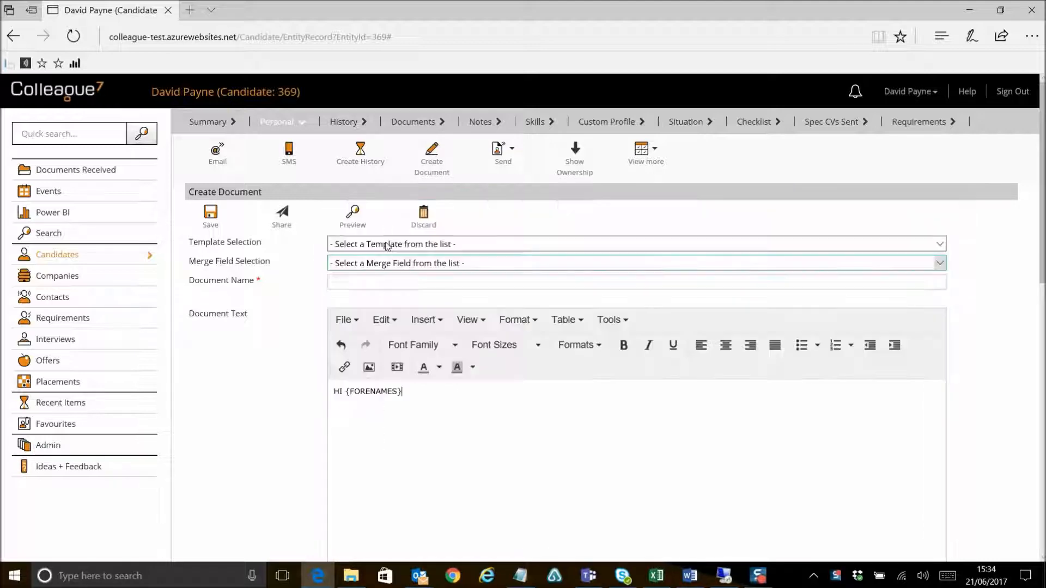
{"action": "type", "text": ","}
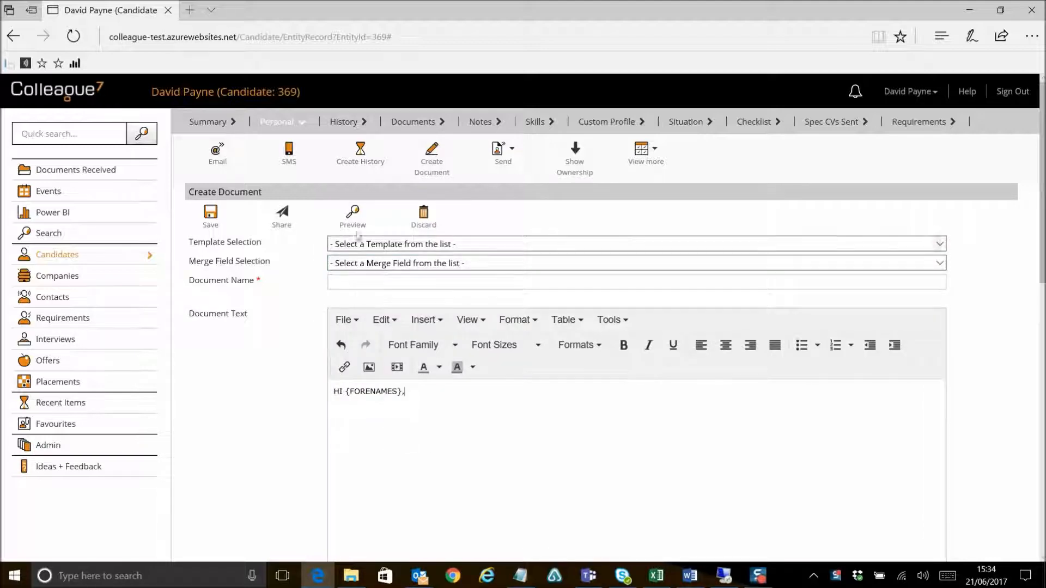
Step: Preview the merged document and close the preview
{"action": "left_click", "coordinate": [354, 225]}
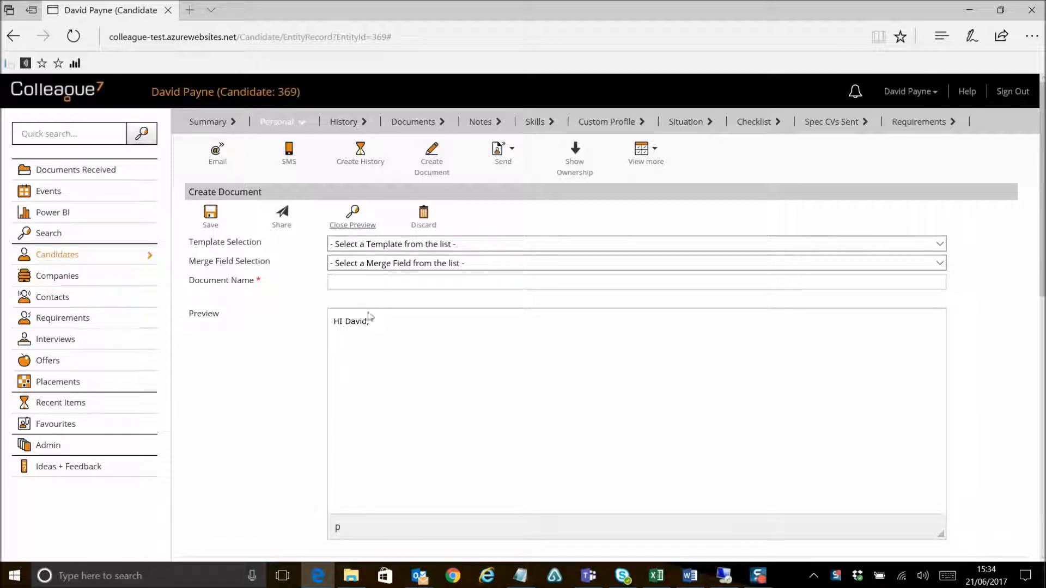
{"action": "left_click", "coordinate": [353, 225]}
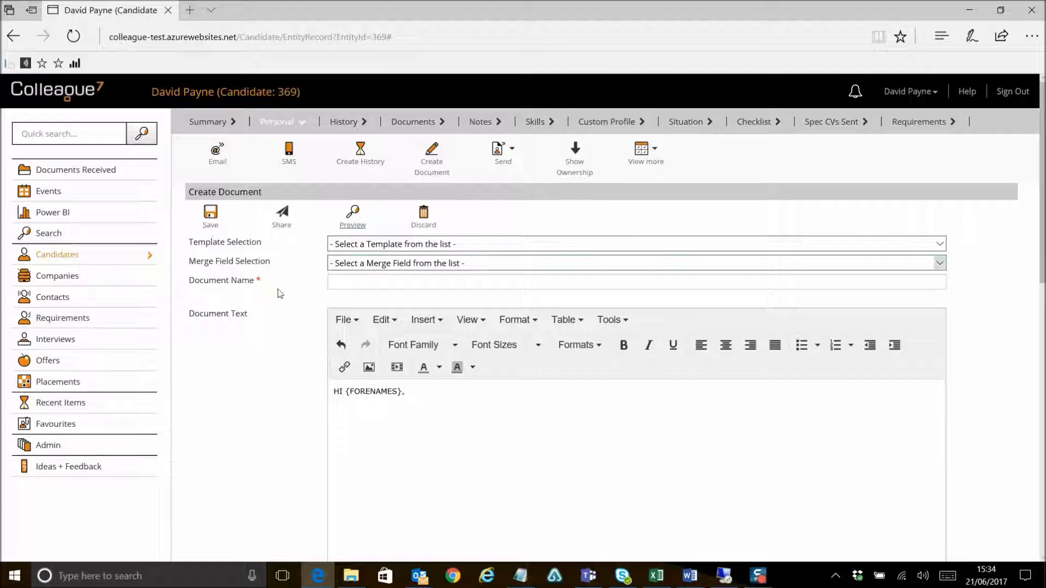
Step: Name the new document Example Document
{"action": "left_click", "coordinate": [352, 282]}
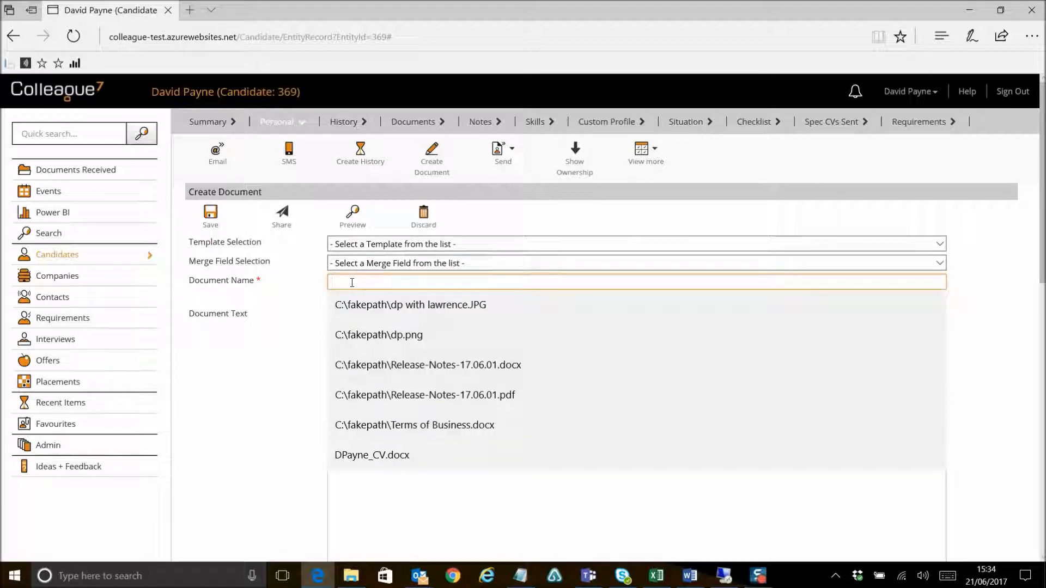
{"action": "type", "text": "Example Docu"}
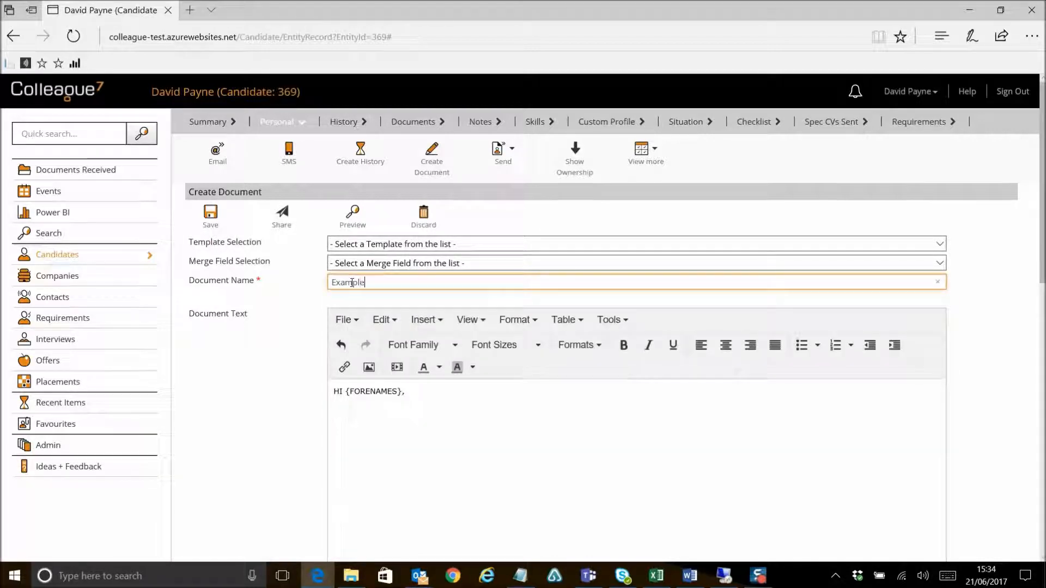
{"action": "type", "text": "ment"}
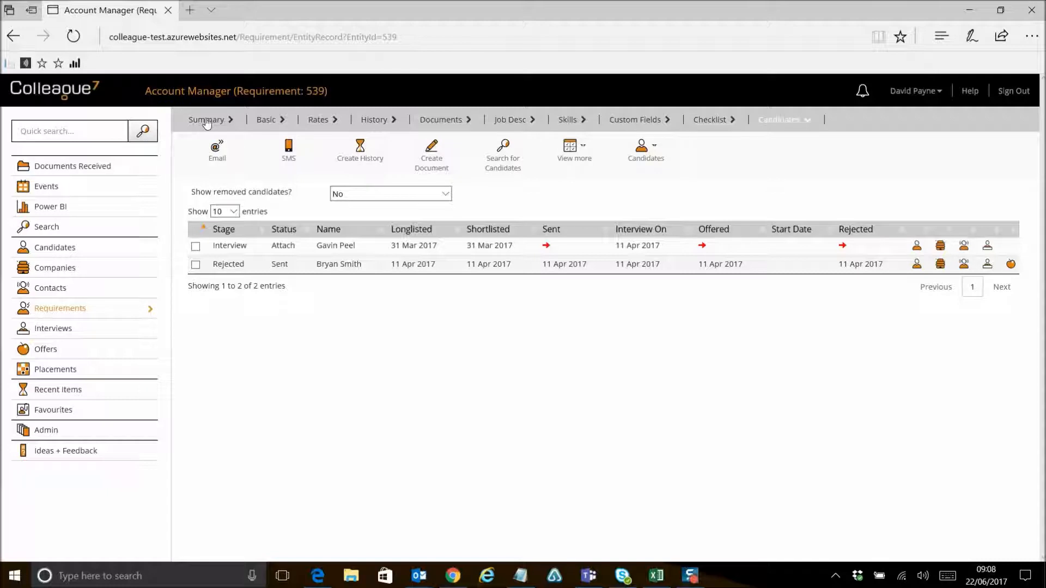
Step: Browse the Account Manager requirement's Basic, History and Rates tabs
{"action": "left_click", "coordinate": [267, 120]}
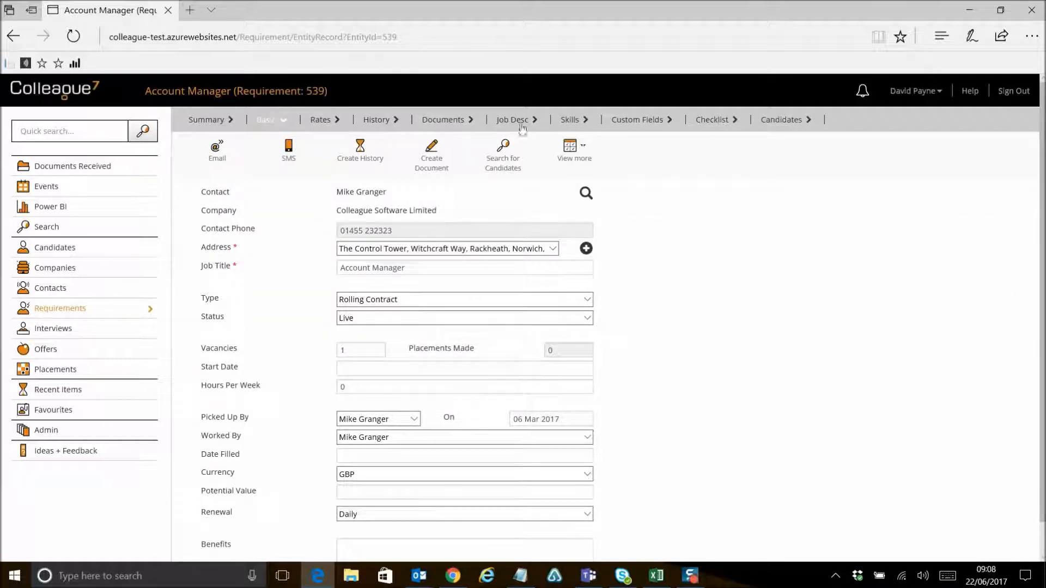
{"action": "left_click", "coordinate": [368, 123]}
{"action": "left_click", "coordinate": [272, 125]}
{"action": "left_click", "coordinate": [320, 124]}
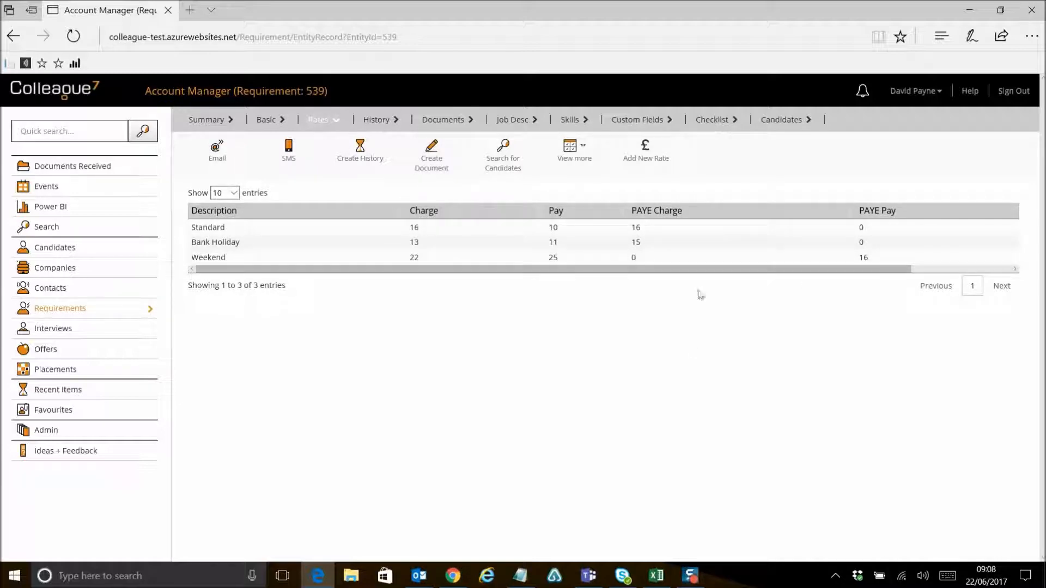
{"action": "left_click", "coordinate": [267, 120]}
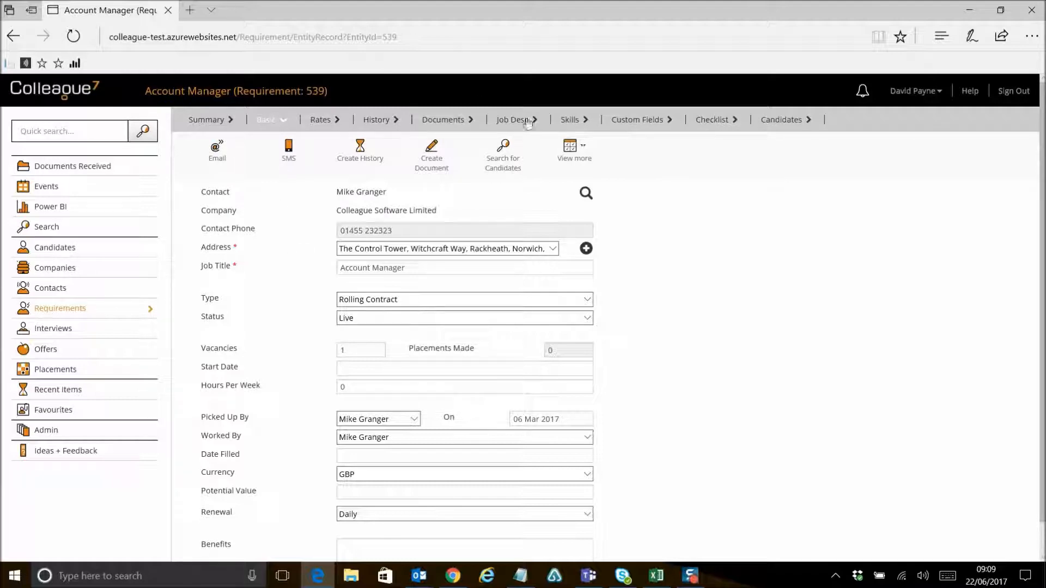
Step: Longlist a candidate on the requirement by looking them up by surname and forename and selecting the result
{"action": "left_click", "coordinate": [775, 121]}
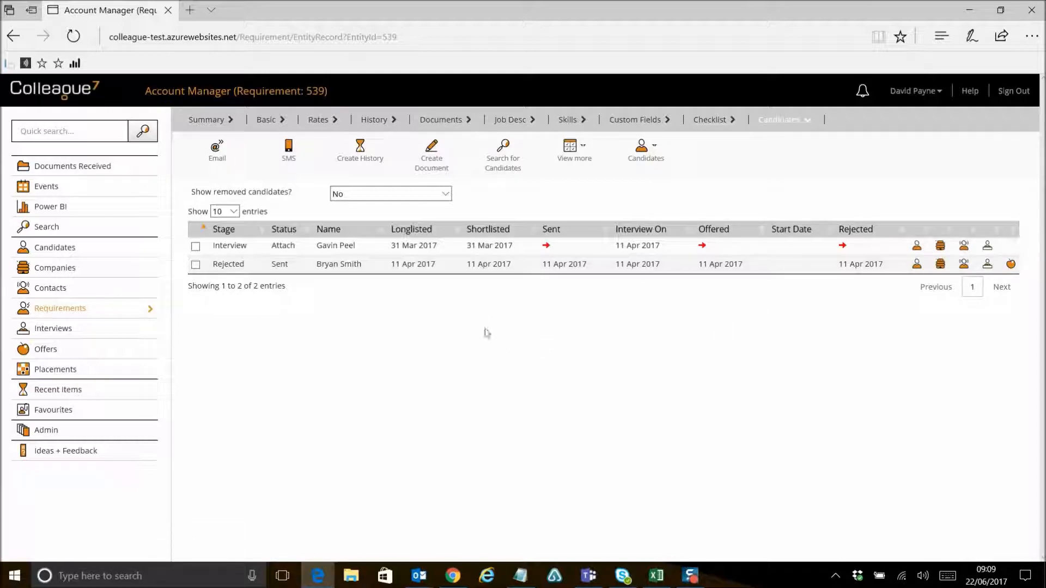
{"action": "left_click", "coordinate": [641, 163]}
{"action": "left_click", "coordinate": [658, 179]}
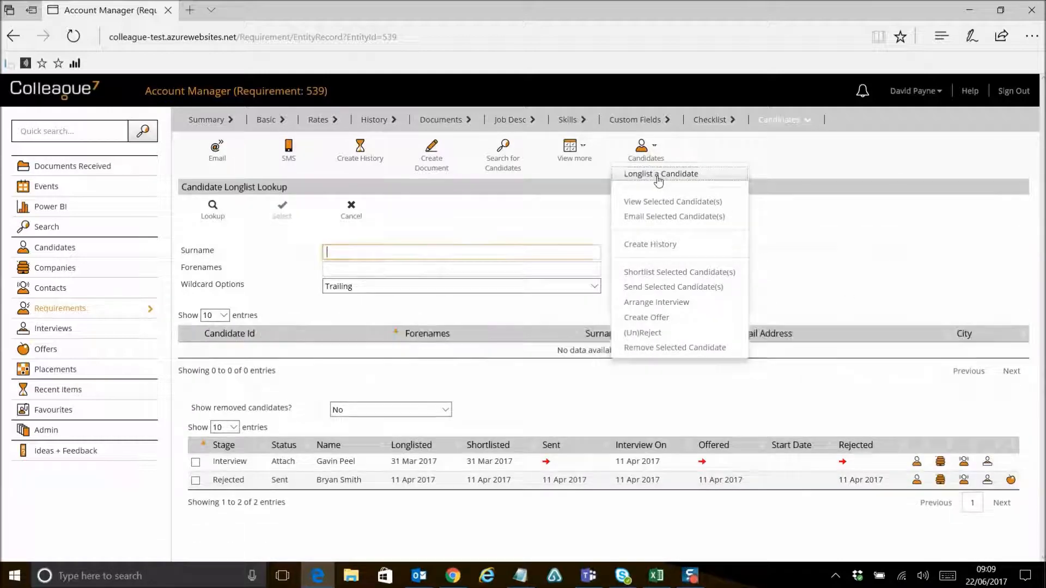
{"action": "type", "text": "payne"}
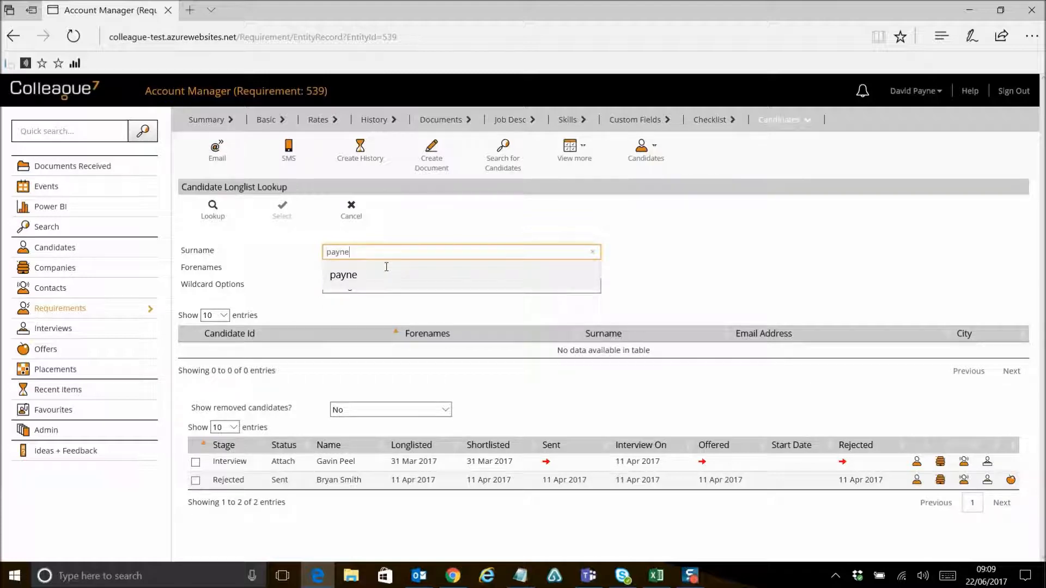
{"action": "key", "text": "Tab"}
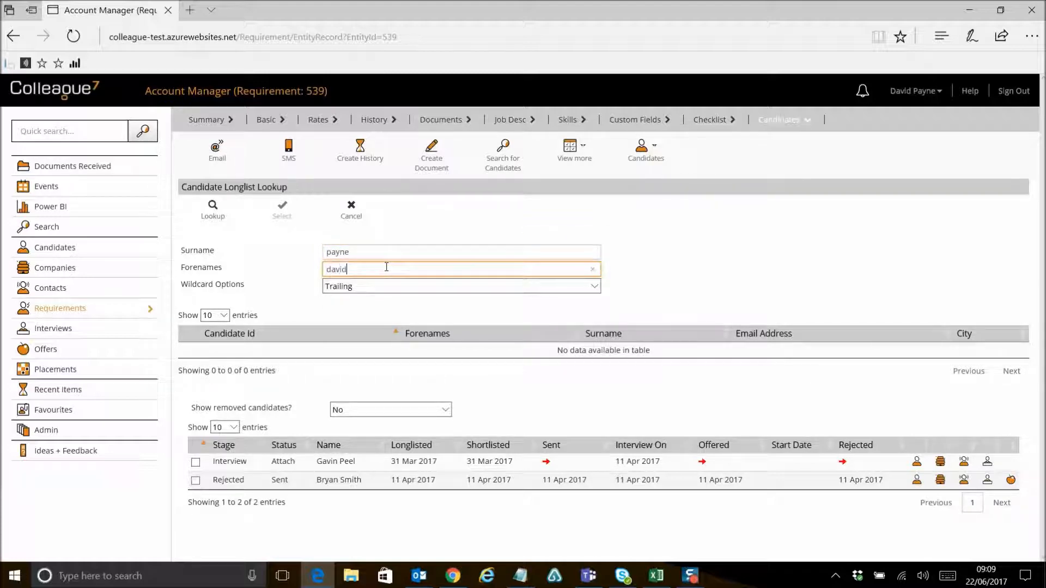
{"action": "left_click", "coordinate": [212, 208]}
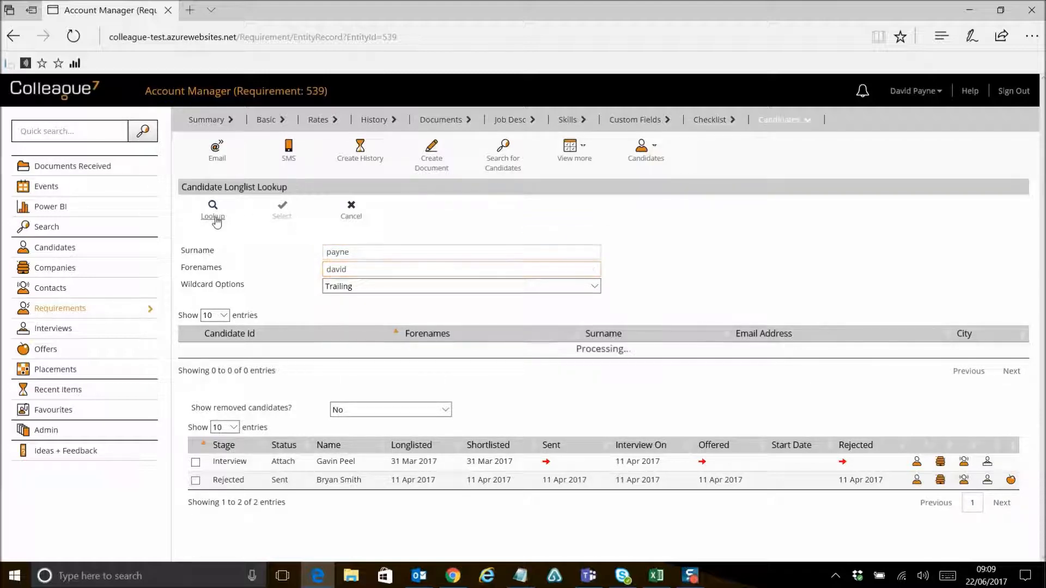
{"action": "left_click", "coordinate": [253, 352]}
{"action": "left_click", "coordinate": [283, 209]}
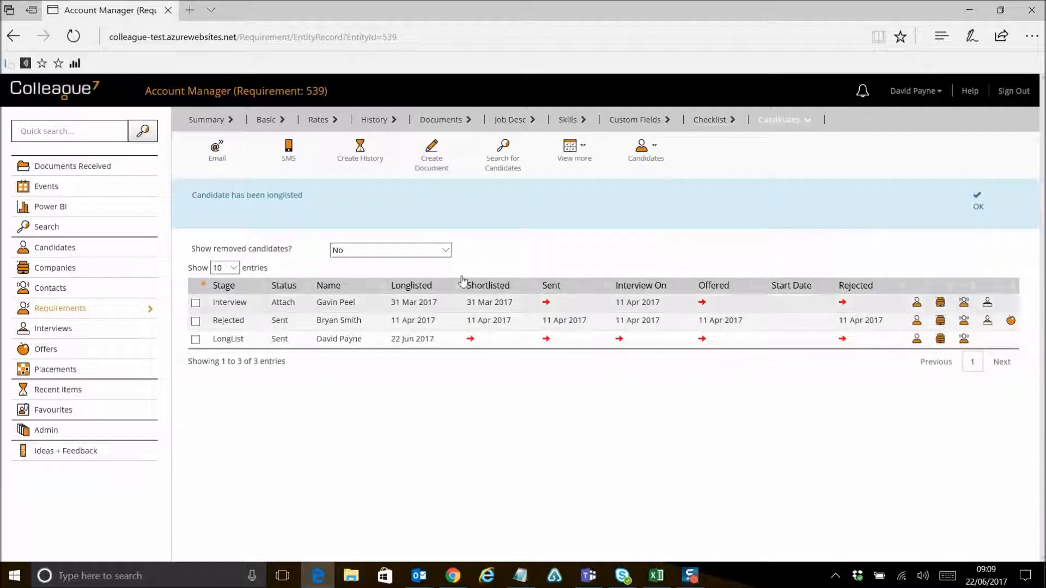
{"action": "left_click", "coordinate": [975, 206]}
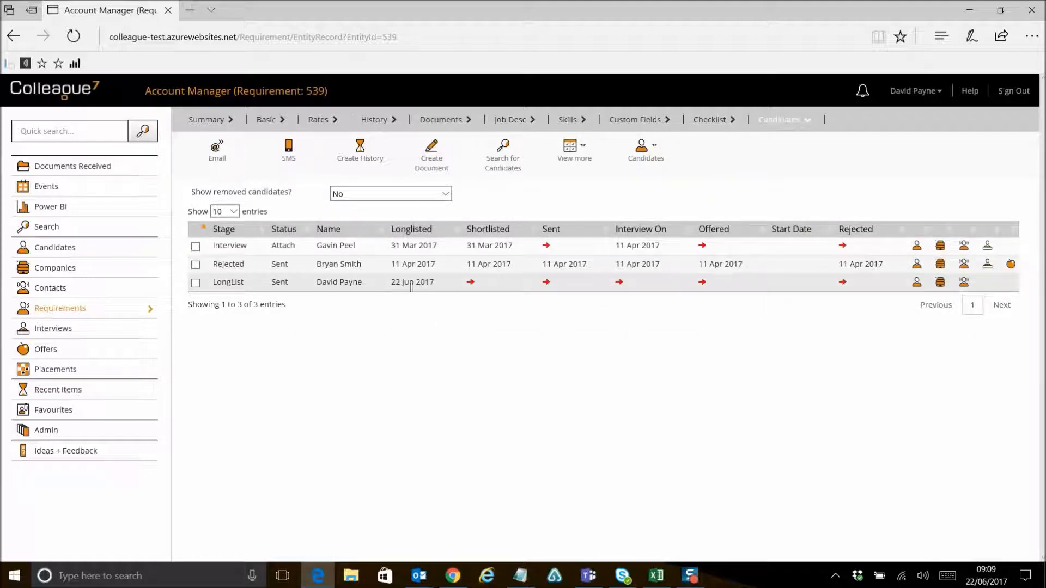
Step: Shortlist the newly longlisted candidate on the requirement and confirm
{"action": "left_click", "coordinate": [470, 282]}
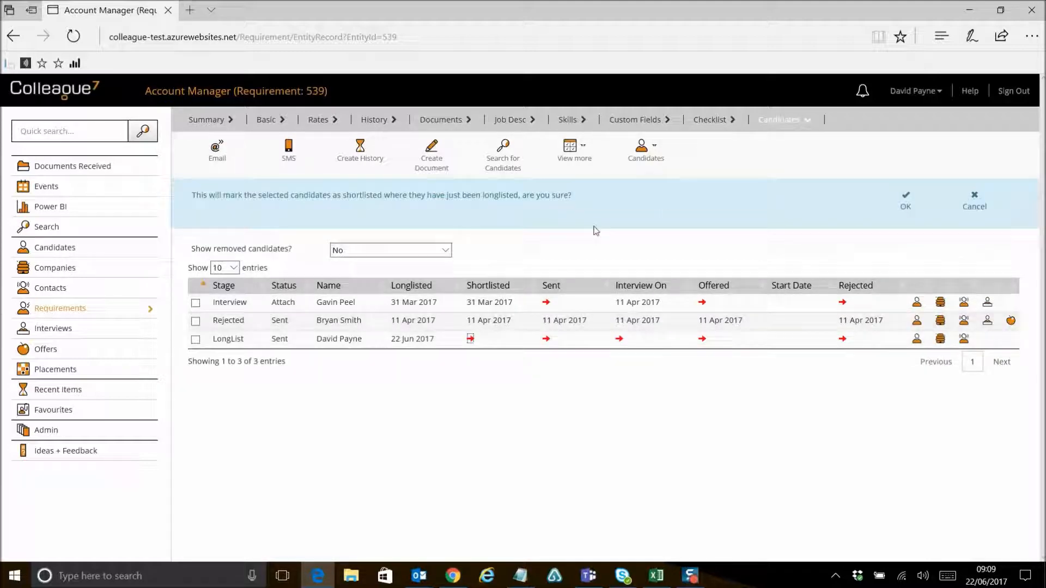
{"action": "left_click", "coordinate": [905, 214]}
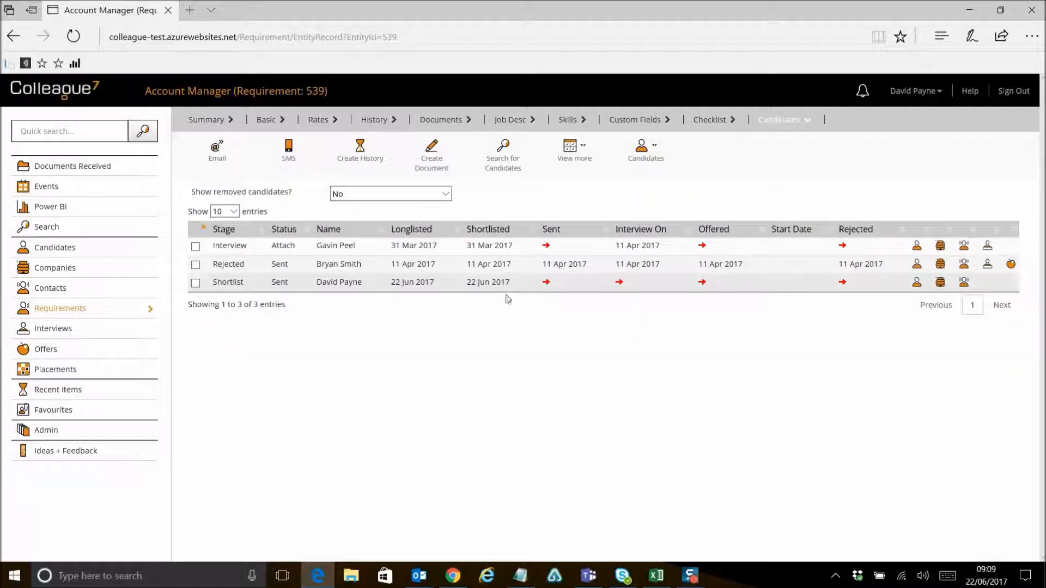
Step: Start marking the candidate as sent, drafting the email from the Speculative CV Send template
{"action": "left_click", "coordinate": [546, 282]}
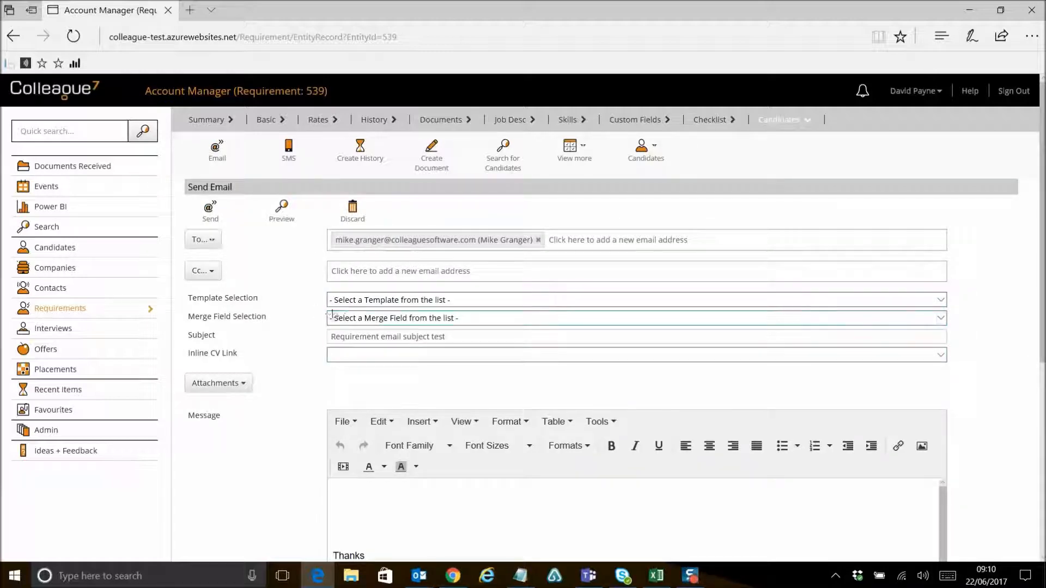
{"action": "left_click", "coordinate": [365, 301]}
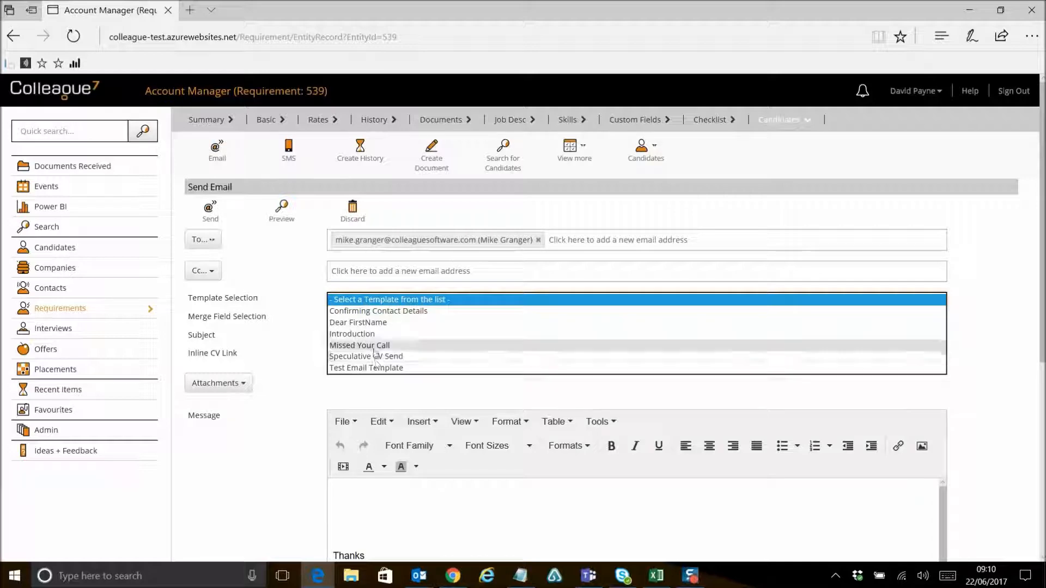
{"action": "left_click", "coordinate": [376, 356]}
{"action": "left_click", "coordinate": [391, 546]}
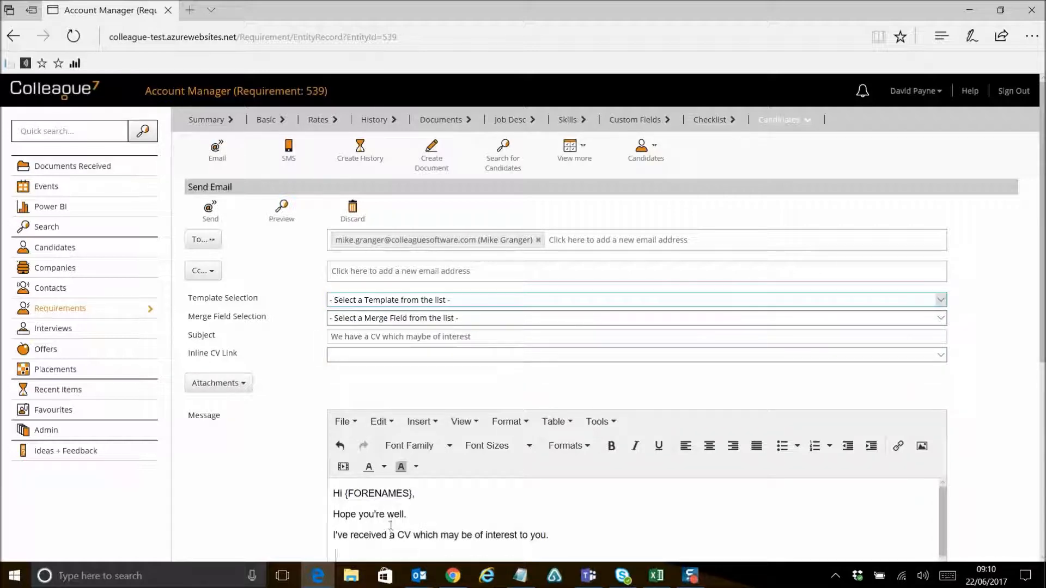
Step: Insert an inline CV link to the candidate's Release Notes document and tidy the spacing before the link
{"action": "left_click", "coordinate": [359, 355]}
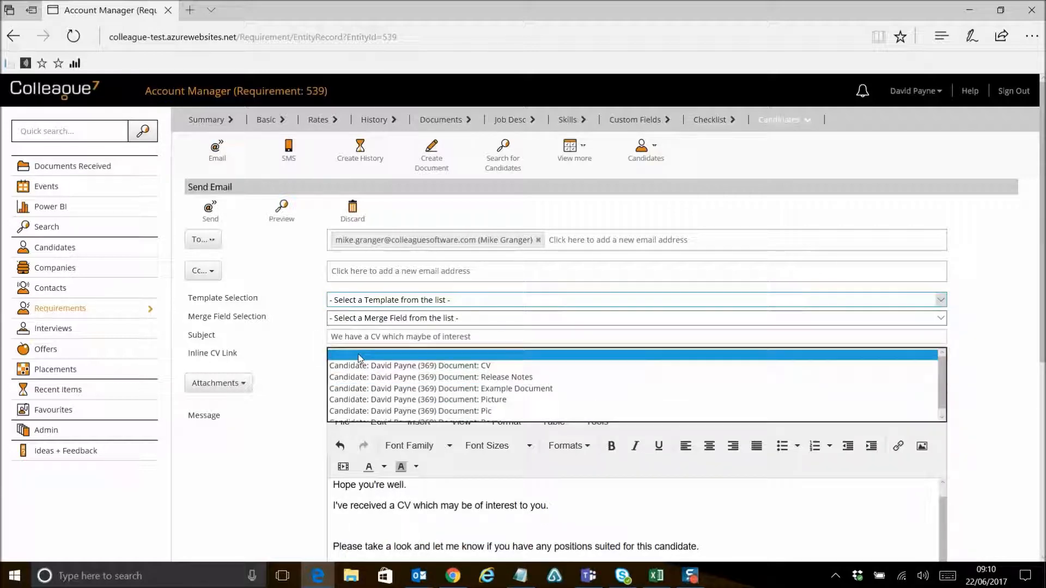
{"action": "left_click", "coordinate": [418, 378]}
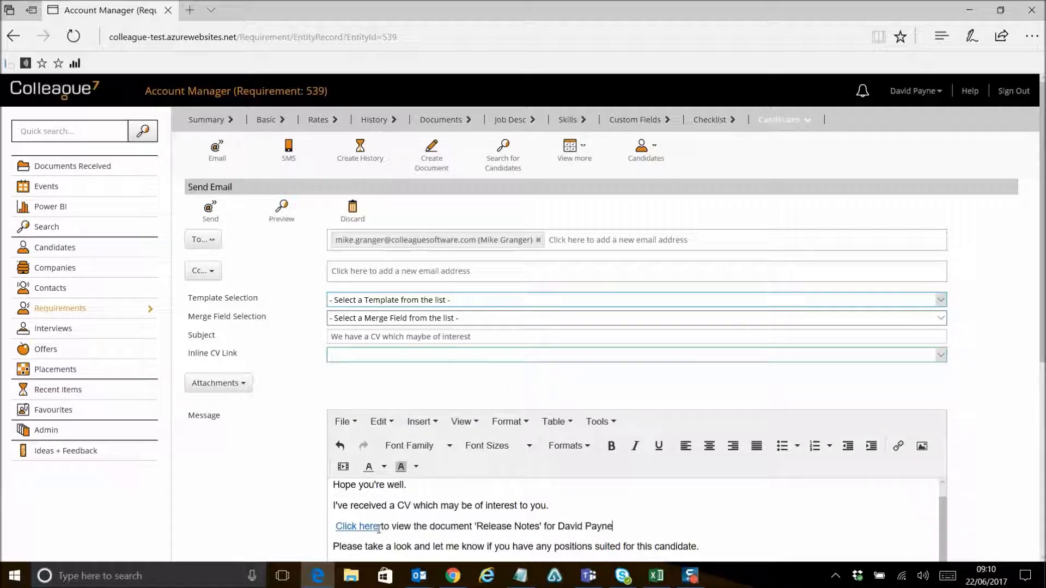
{"action": "left_click", "coordinate": [336, 527]}
{"action": "key", "text": "BackSpace"}
{"action": "left_click", "coordinate": [621, 524]}
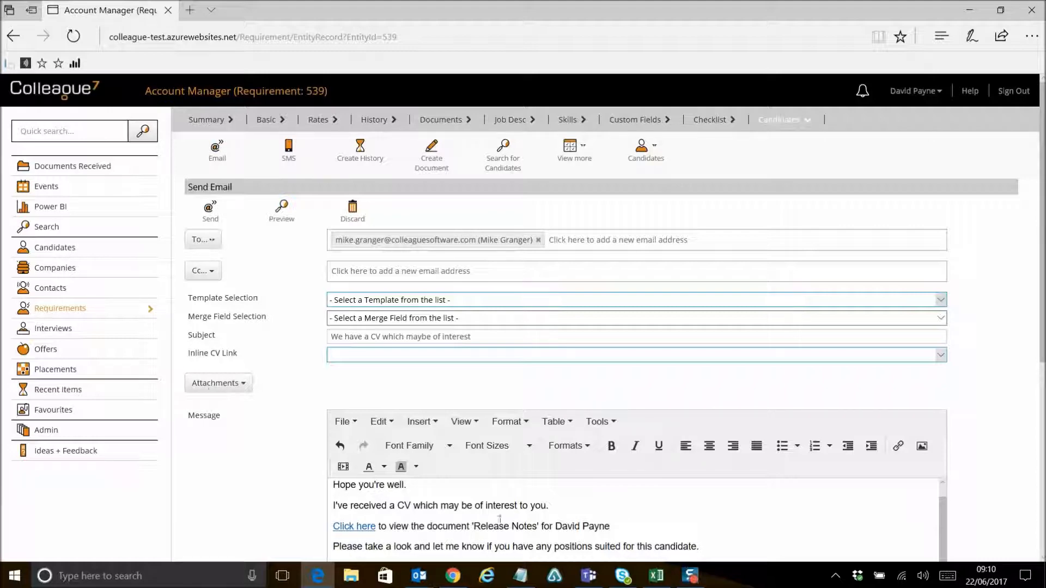
Step: Open and close the attachments options, then send the email
{"action": "left_click", "coordinate": [242, 384]}
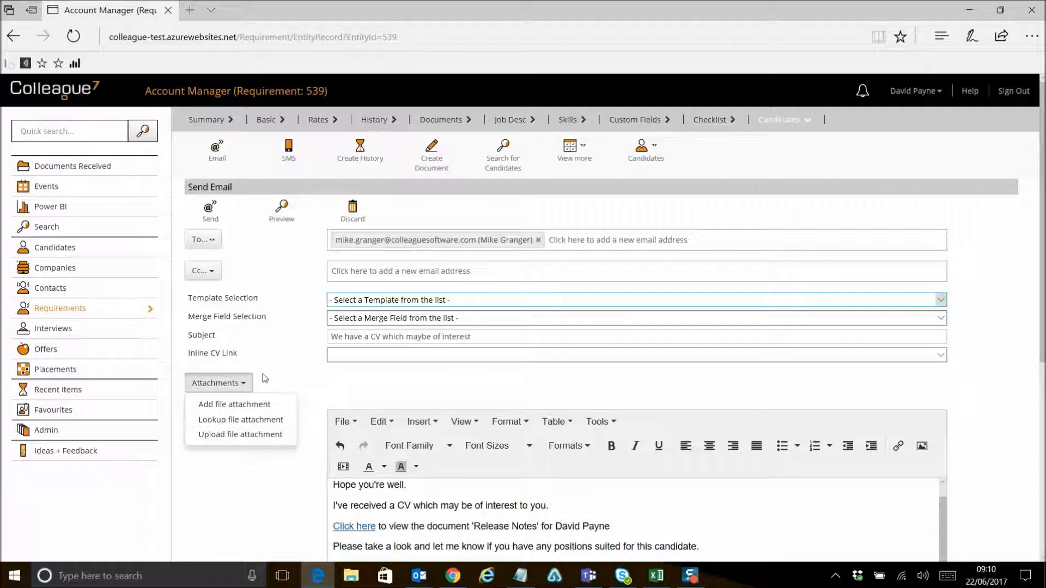
{"action": "left_click", "coordinate": [247, 382]}
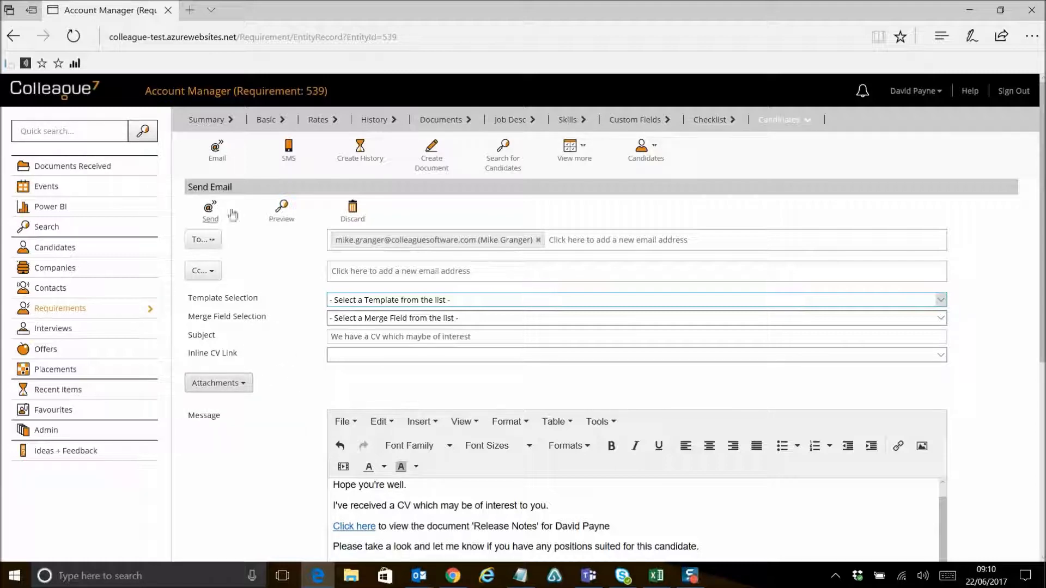
{"action": "left_click", "coordinate": [214, 217]}
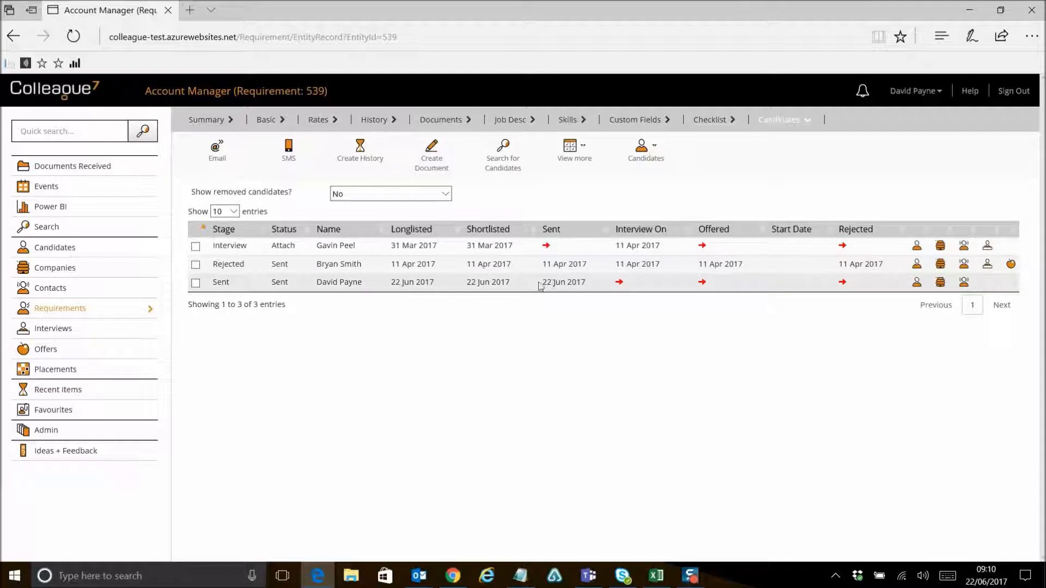
Step: Open the interview arrangement form for the candidate, tick Create Diary, and cancel it
{"action": "left_click", "coordinate": [619, 283]}
{"action": "left_click", "coordinate": [904, 204]}
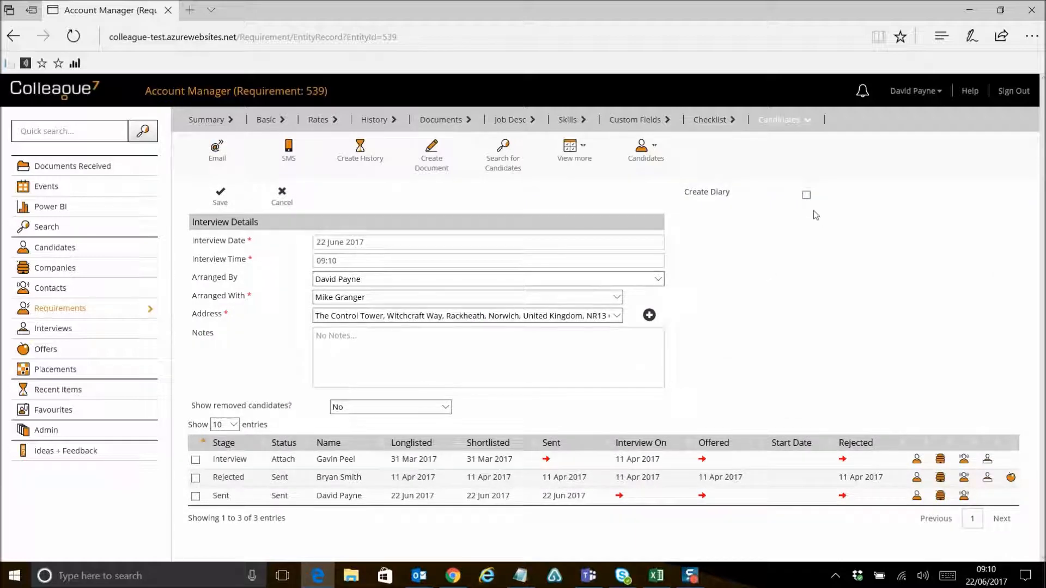
{"action": "left_click", "coordinate": [806, 196]}
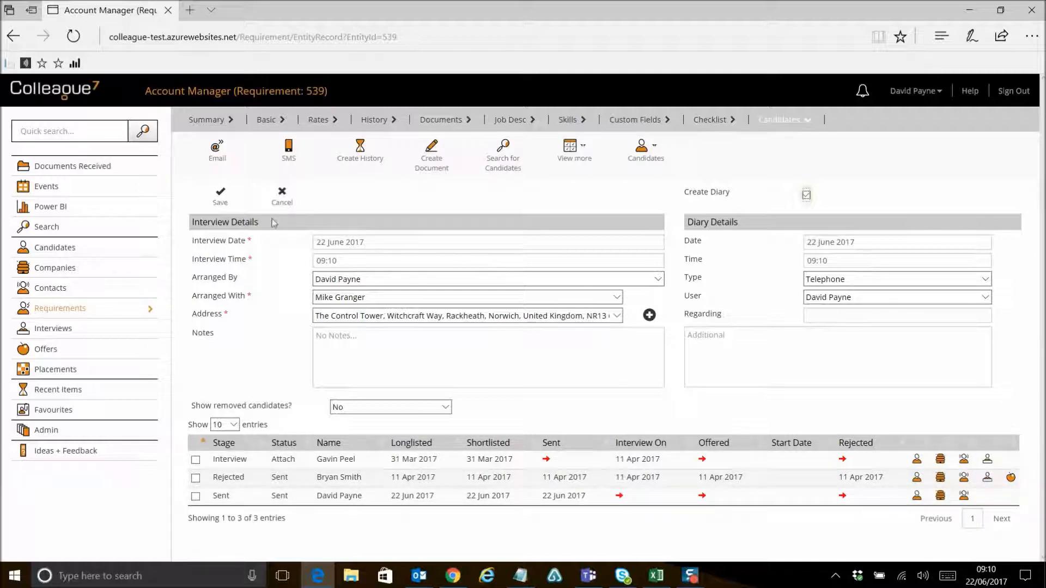
{"action": "left_click", "coordinate": [282, 195]}
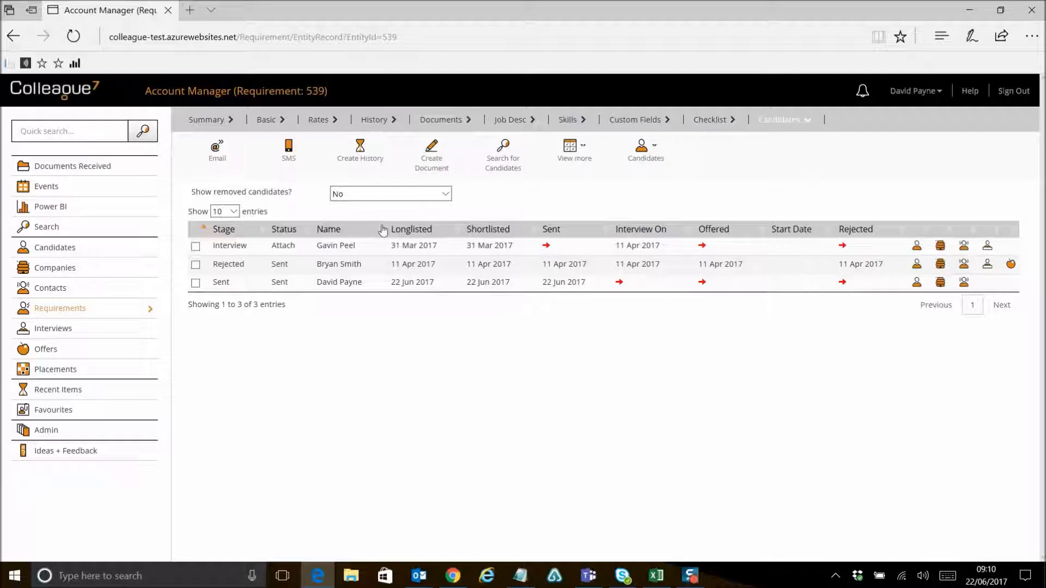